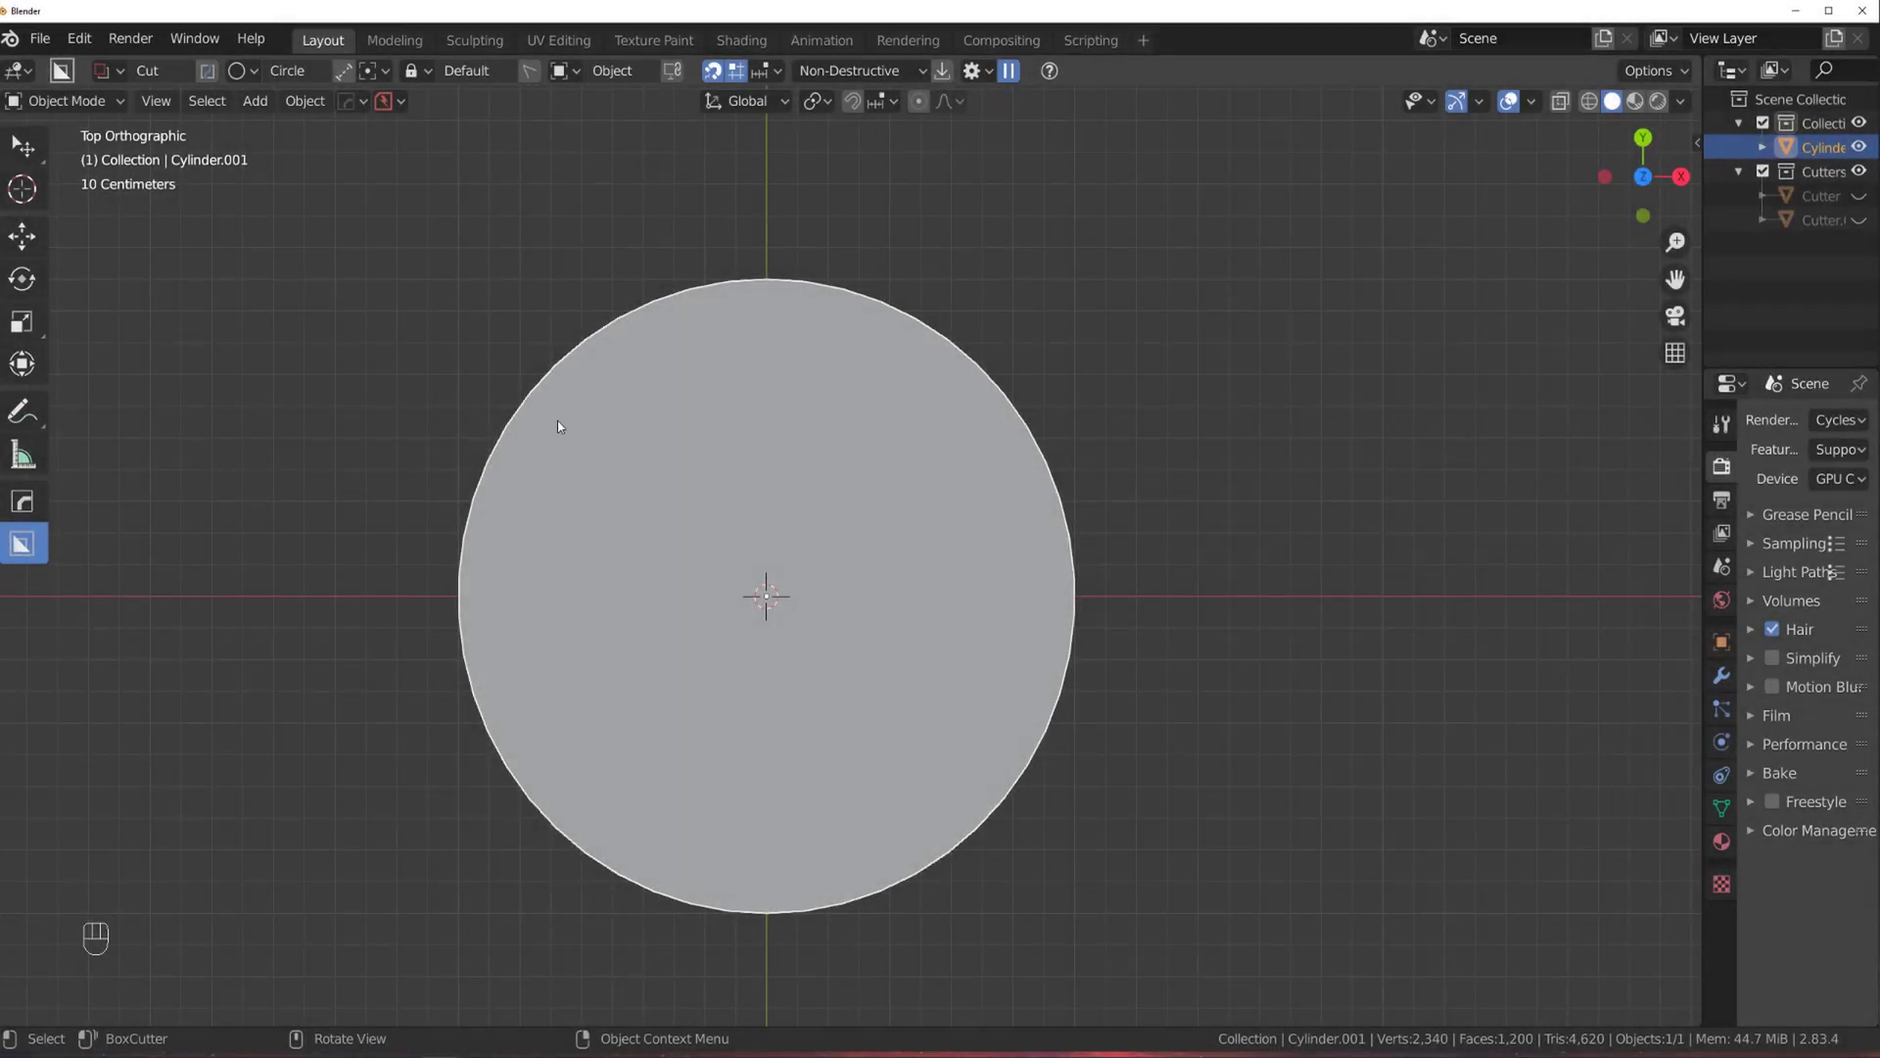
Activate BoxCutter with Alt+W and turn snapping off in the header.
key(alt+w)
key(alt+w)
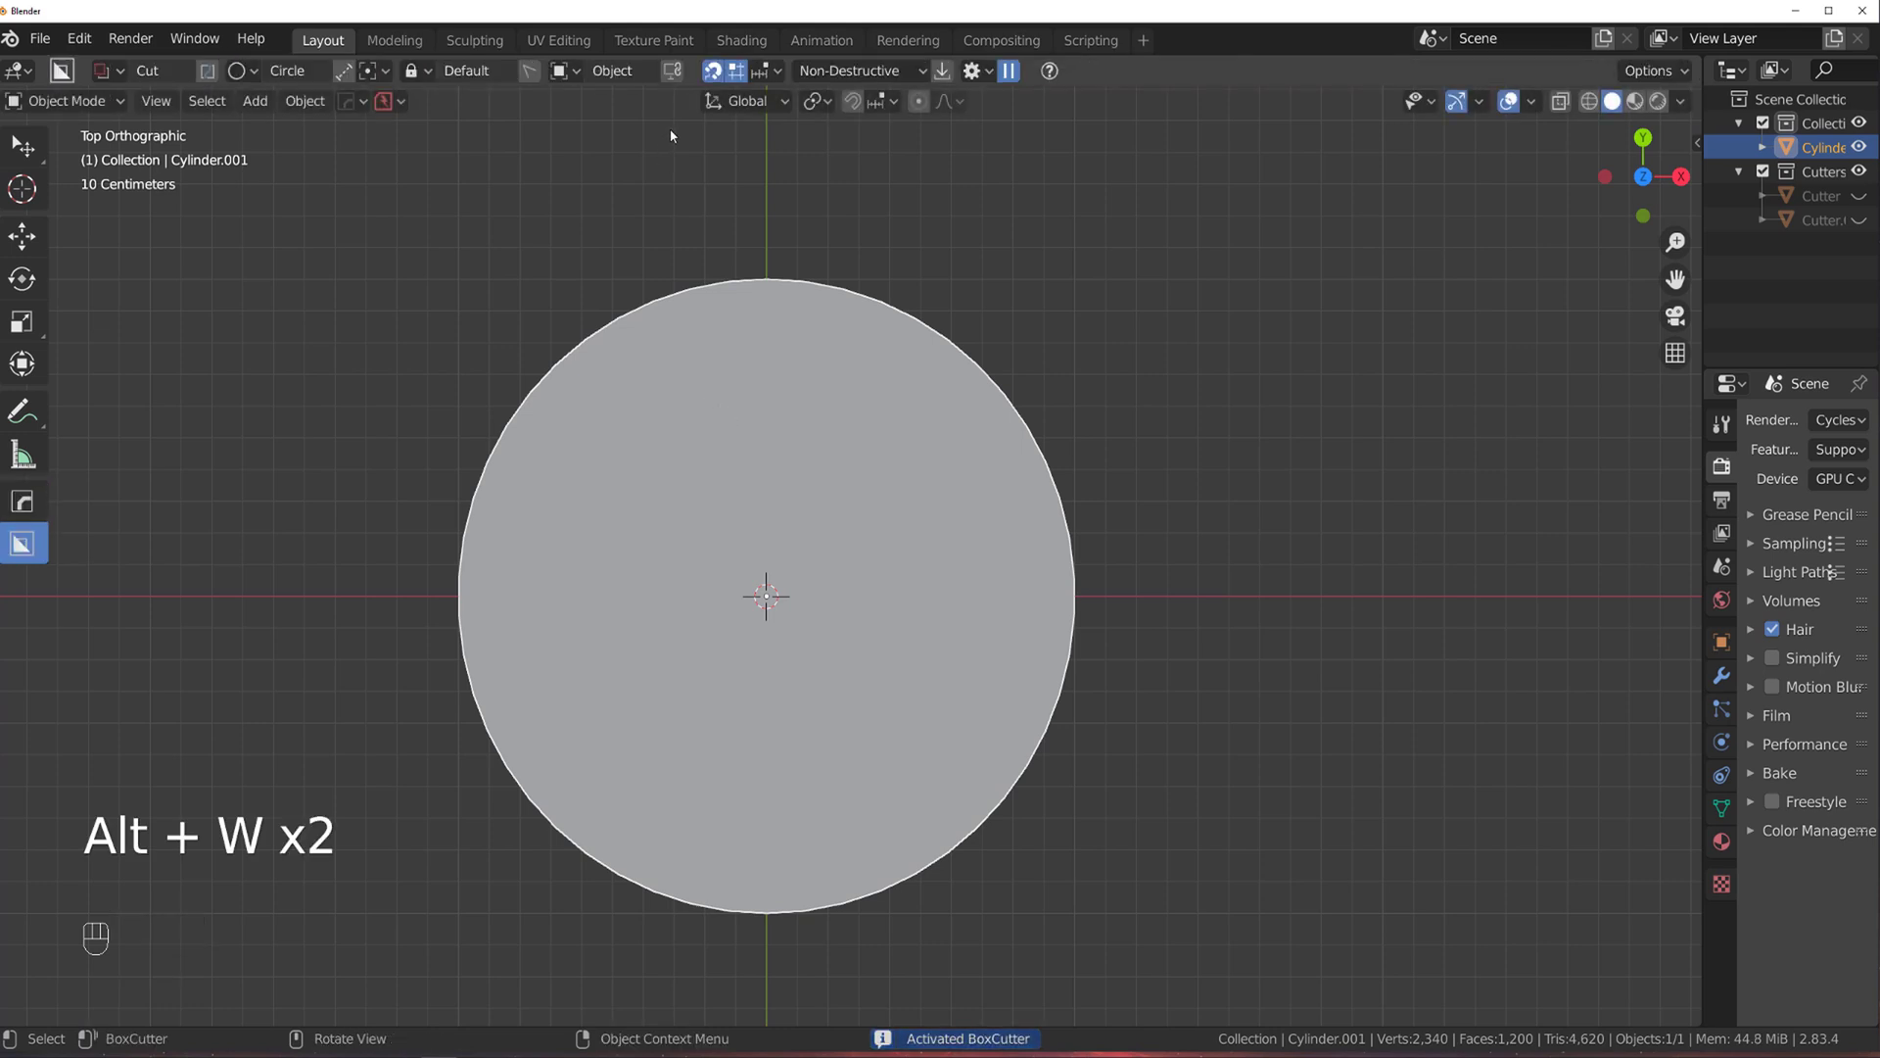
click(713, 73)
Enable grid snapping and raise its increment amount from 0.1 m to 0.18 m.
click(743, 75)
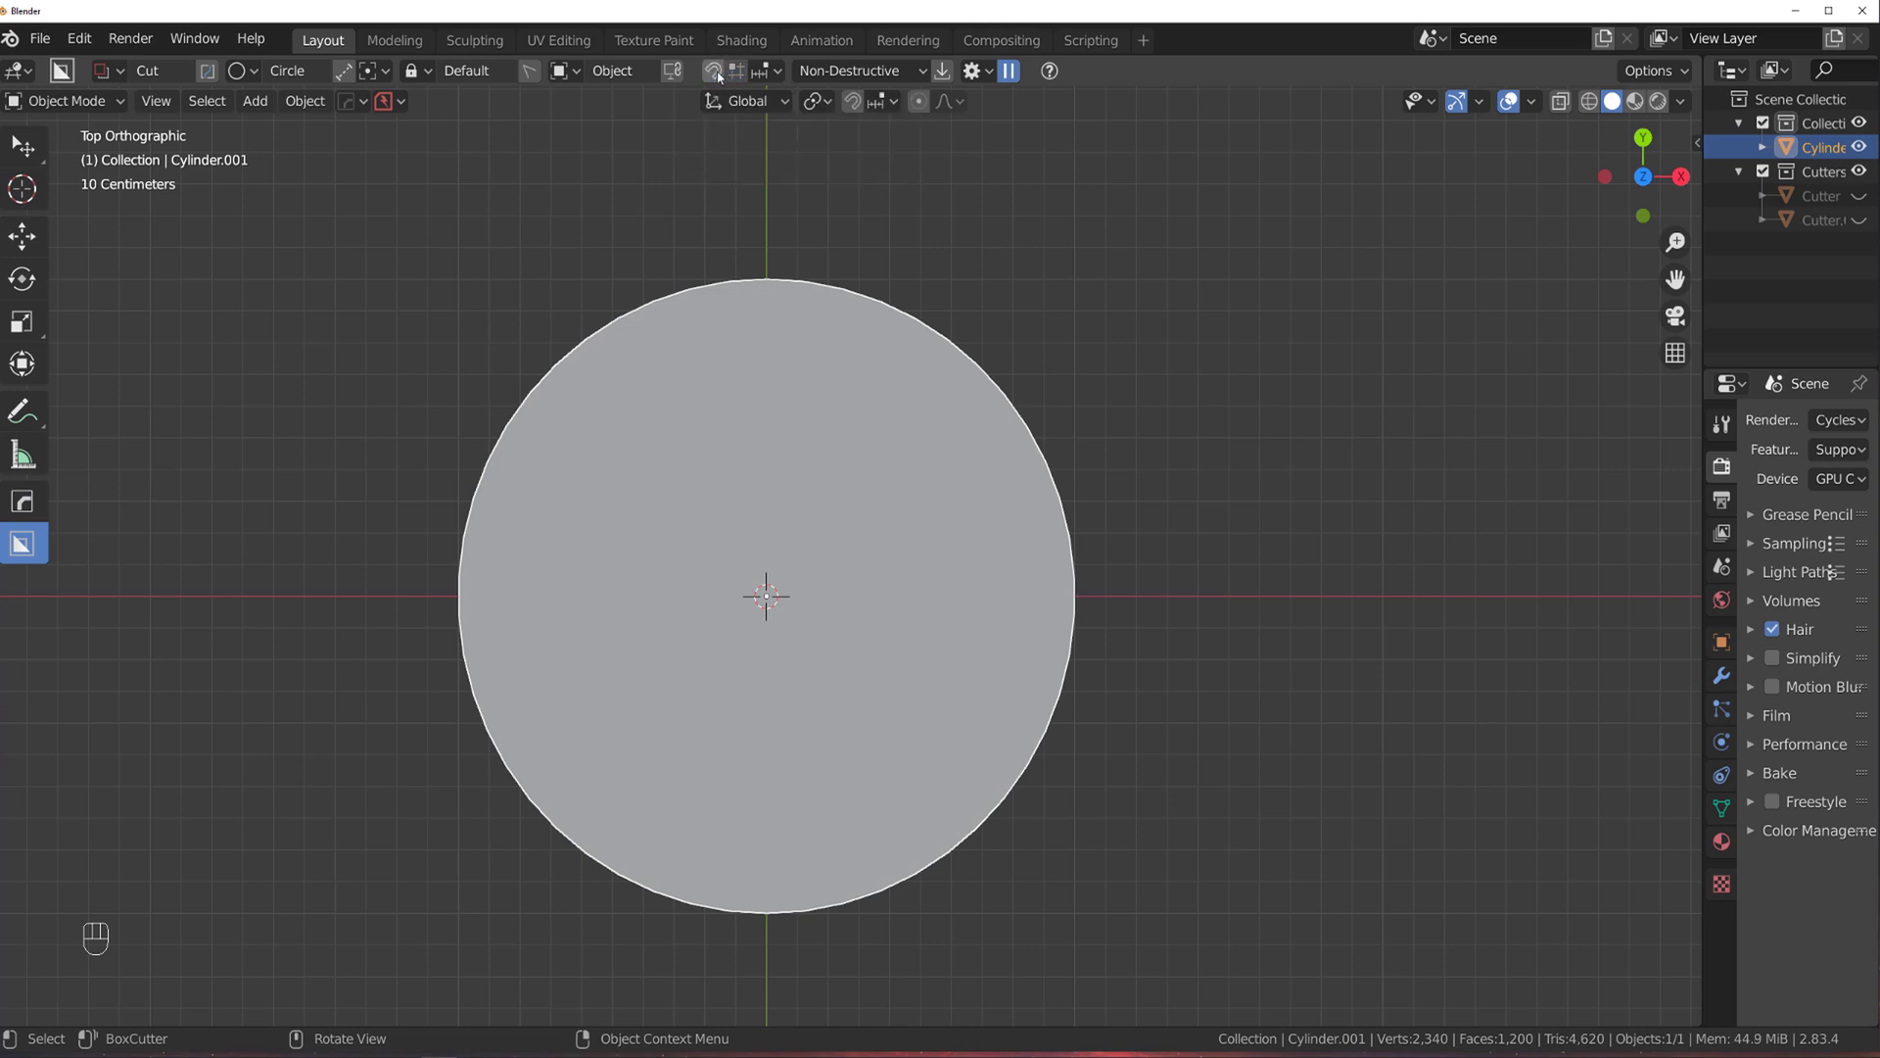
click(762, 73)
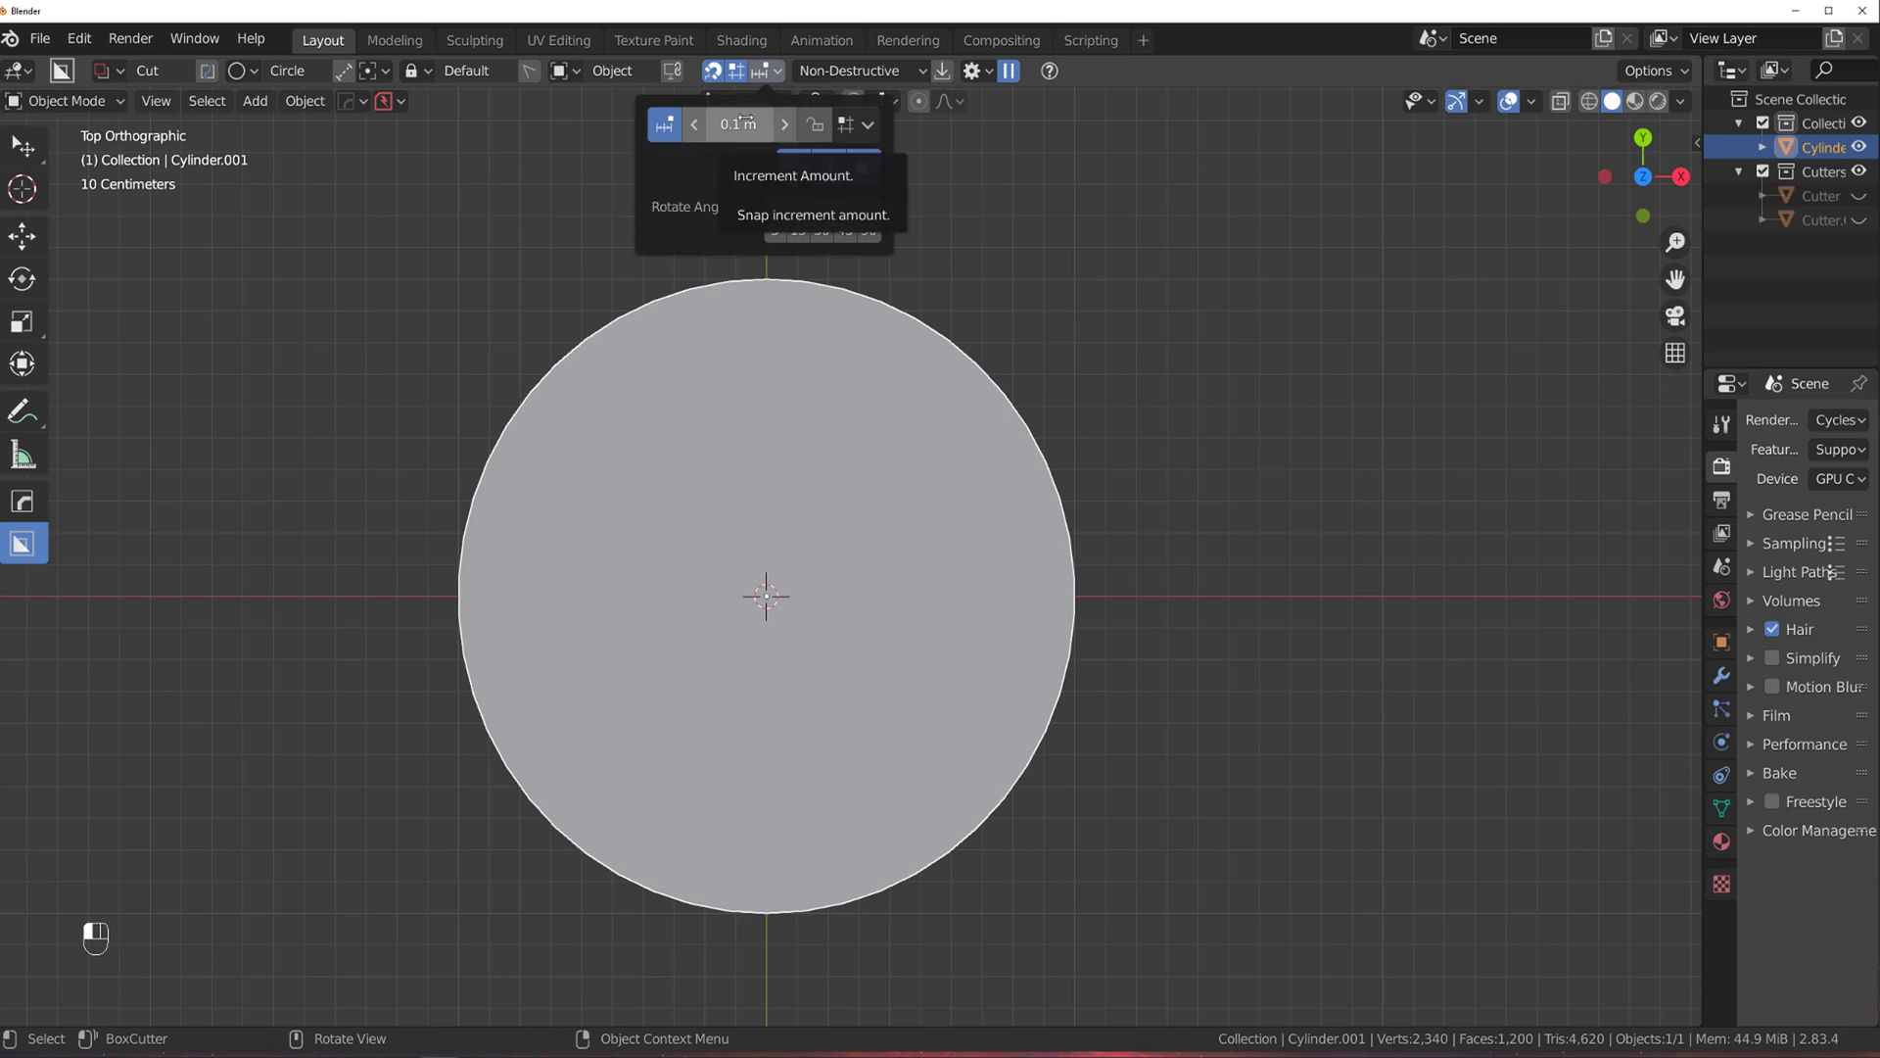
ctrl+scroll(739, 123, up, 1)
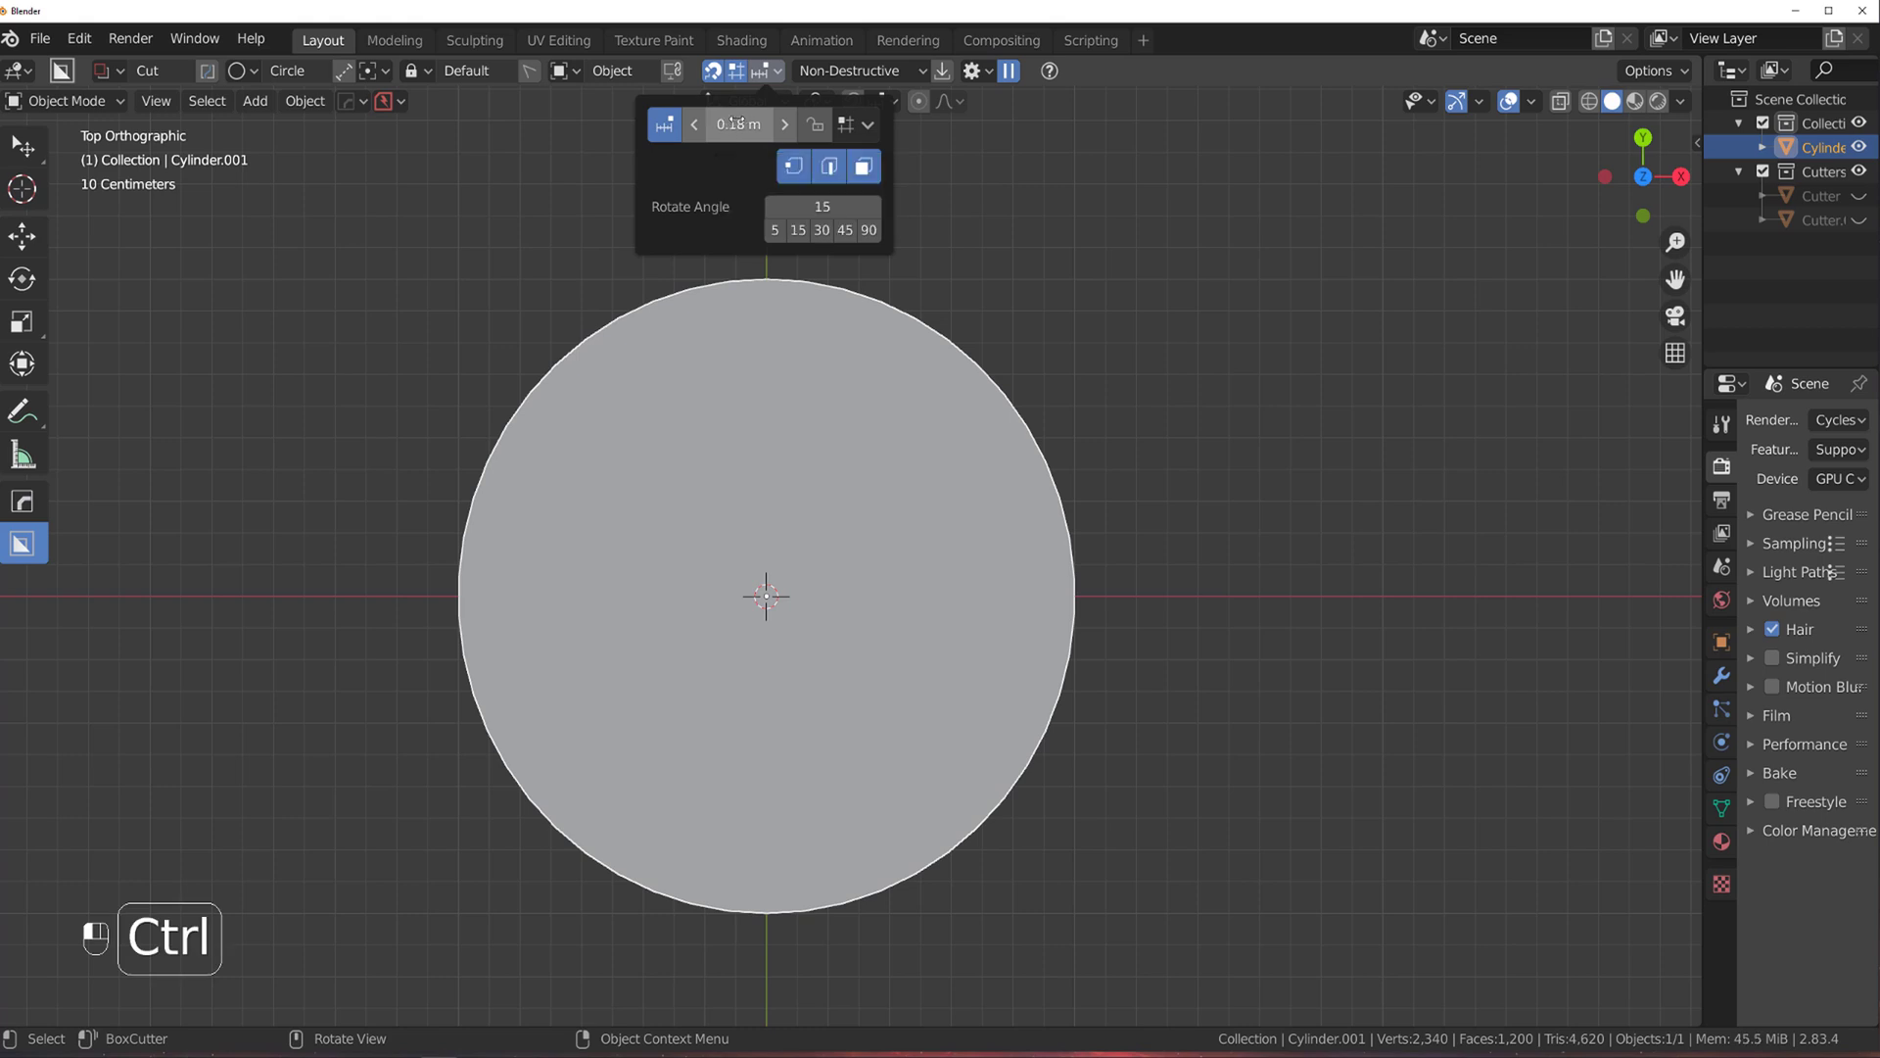
Cut three grid-snapped circles into the rim: small upper-left, larger left, large right (0.4, 0.8, 1.2).
shift+middle_drag(716, 496, 736, 431)
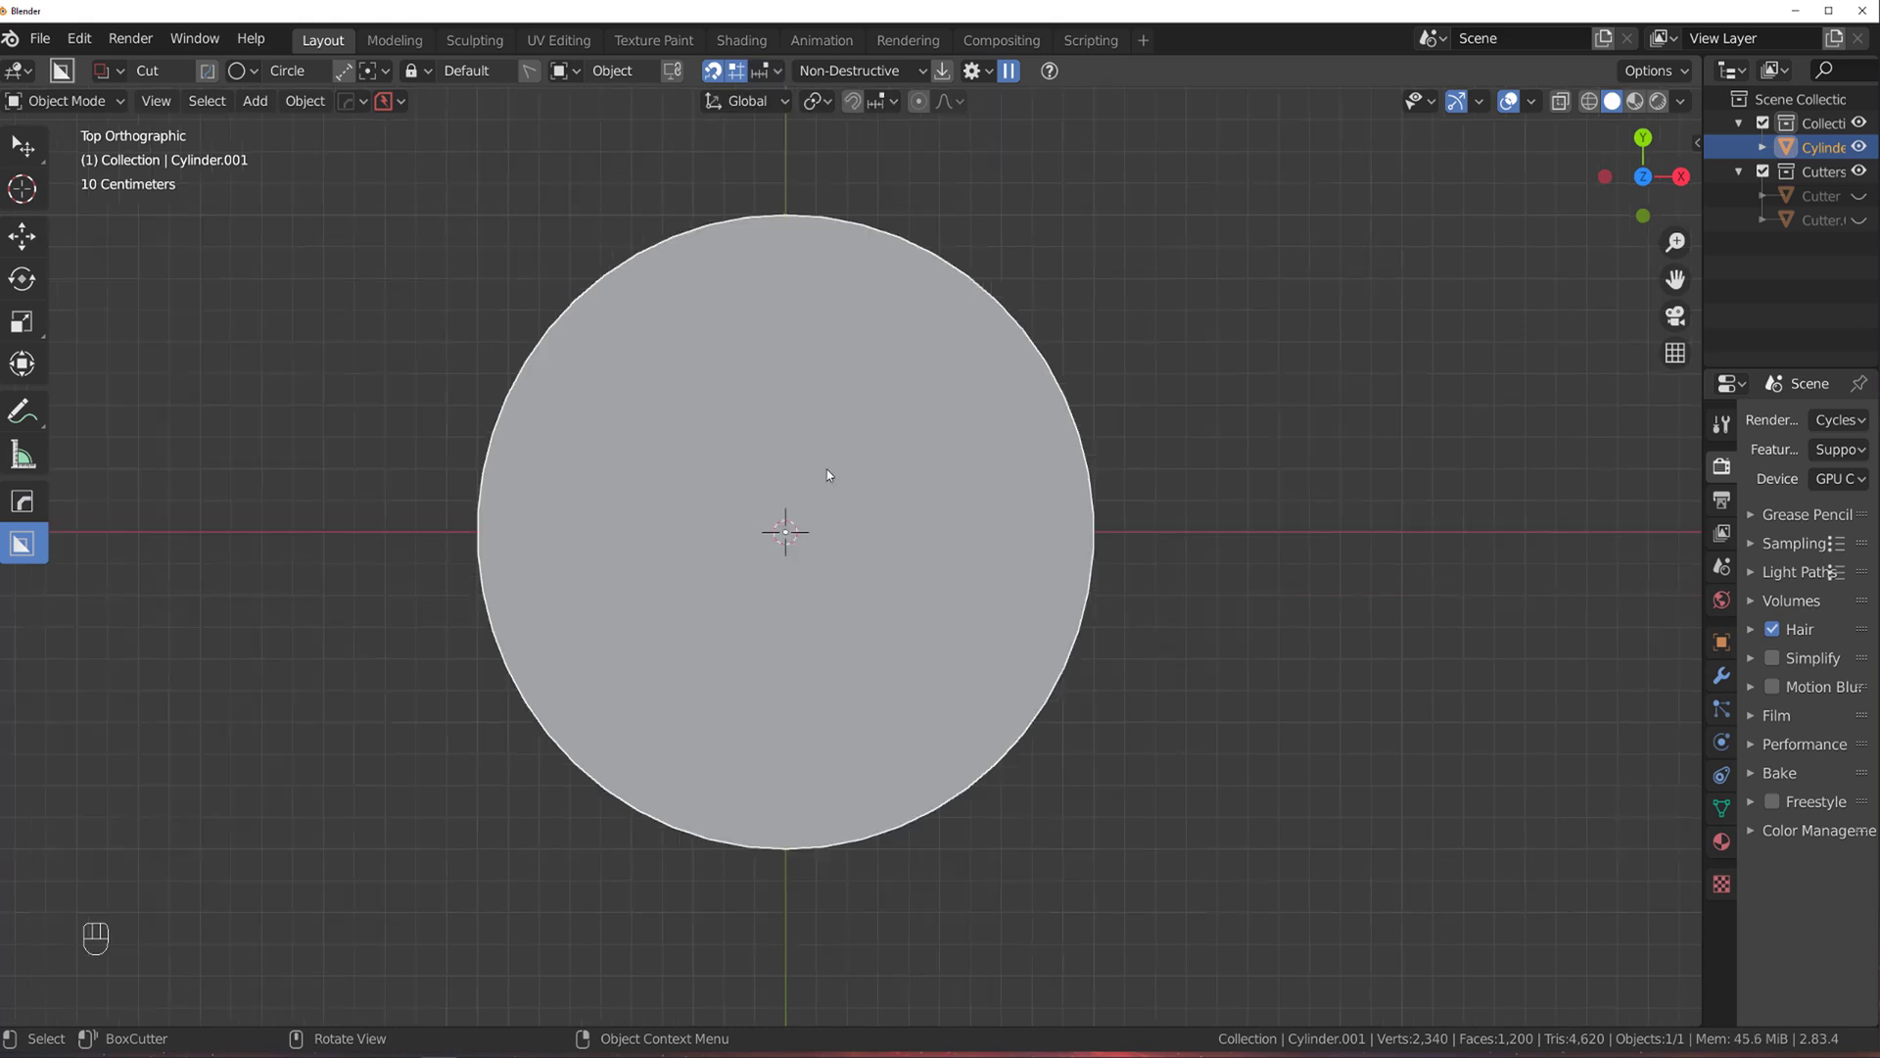
key(ctrl)
key(ctrl)
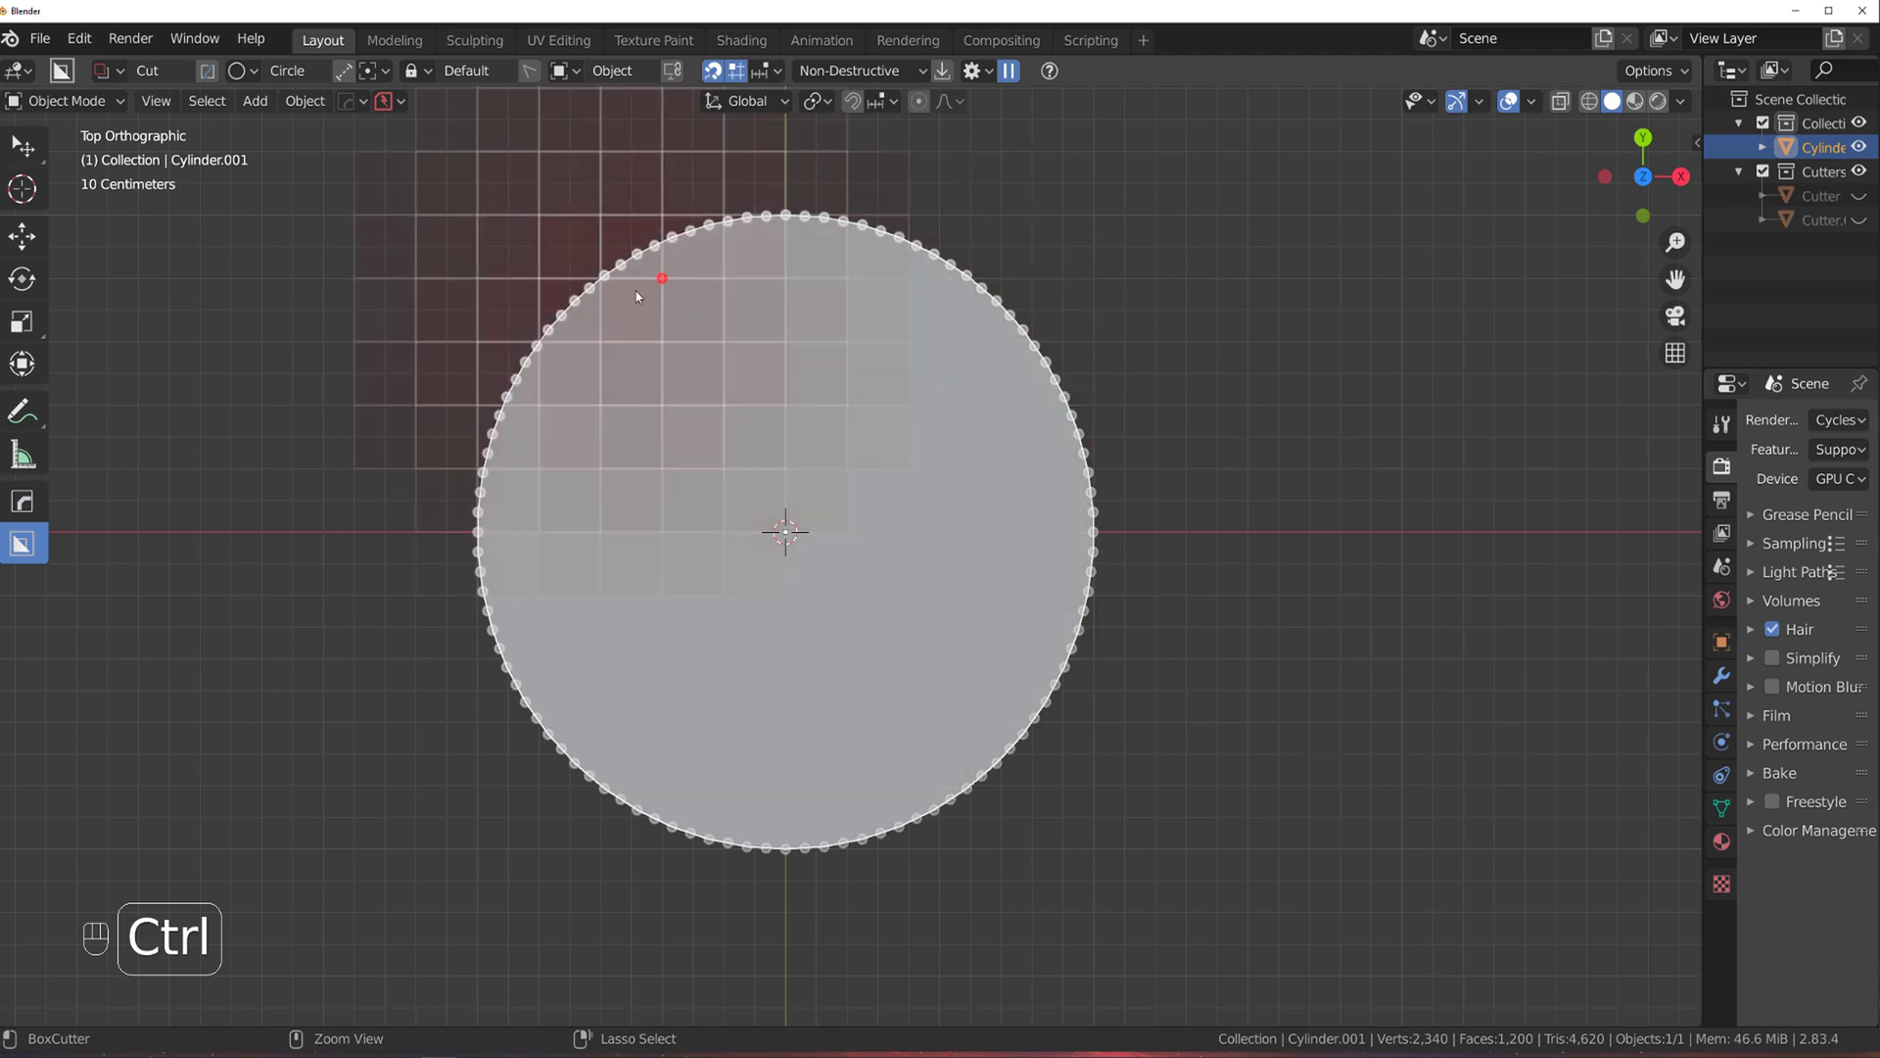
mouse_move(608, 343)
ctrl+mouse_down()
mouse_move(822, 361)
mouse_move(693, 369)
ctrl+mouse_up()
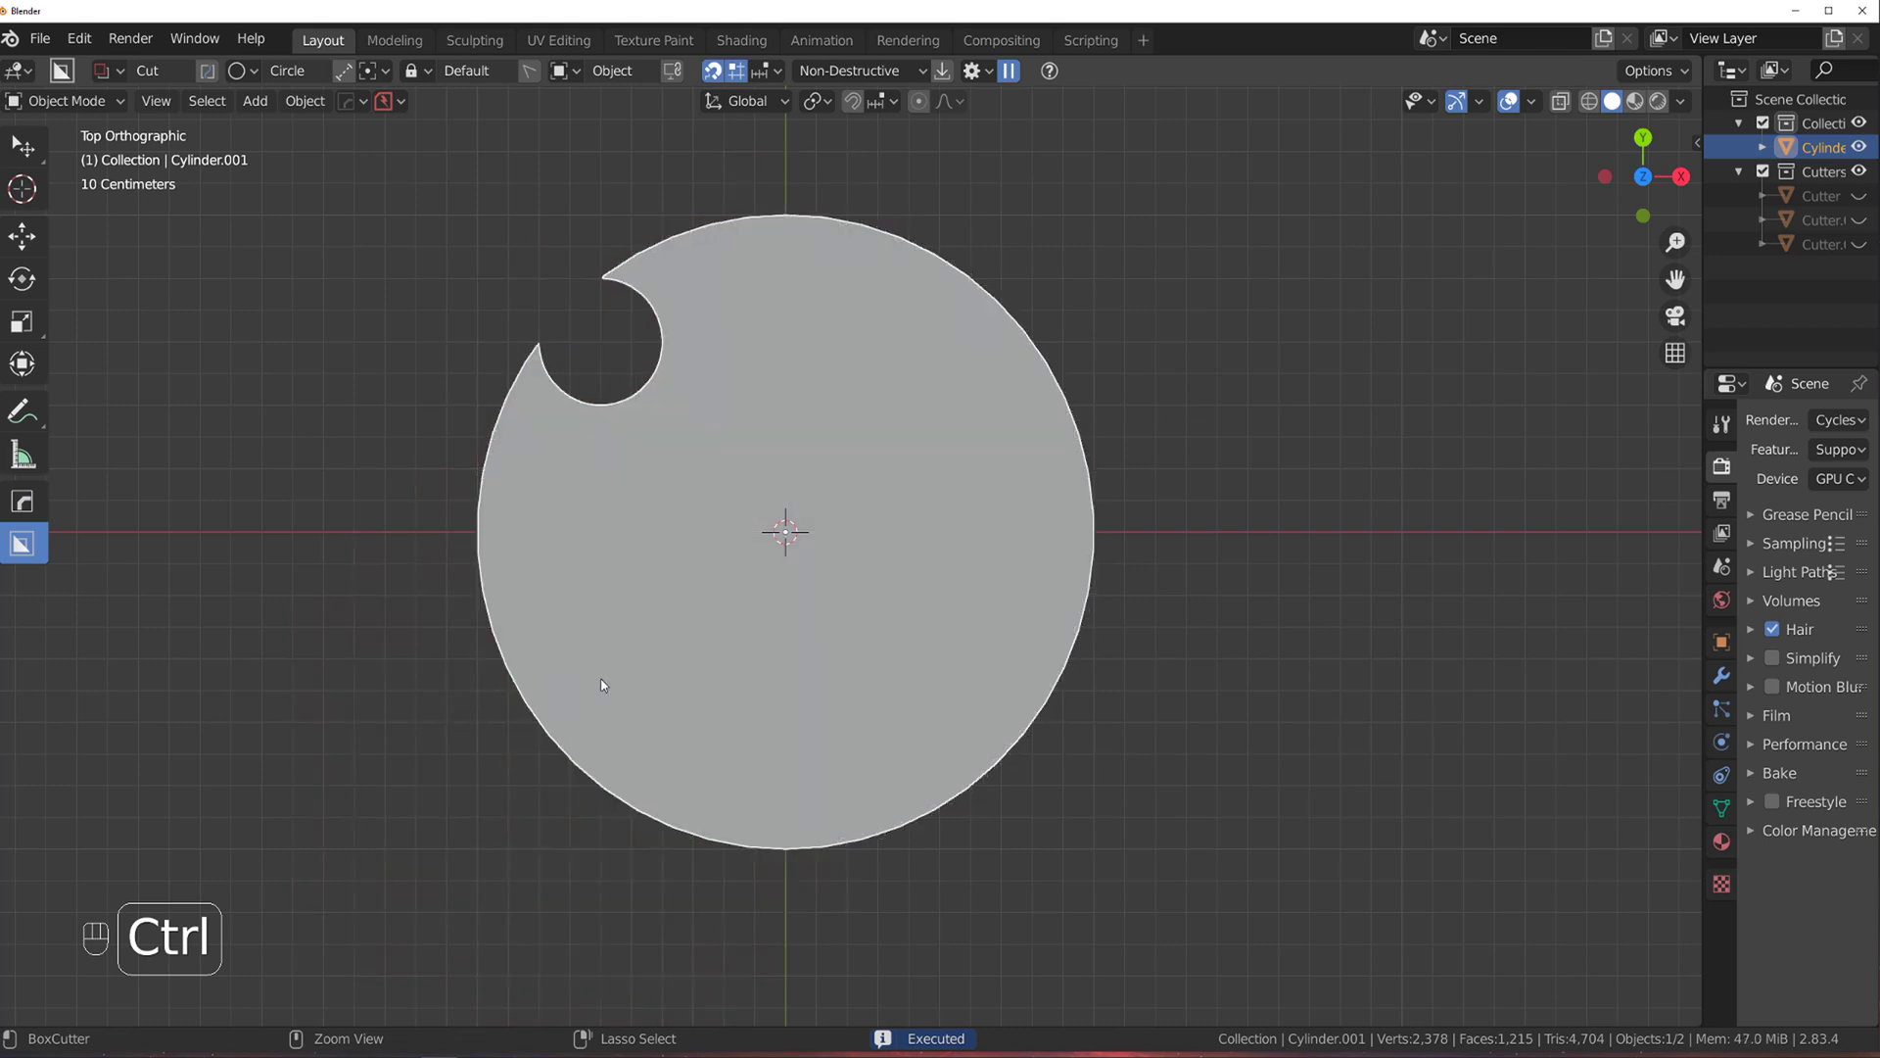
ctrl+drag(607, 671, 716, 688)
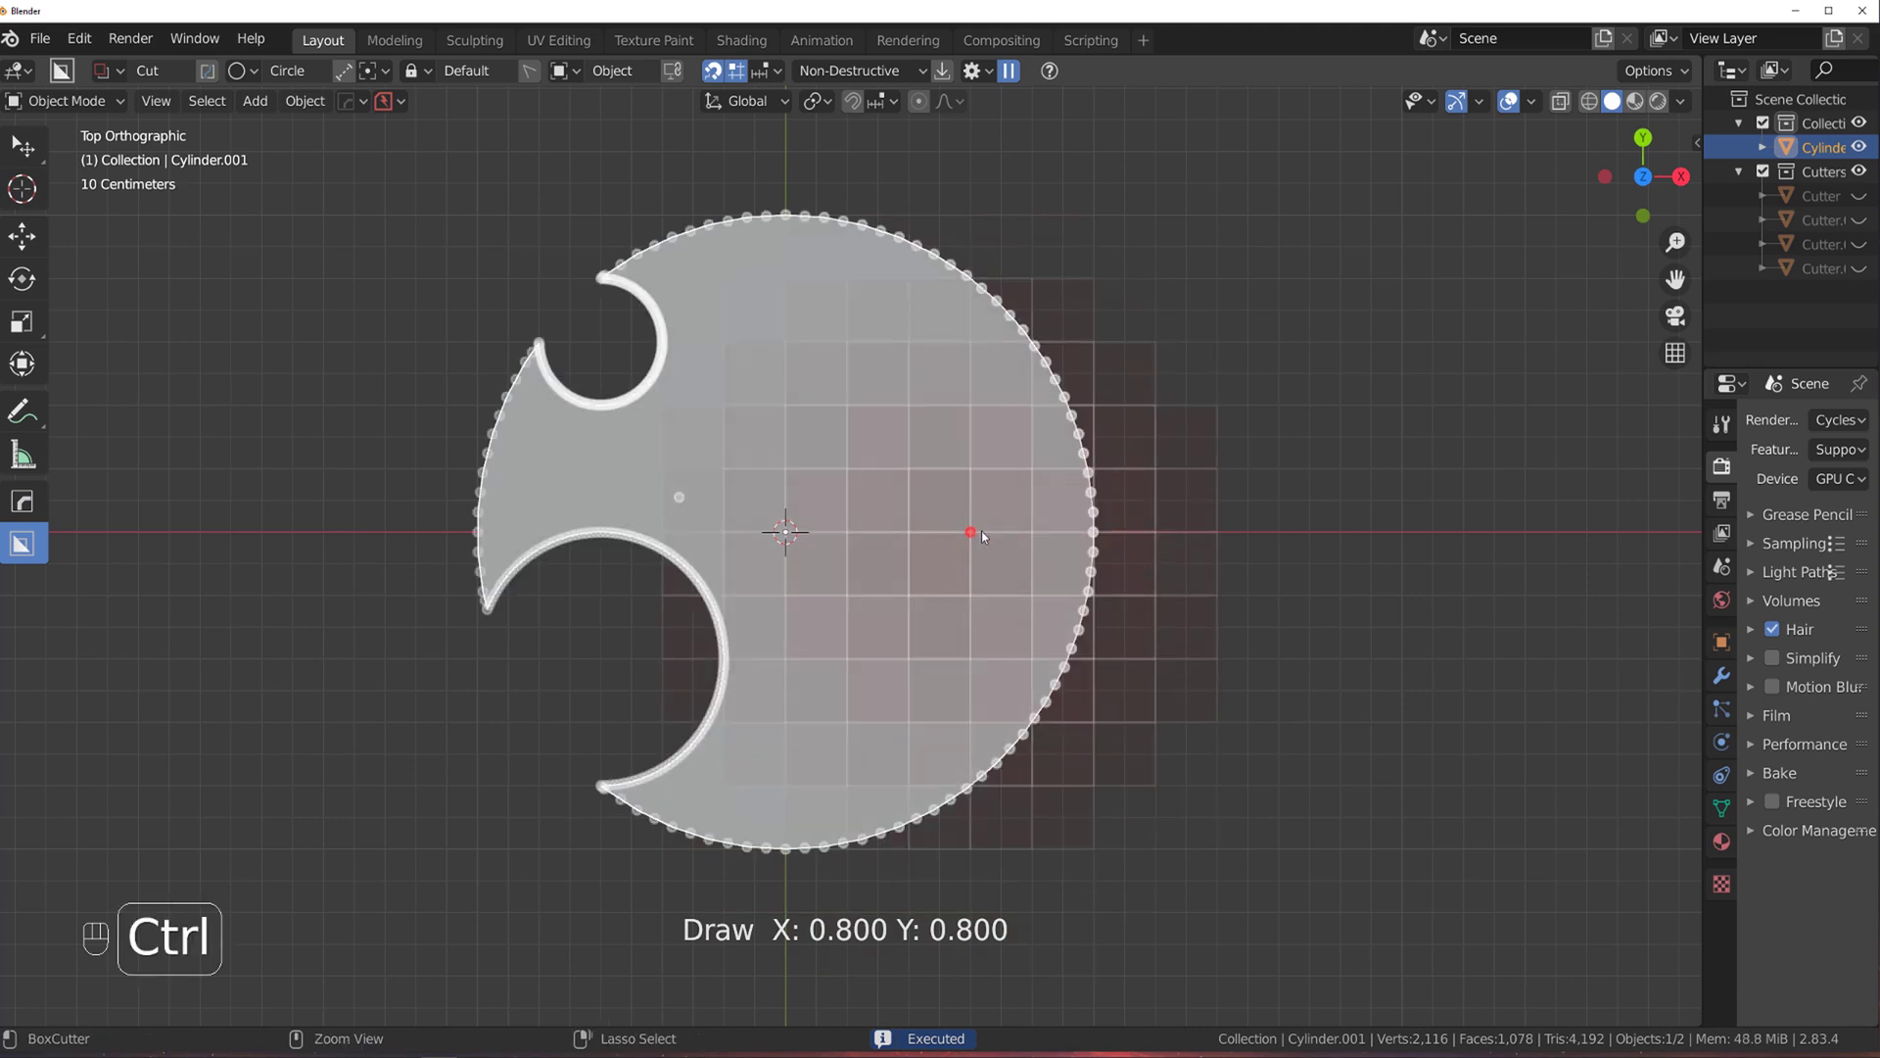
ctrl+drag(981, 531, 1157, 574)
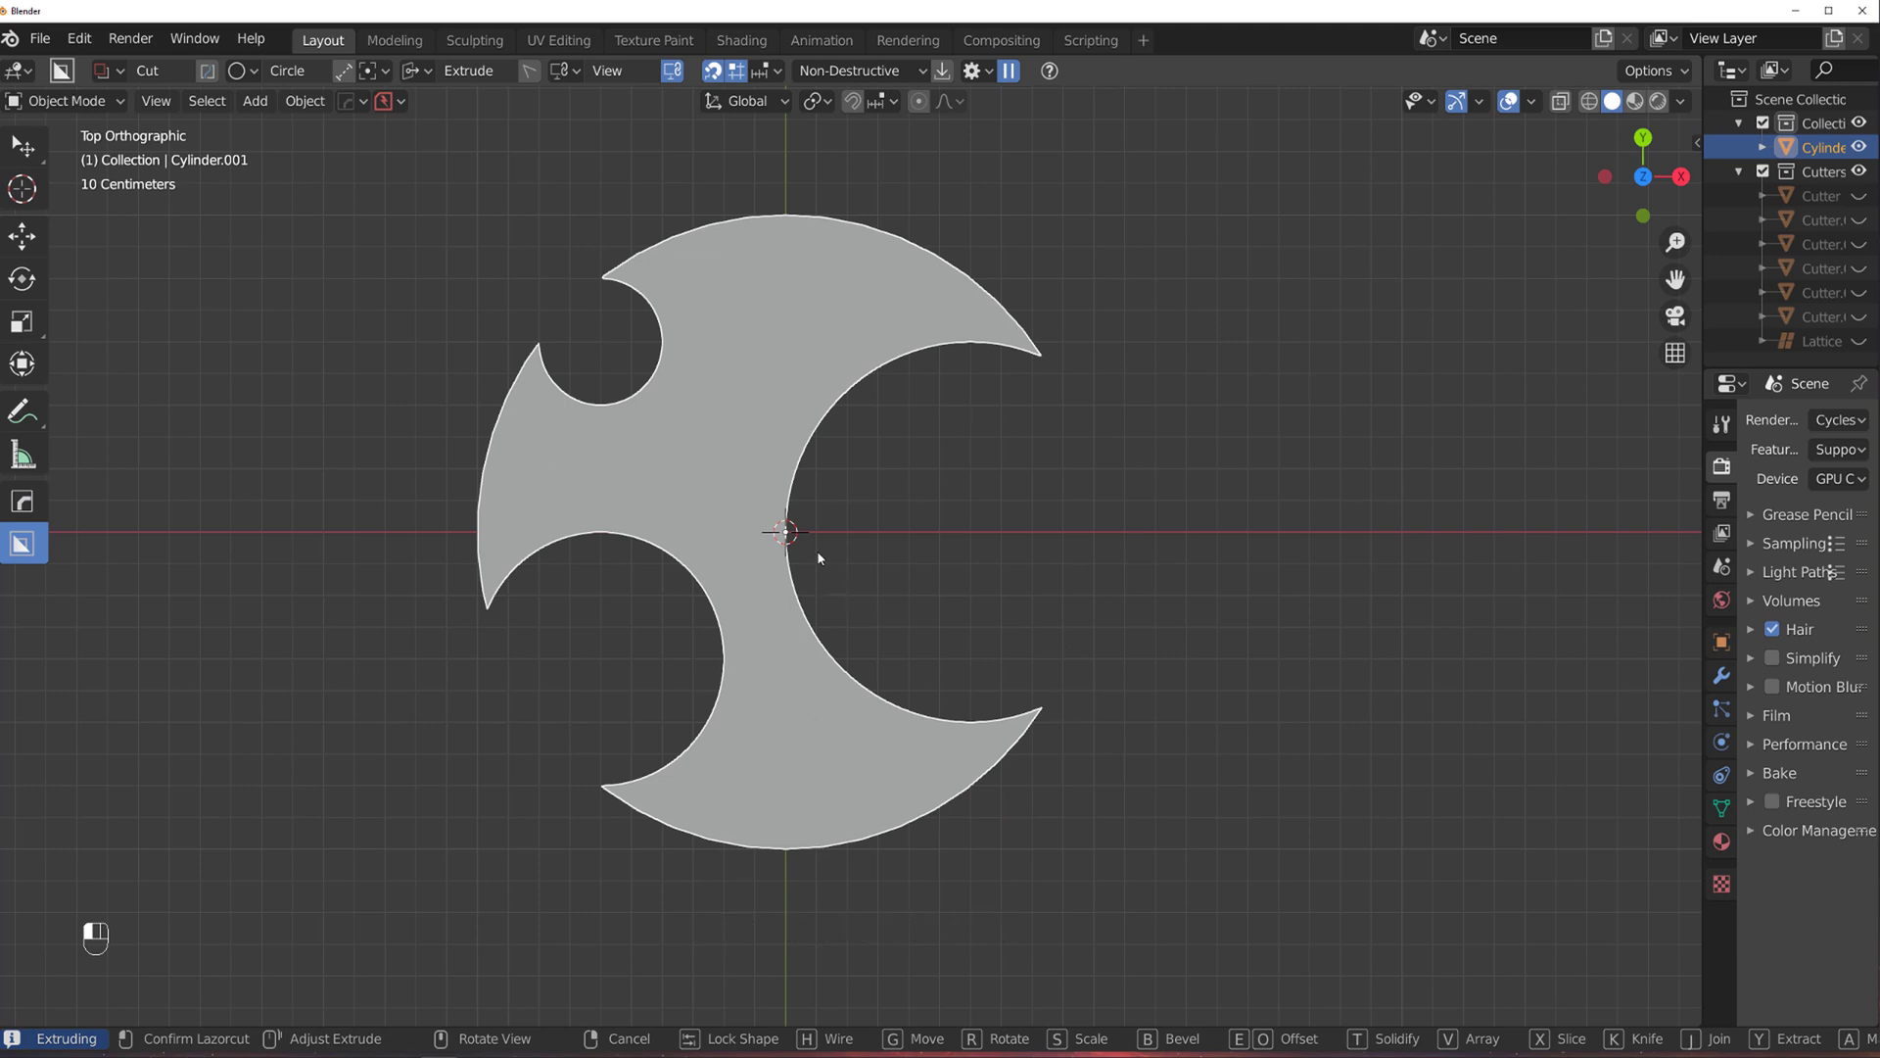
Drag a circle cut out from the cylinder's centre snap point and cancel it, leaving the disc whole.
click(840, 484)
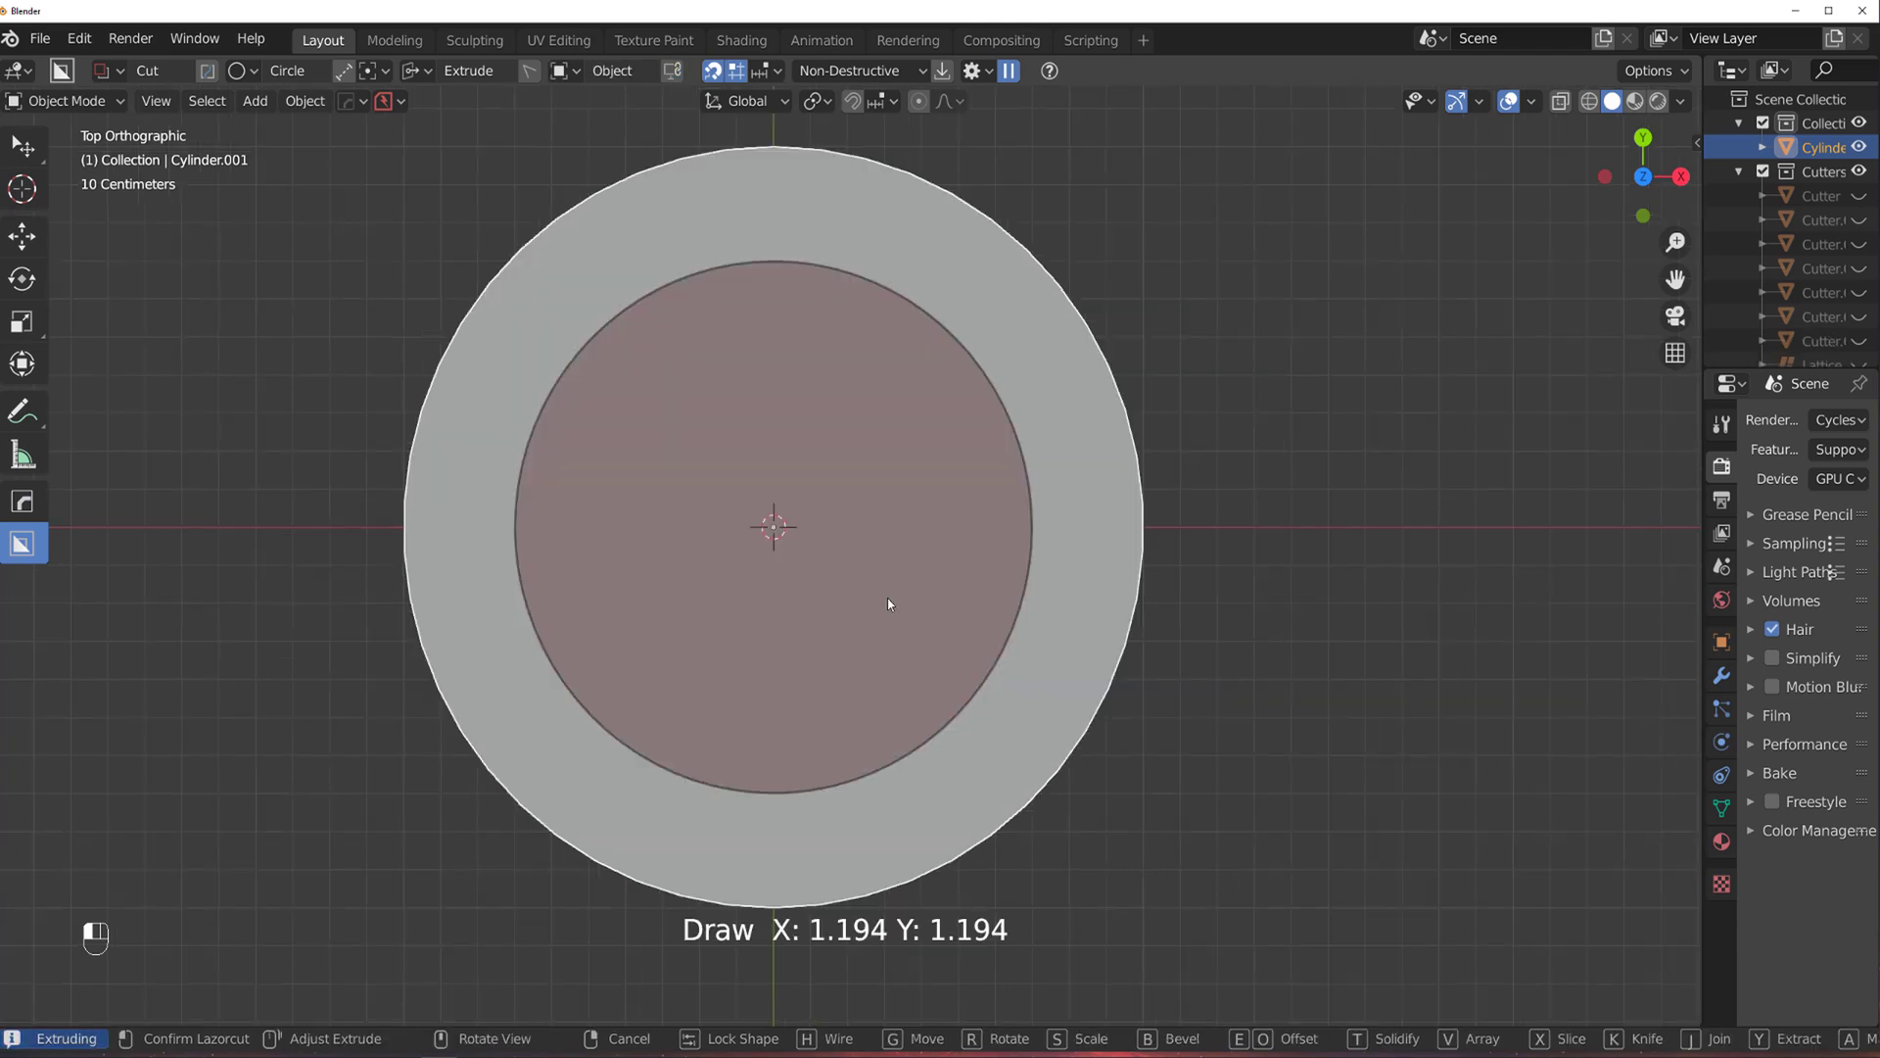
right_click(888, 599)
key(ctrl)
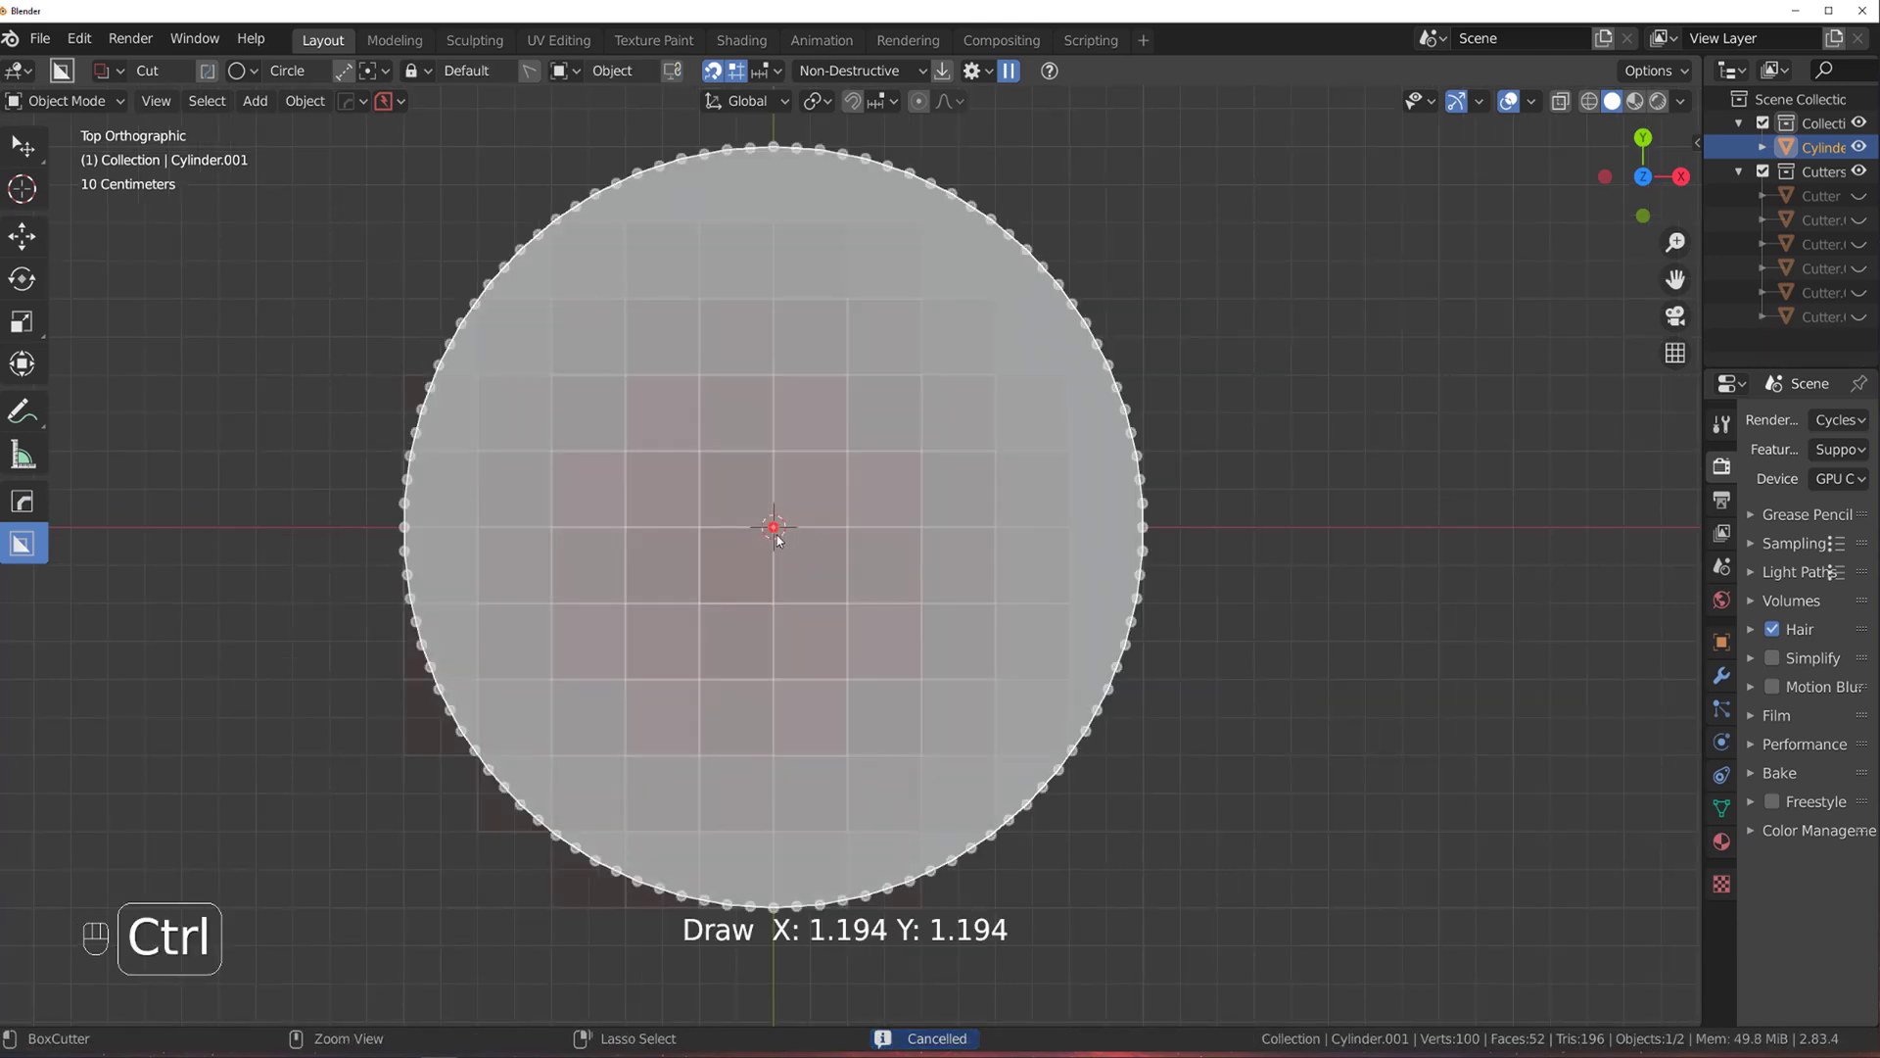
mouse_move(774, 529)
ctrl+mouse_down()
mouse_move(1100, 558)
mouse_move(1172, 533)
mouse_move(1121, 525)
mouse_move(1162, 503)
mouse_move(1071, 554)
mouse_move(929, 534)
mouse_move(1136, 538)
mouse_move(883, 544)
mouse_move(987, 537)
ctrl+mouse_up()
right_click(872, 420)
Lower the grid snapping increment amount below 0.1 m.
click(762, 71)
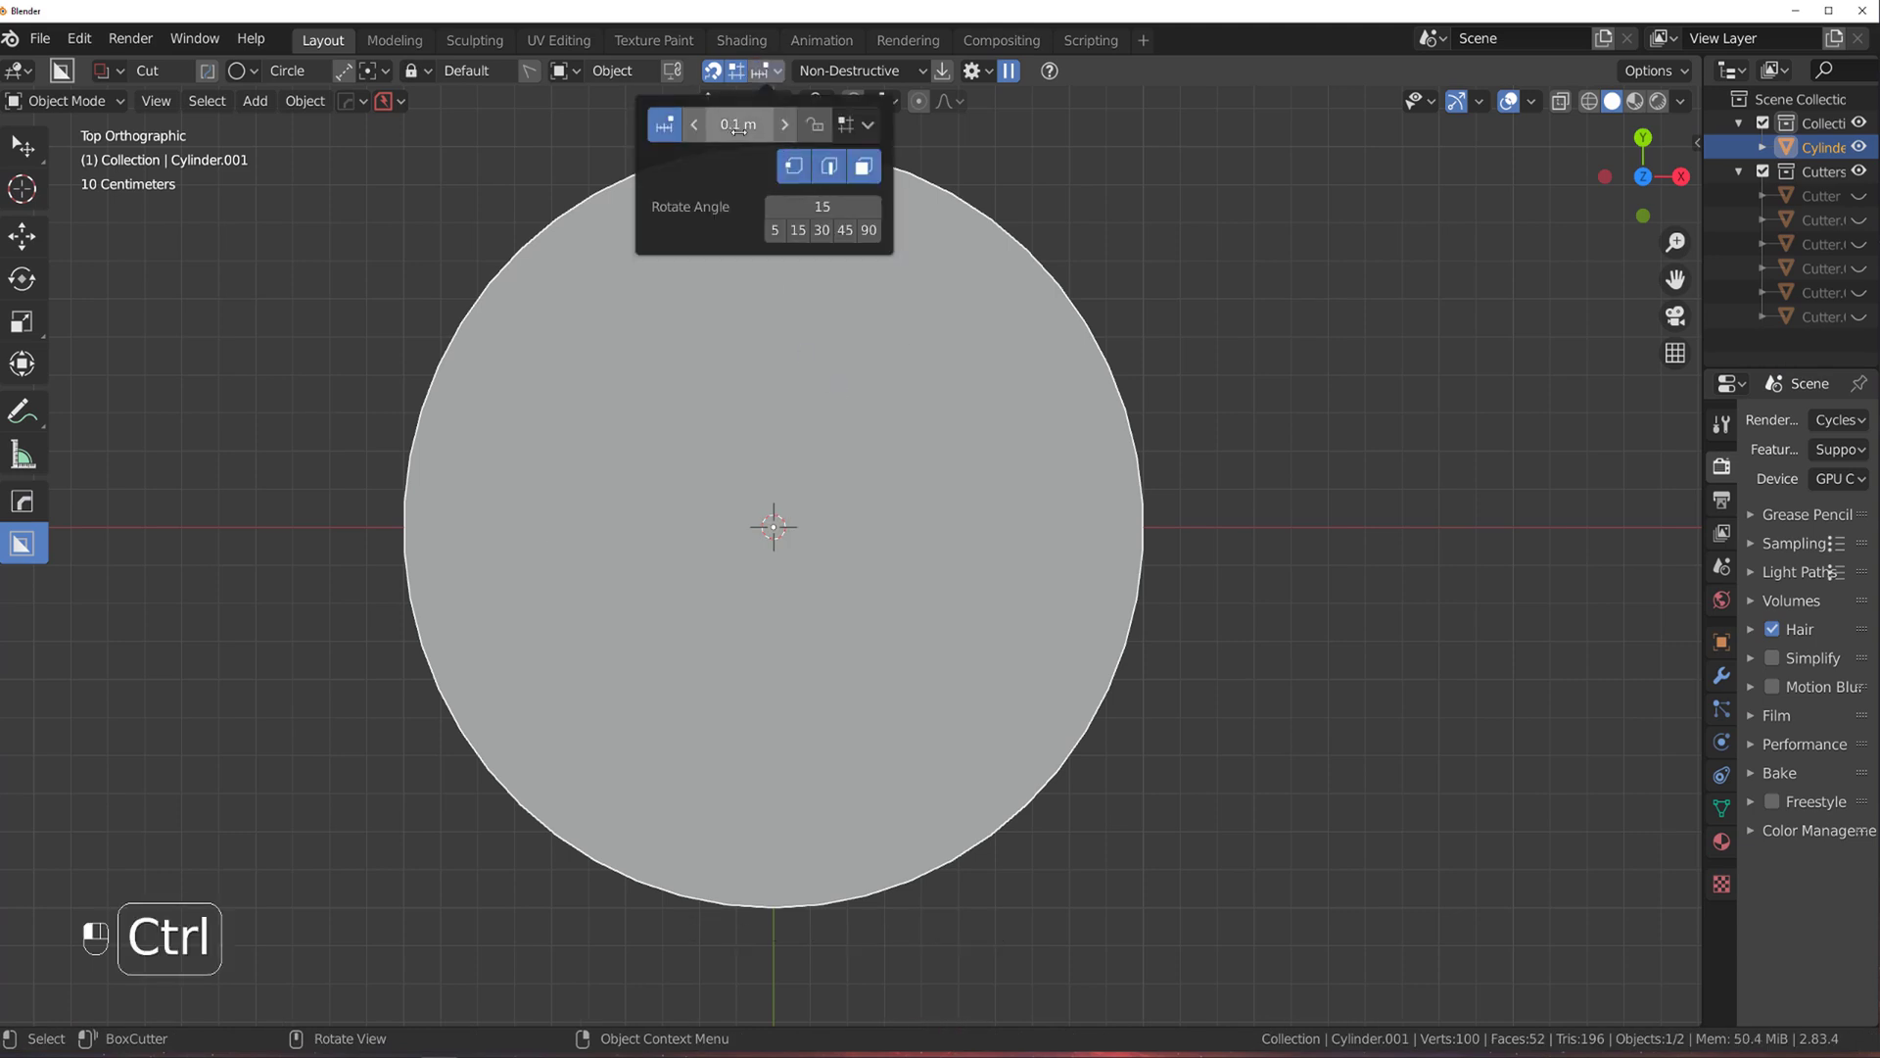
key(ctrl)
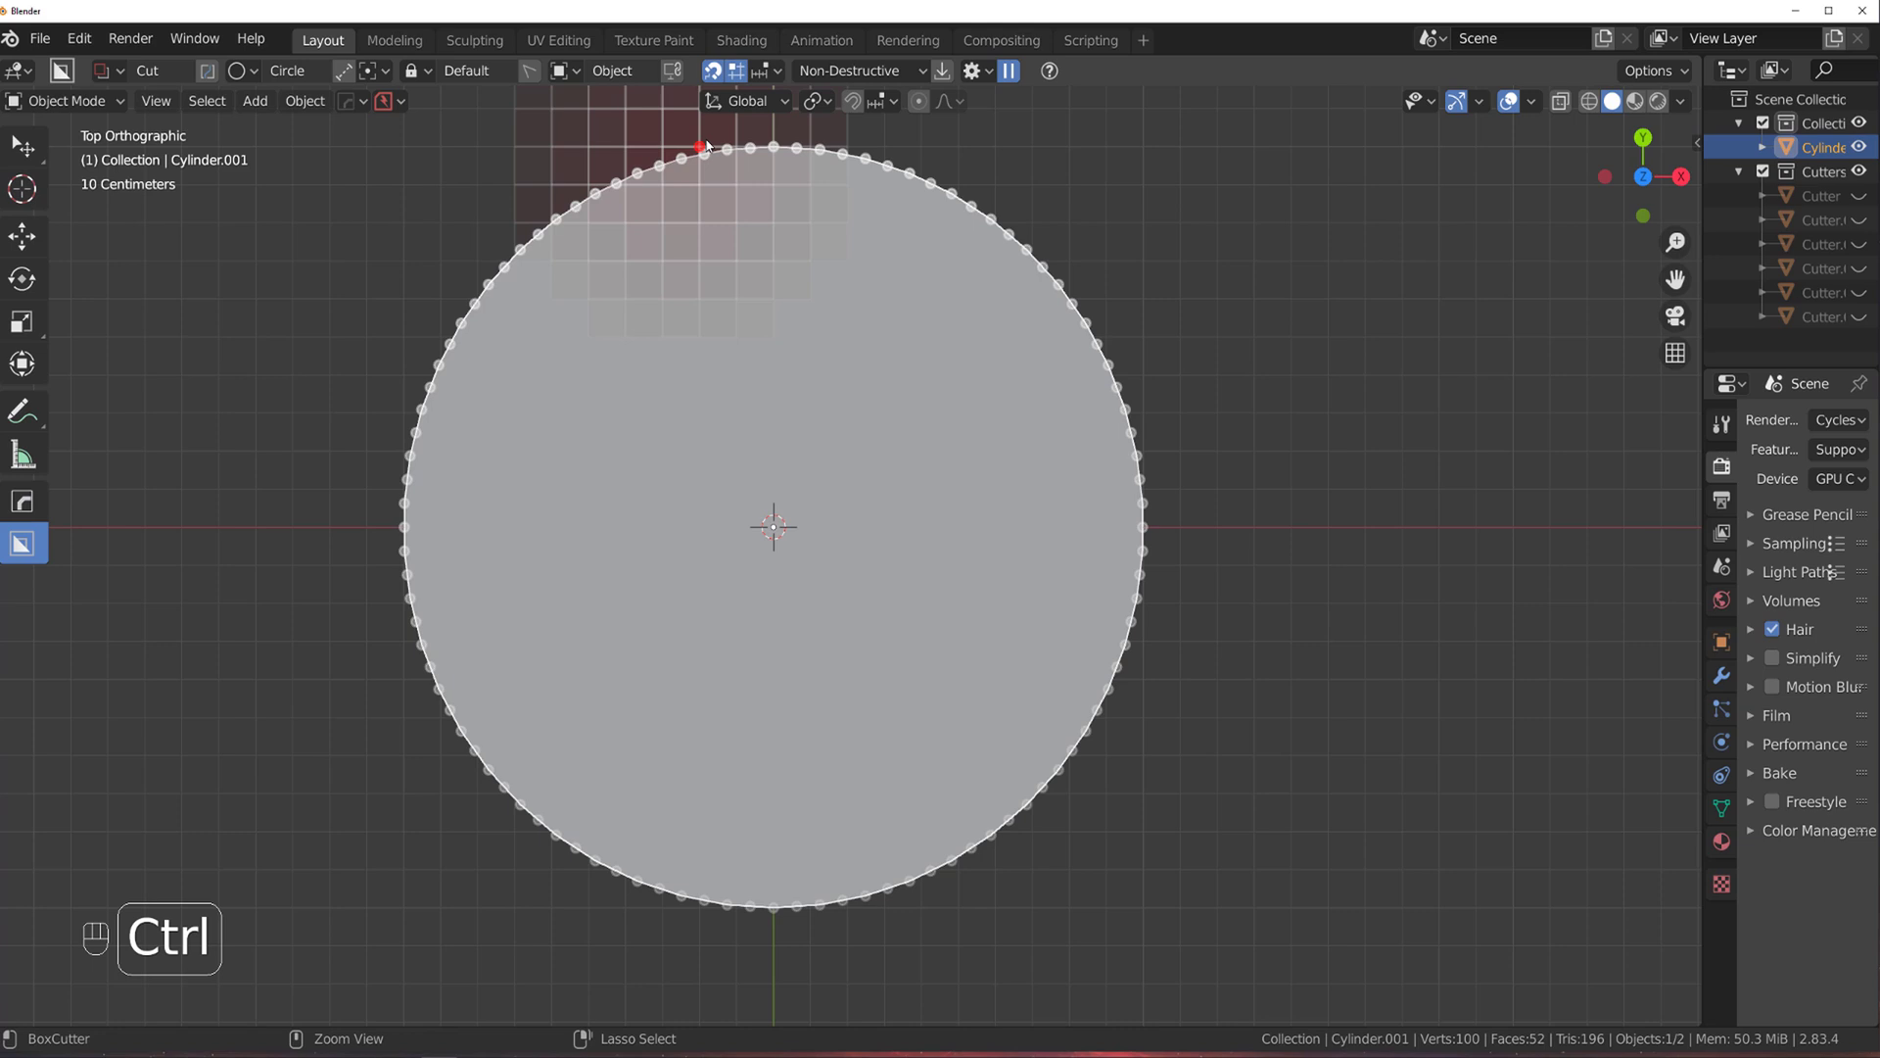
click(762, 71)
ctrl+drag(752, 126, 743, 126)
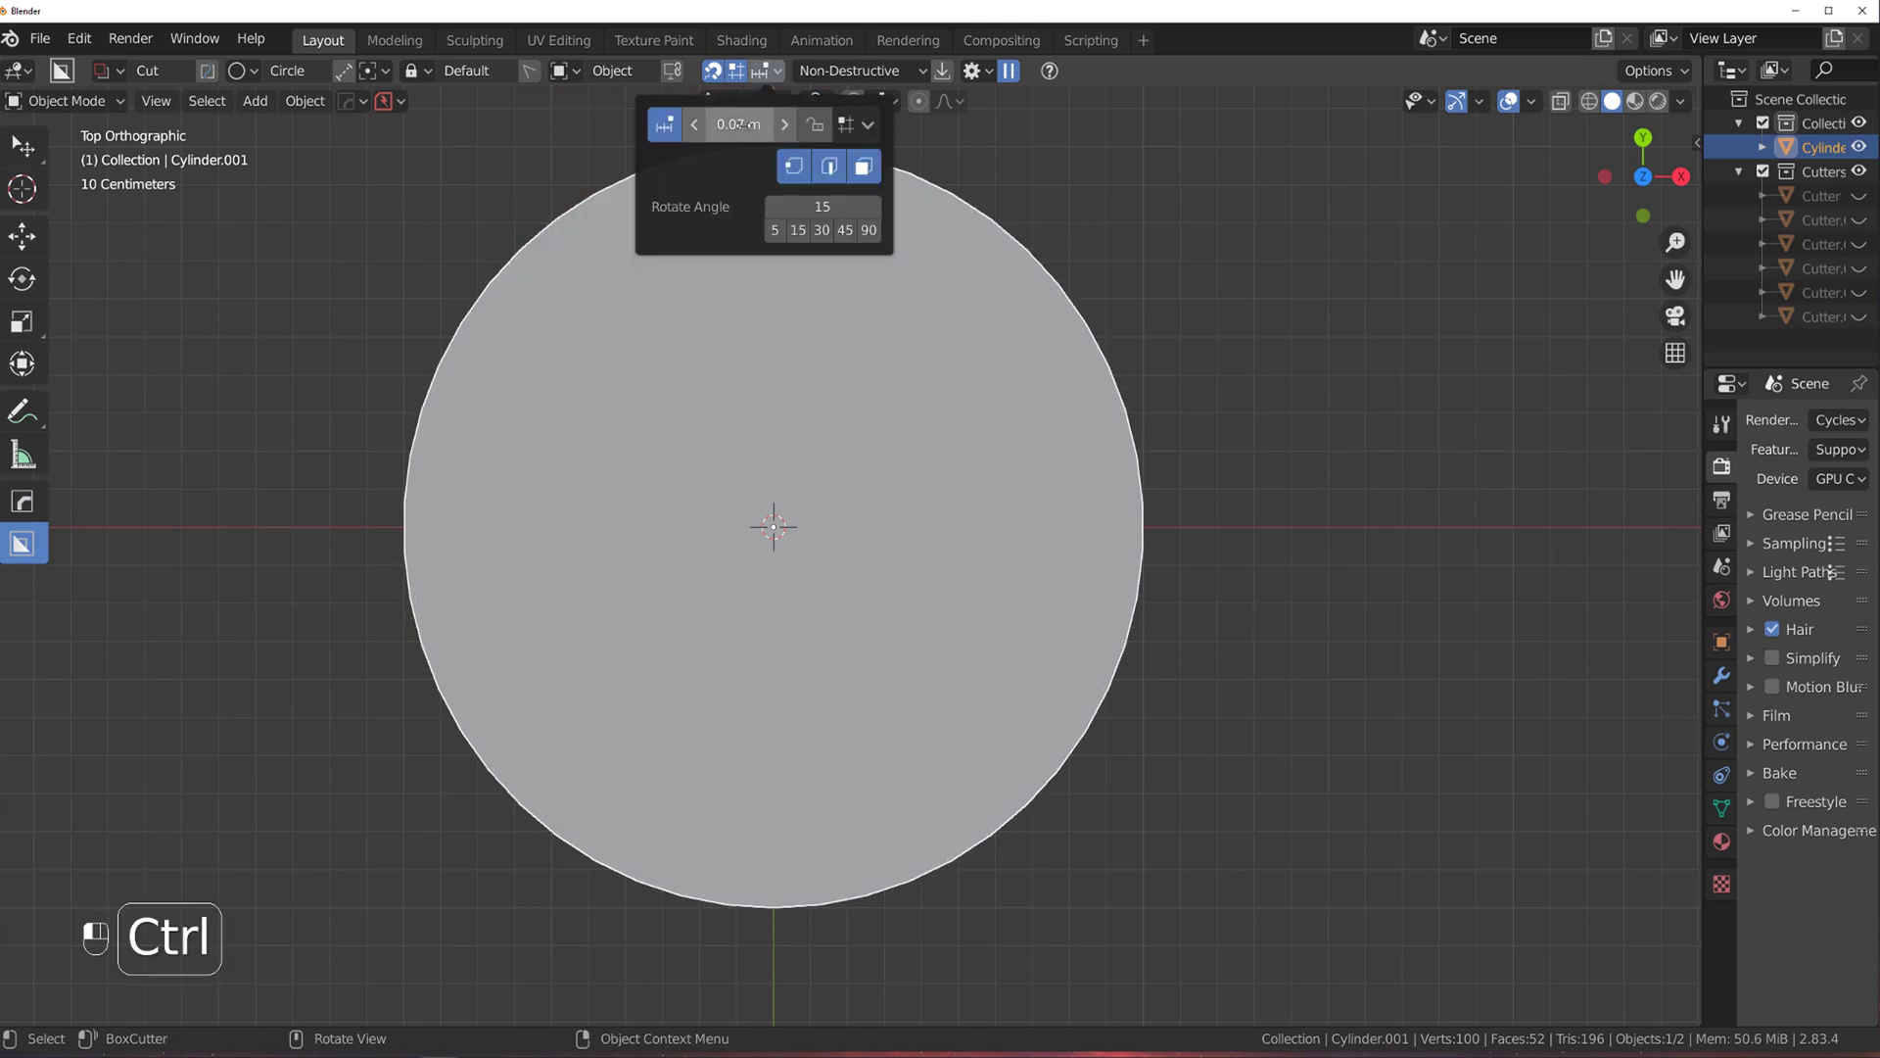
key(ctrl)
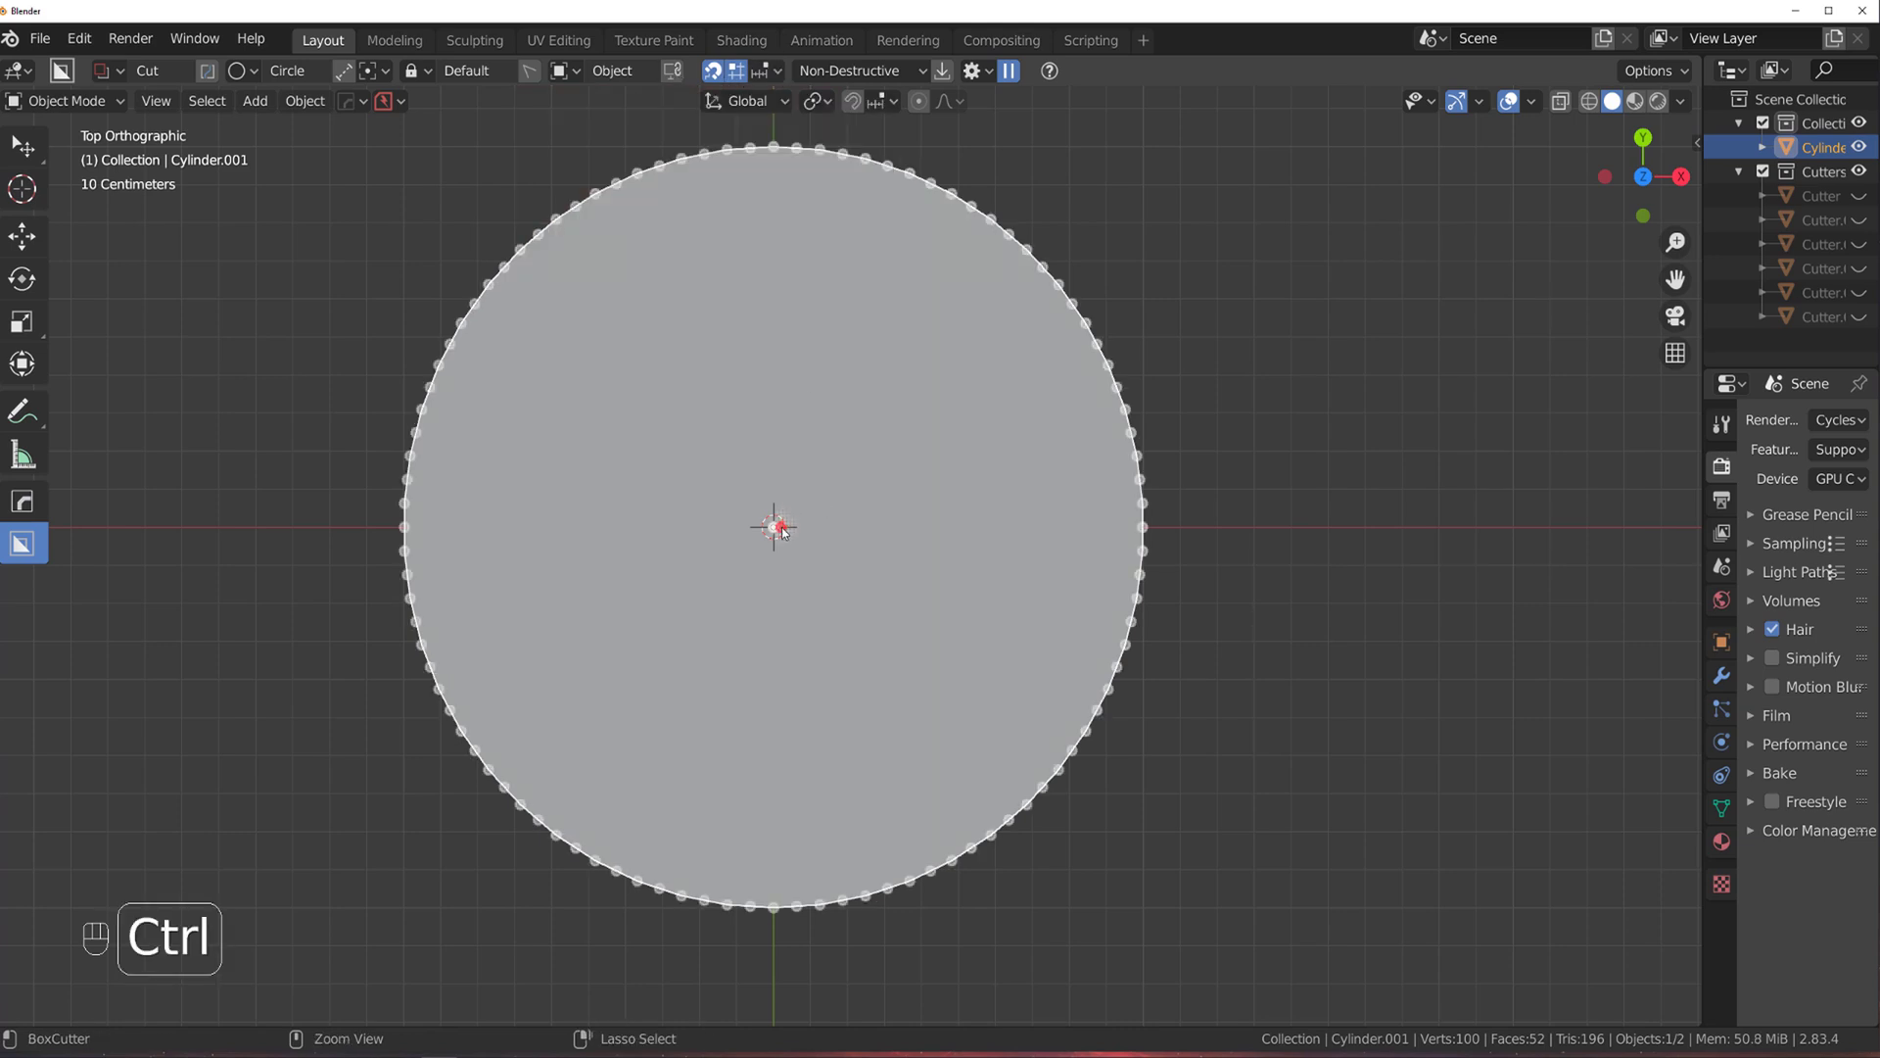
scroll(778, 541, up, 5)
scroll(779, 540, up, 3)
Draw a small test circle cut from the centre and cancel it.
ctrl+drag(533, 431, 726, 501)
right_click(727, 501)
scroll(762, 476, down, 7)
key(ctrl)
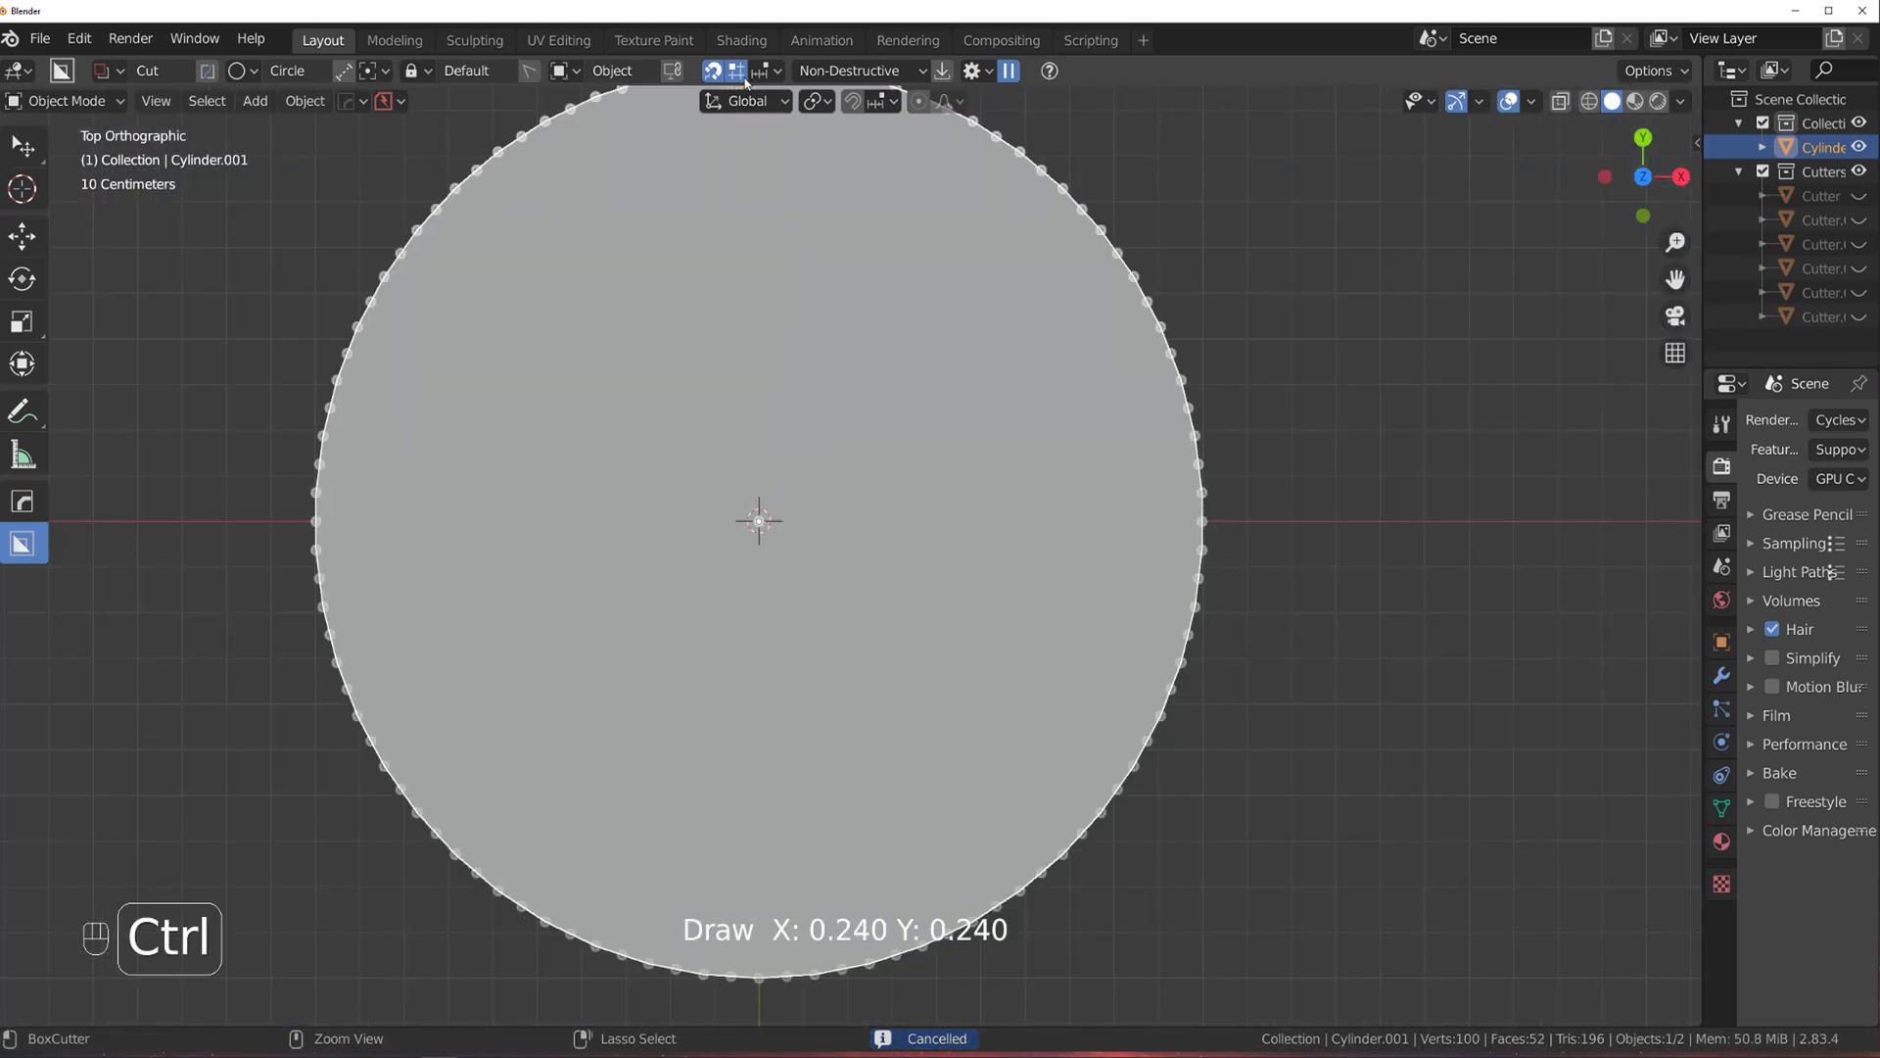
click(764, 74)
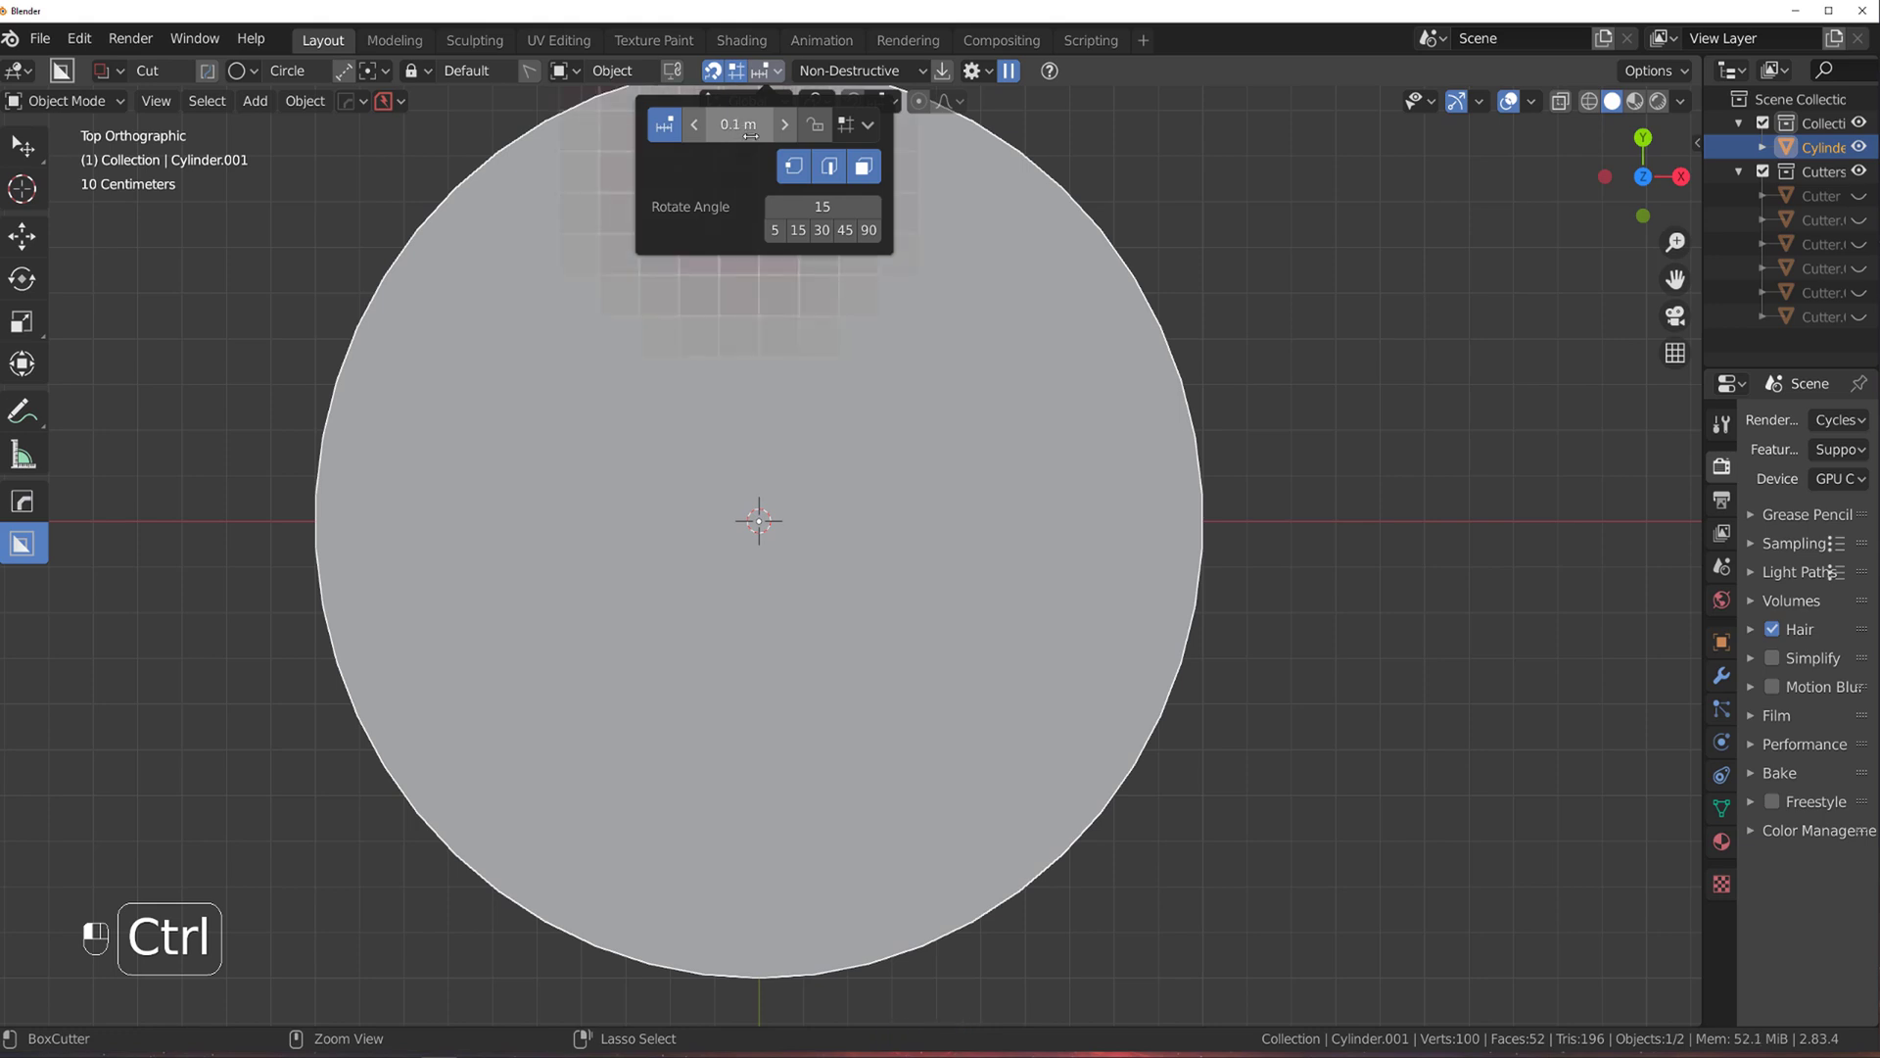
Switch the BoxCutter cut shape to Ngon.
key(d)
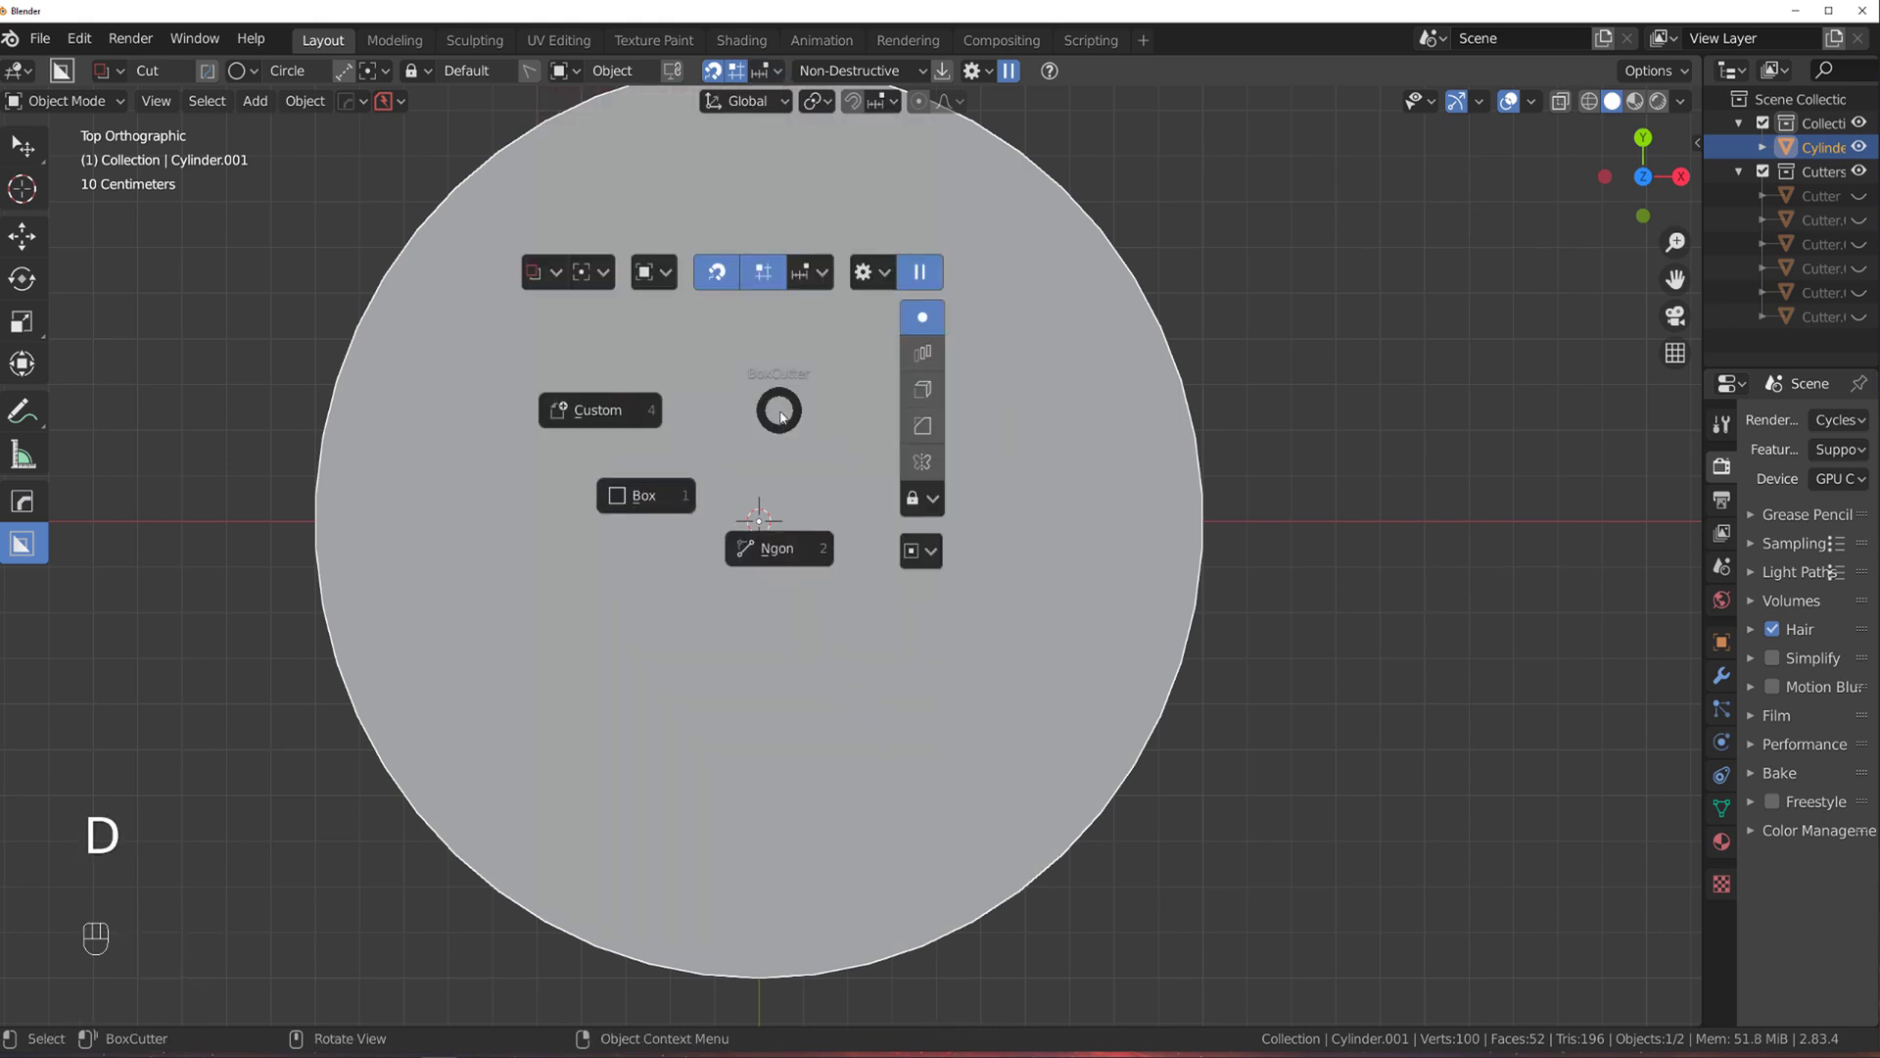
click(762, 539)
scroll(762, 354, down, 2)
key(ctrl)
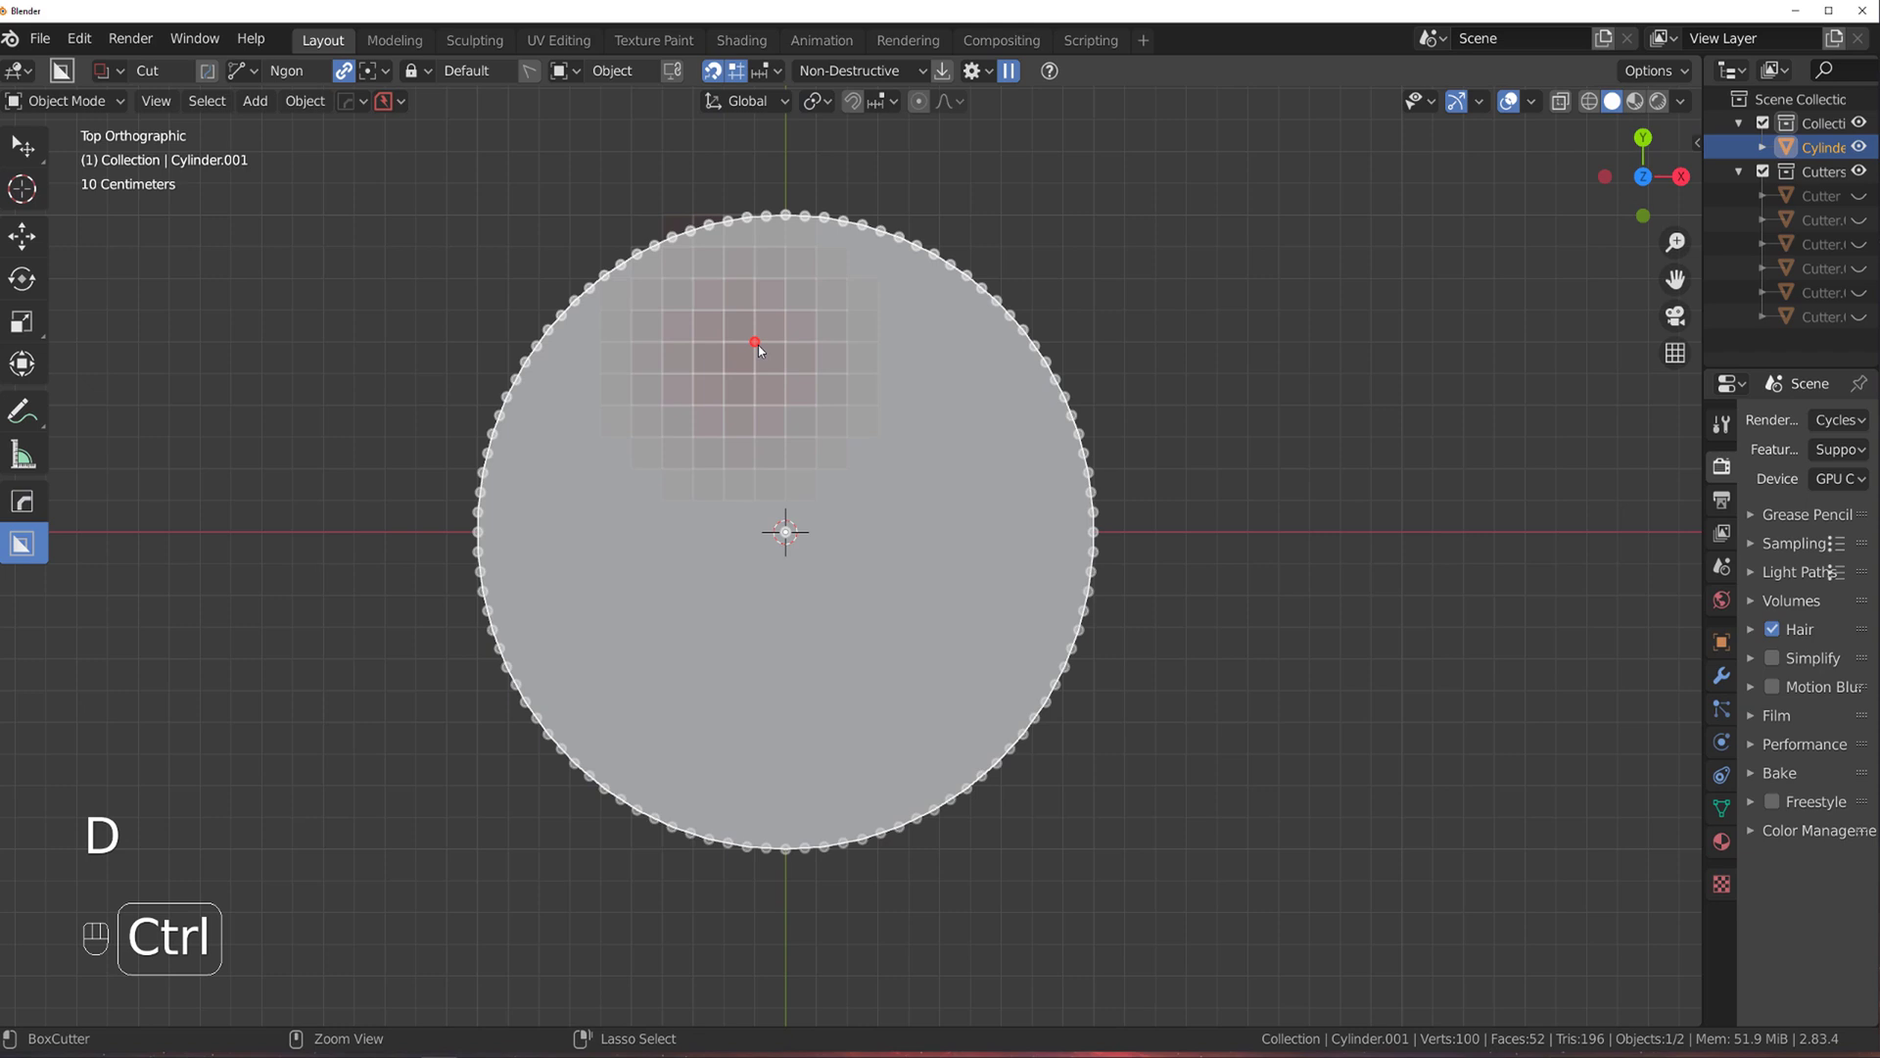
Outline a grid-snapped polygon around the right side and cut it away, leaving a notched half-disc.
ctrl+drag(731, 270, 724, 460)
ctrl+click(723, 460)
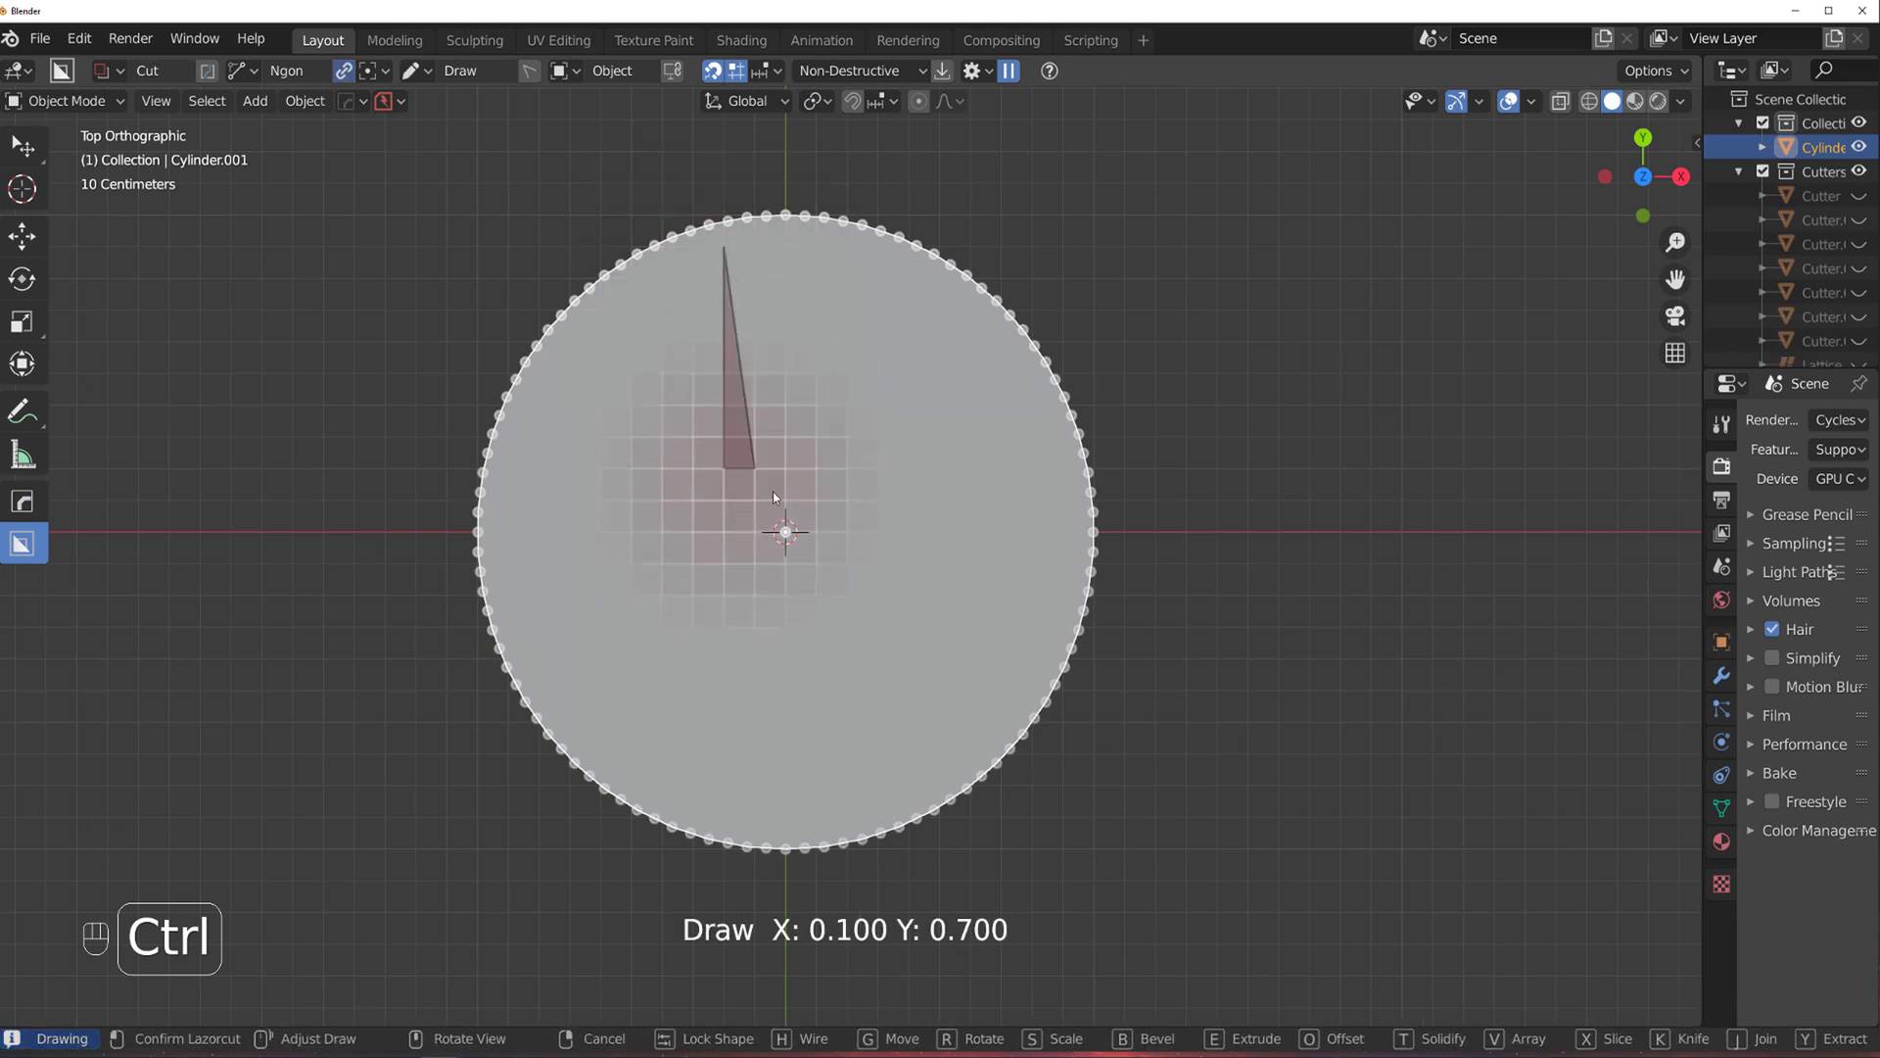
ctrl+click(827, 561)
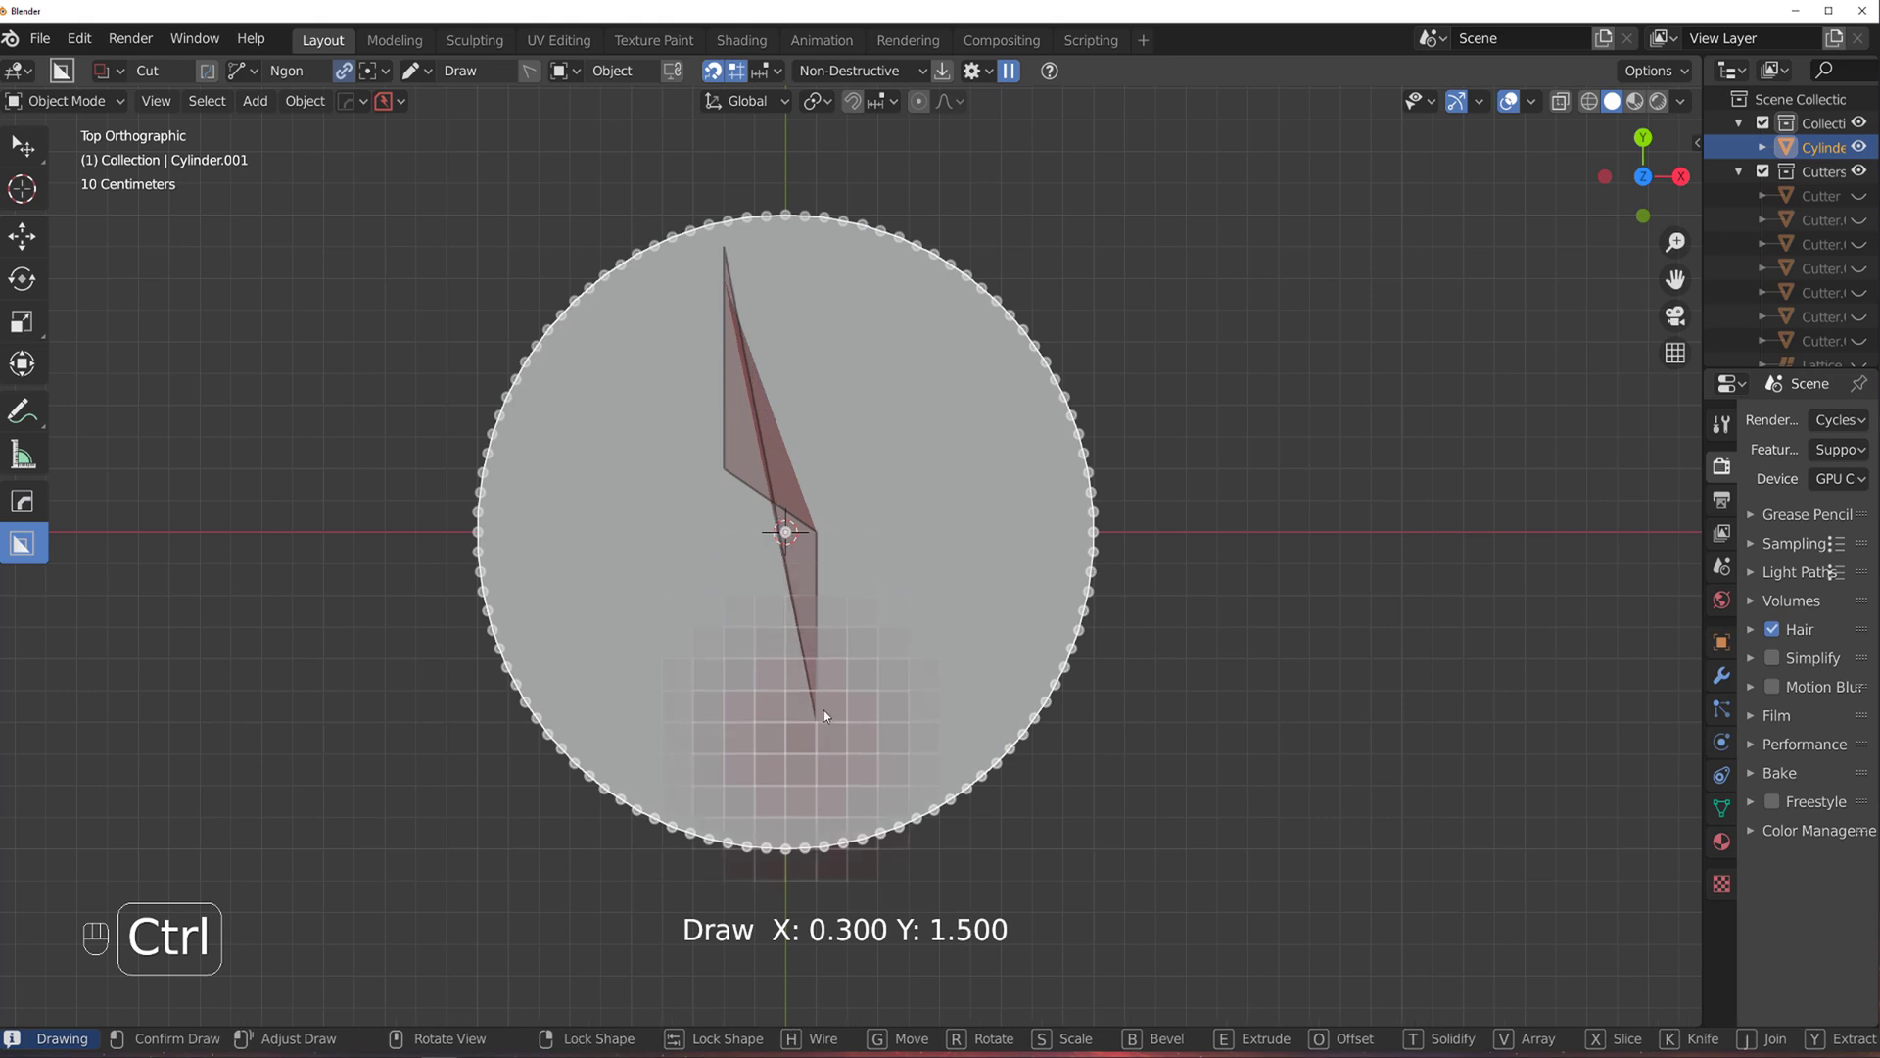
ctrl+click(825, 711)
ctrl+click(787, 722)
ctrl+click(788, 785)
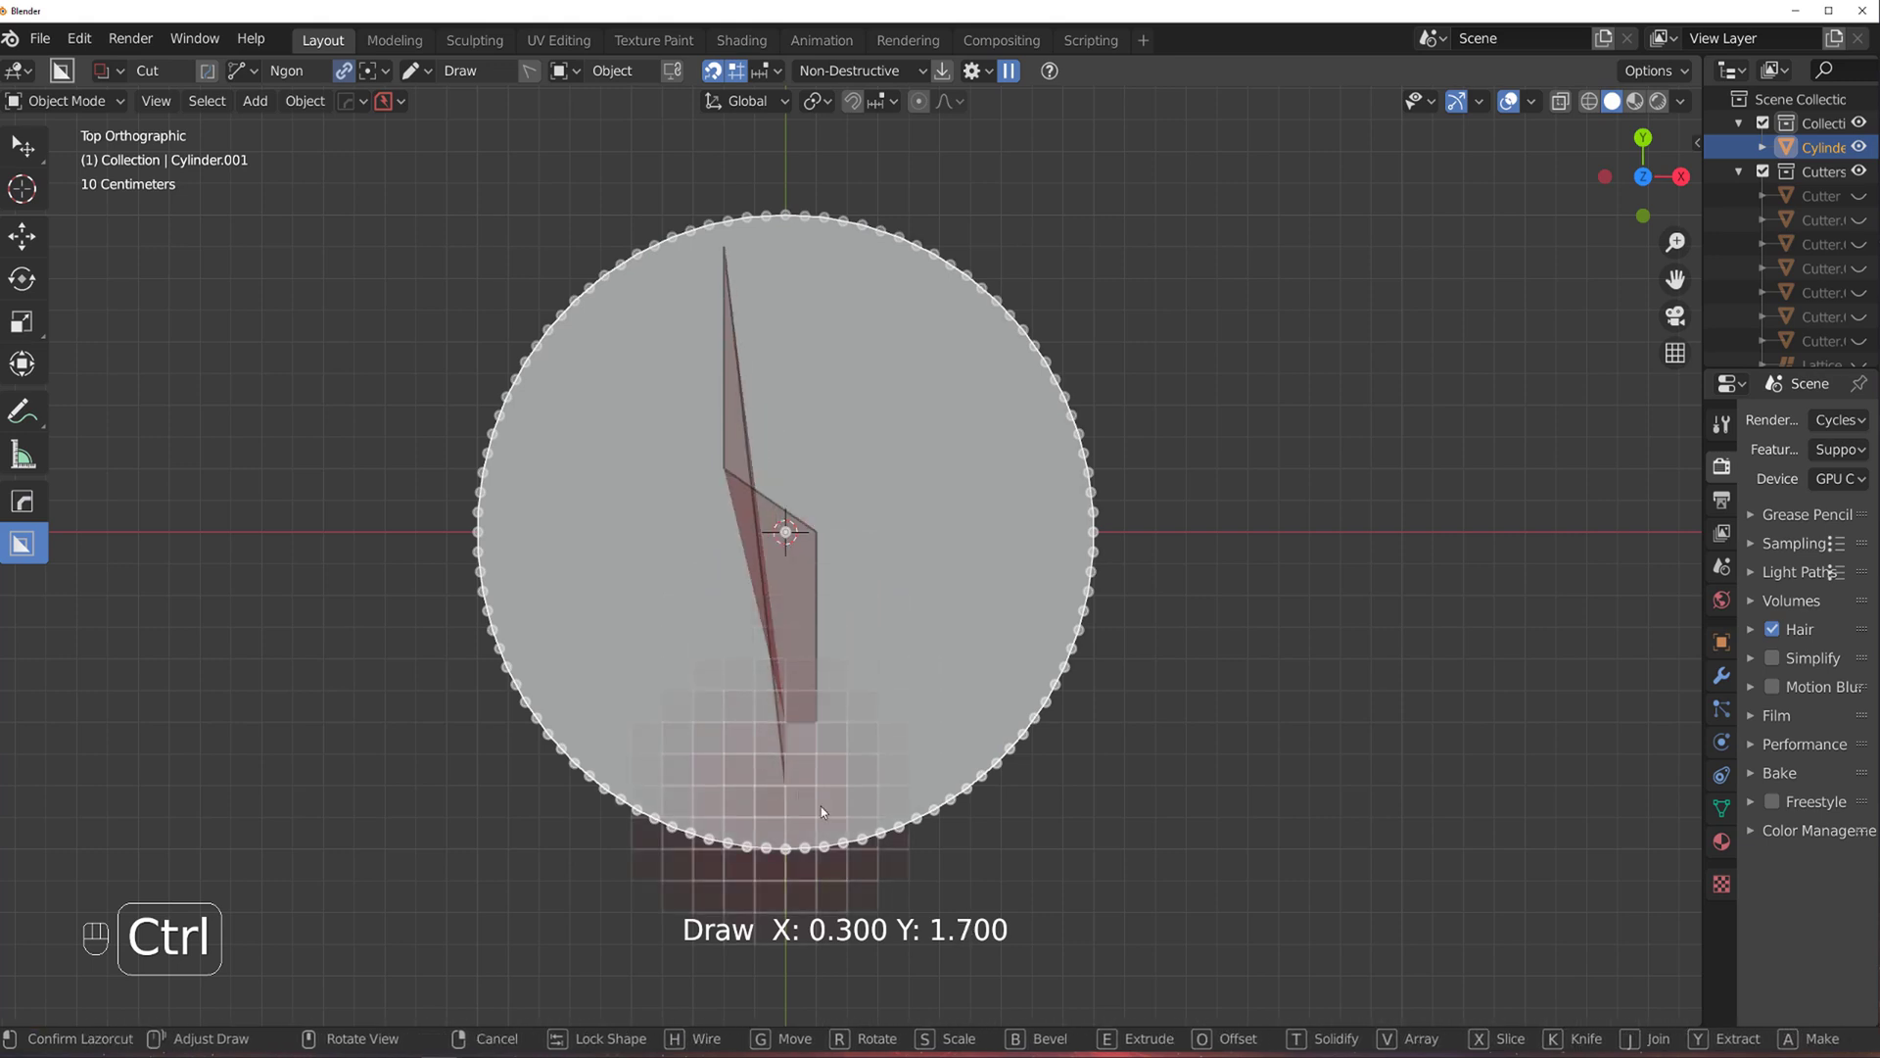
ctrl+click(816, 818)
ctrl+click(815, 911)
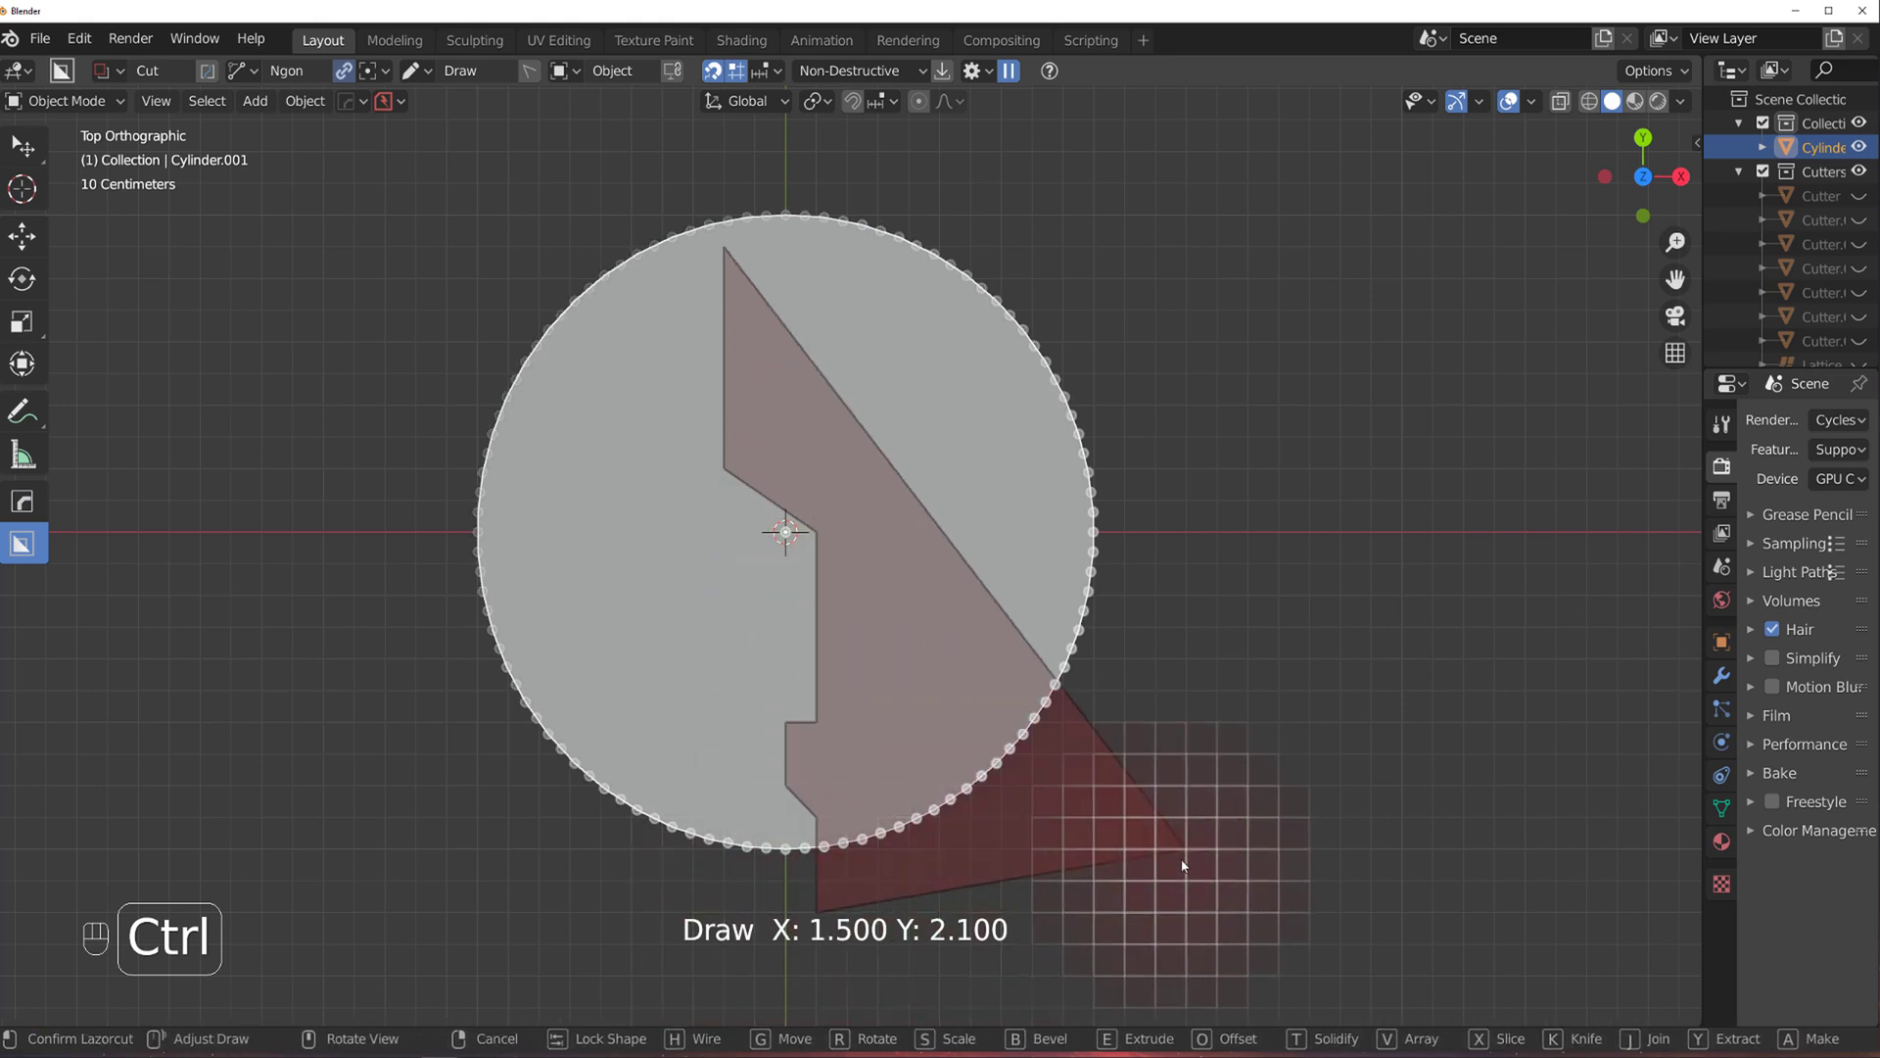
ctrl+click(1185, 848)
ctrl+click(1126, 220)
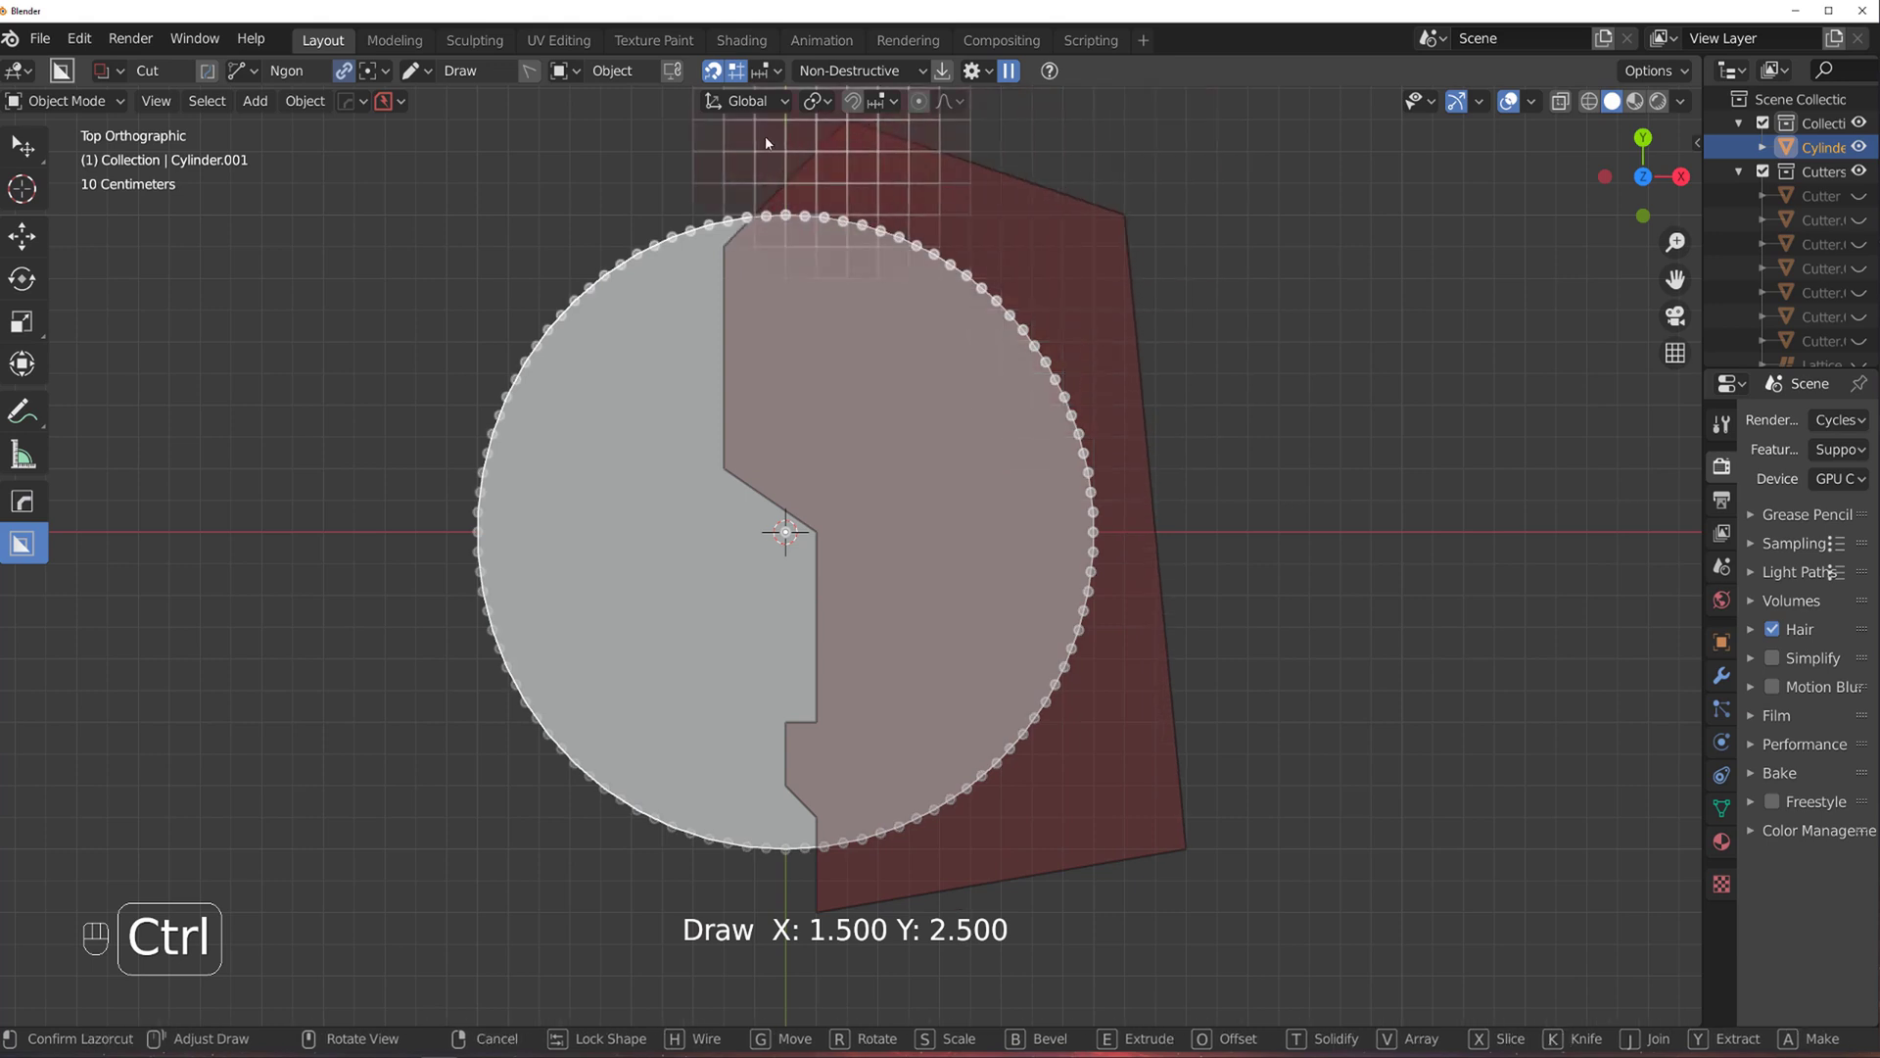
click(878, 163)
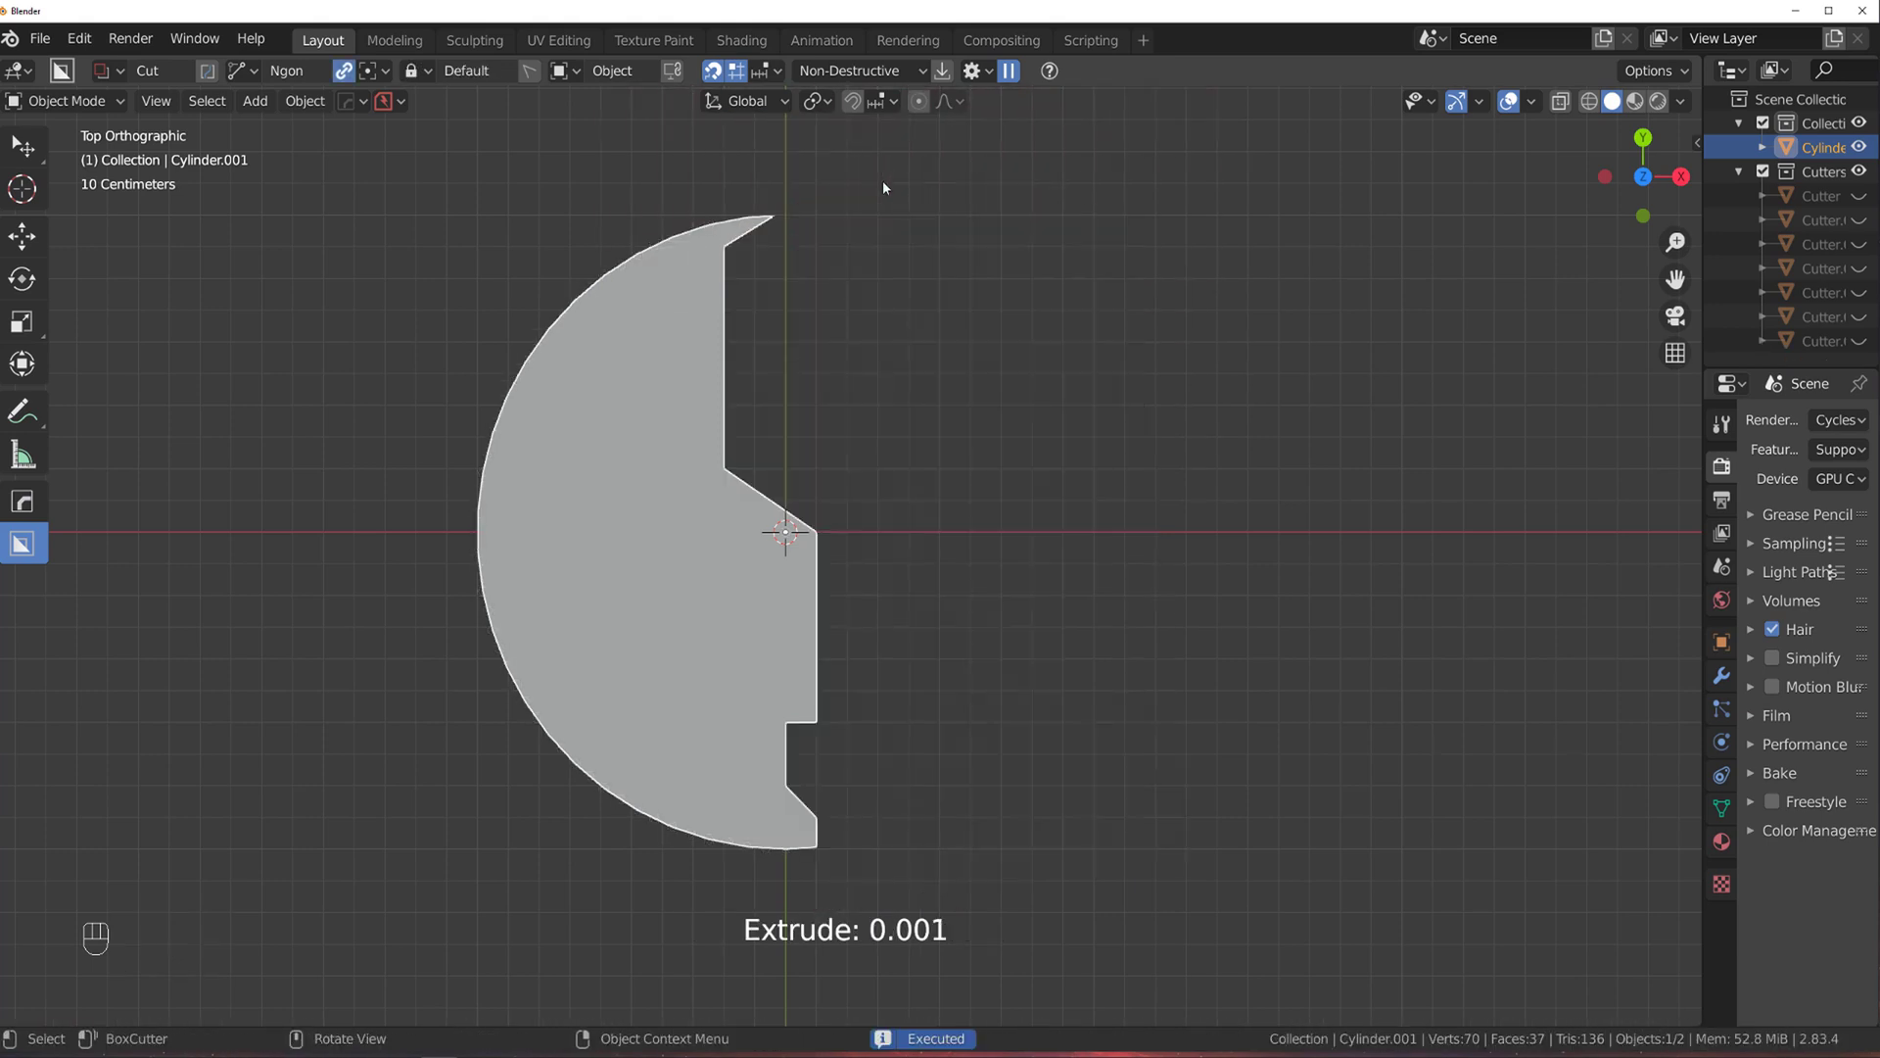
key(ctrl+z)
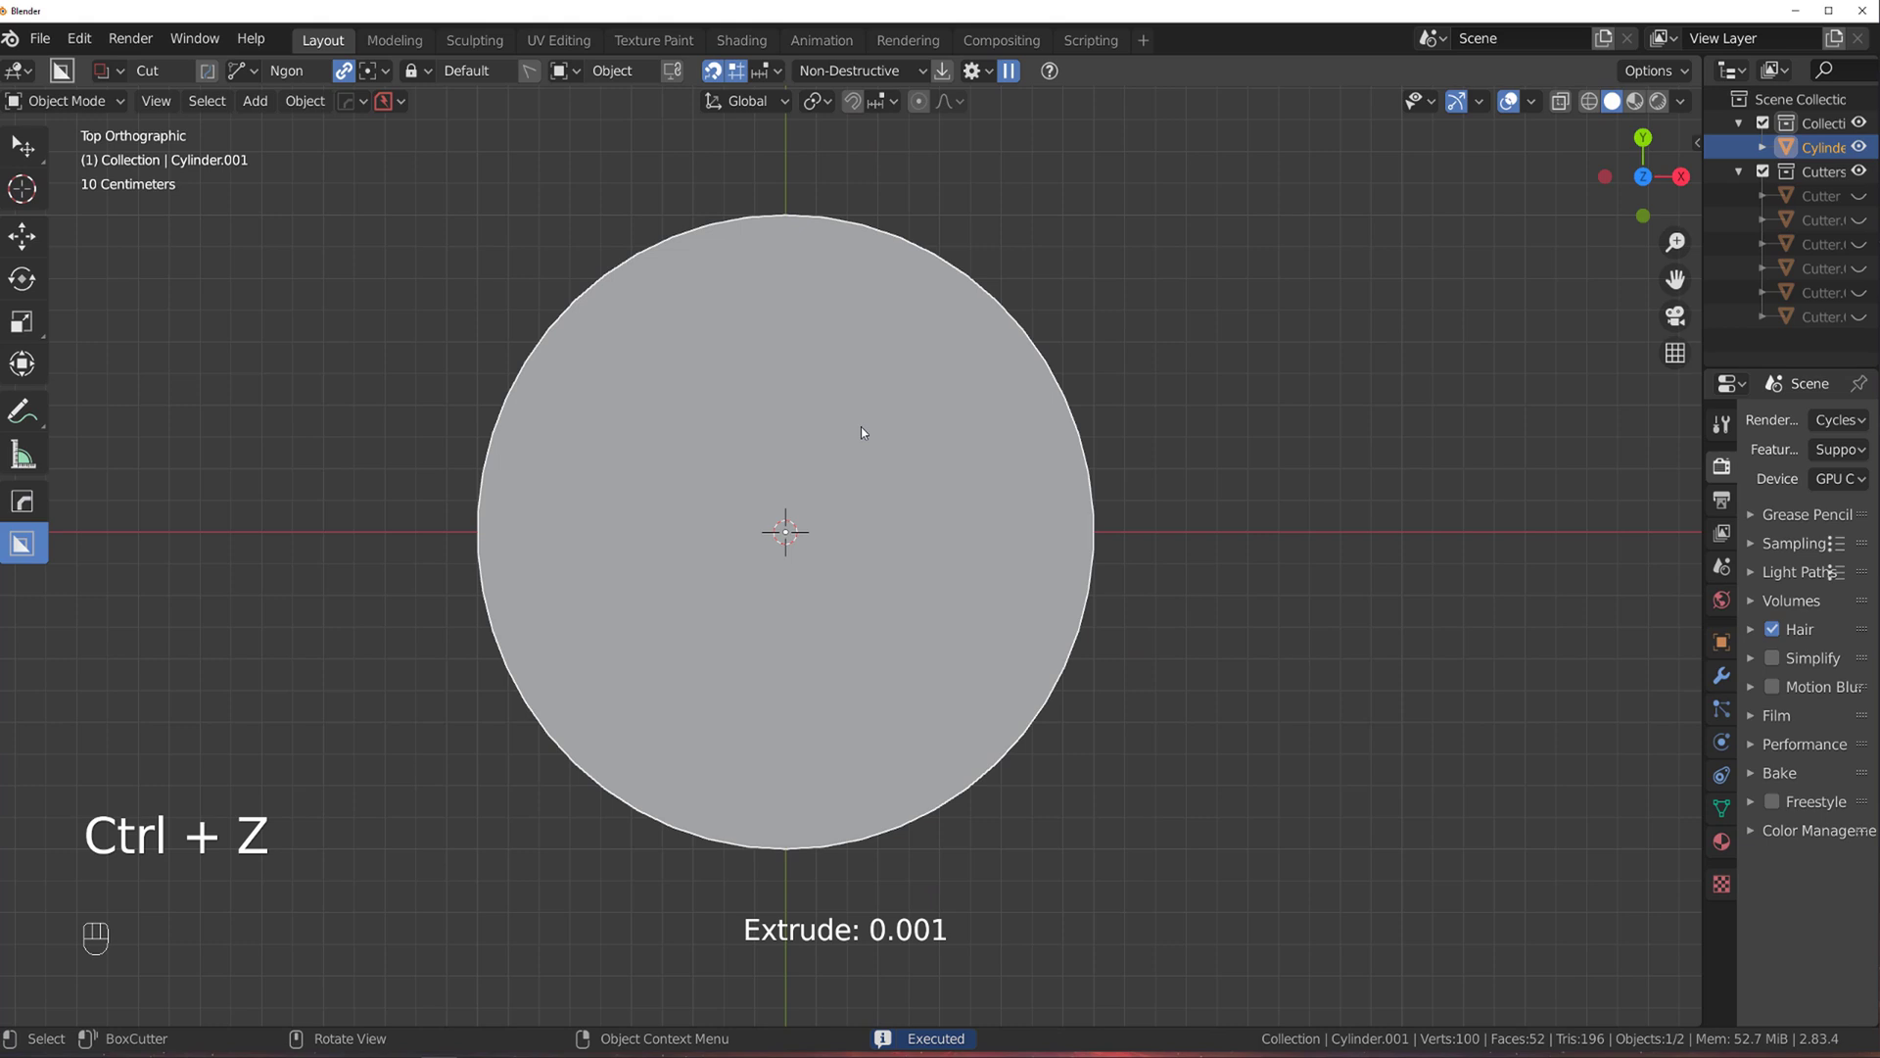
ctrl+click(724, 183)
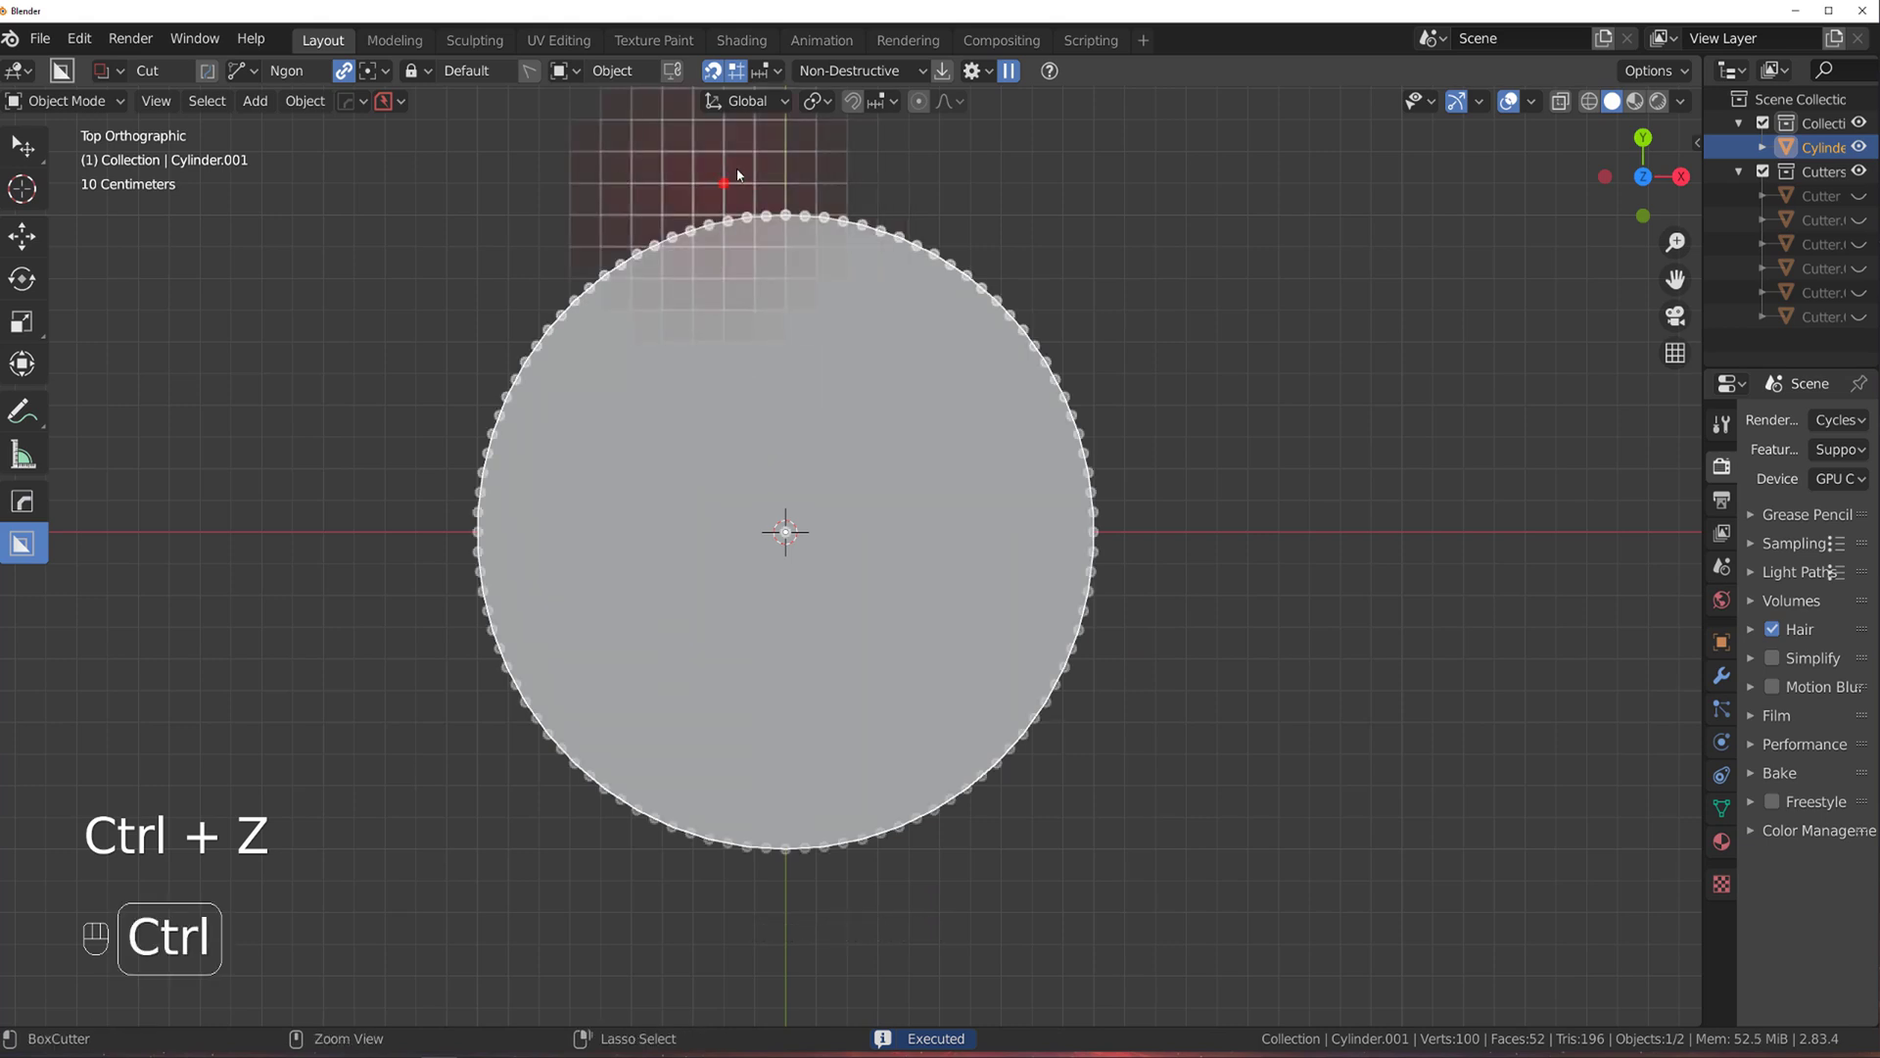
ctrl+click(727, 401)
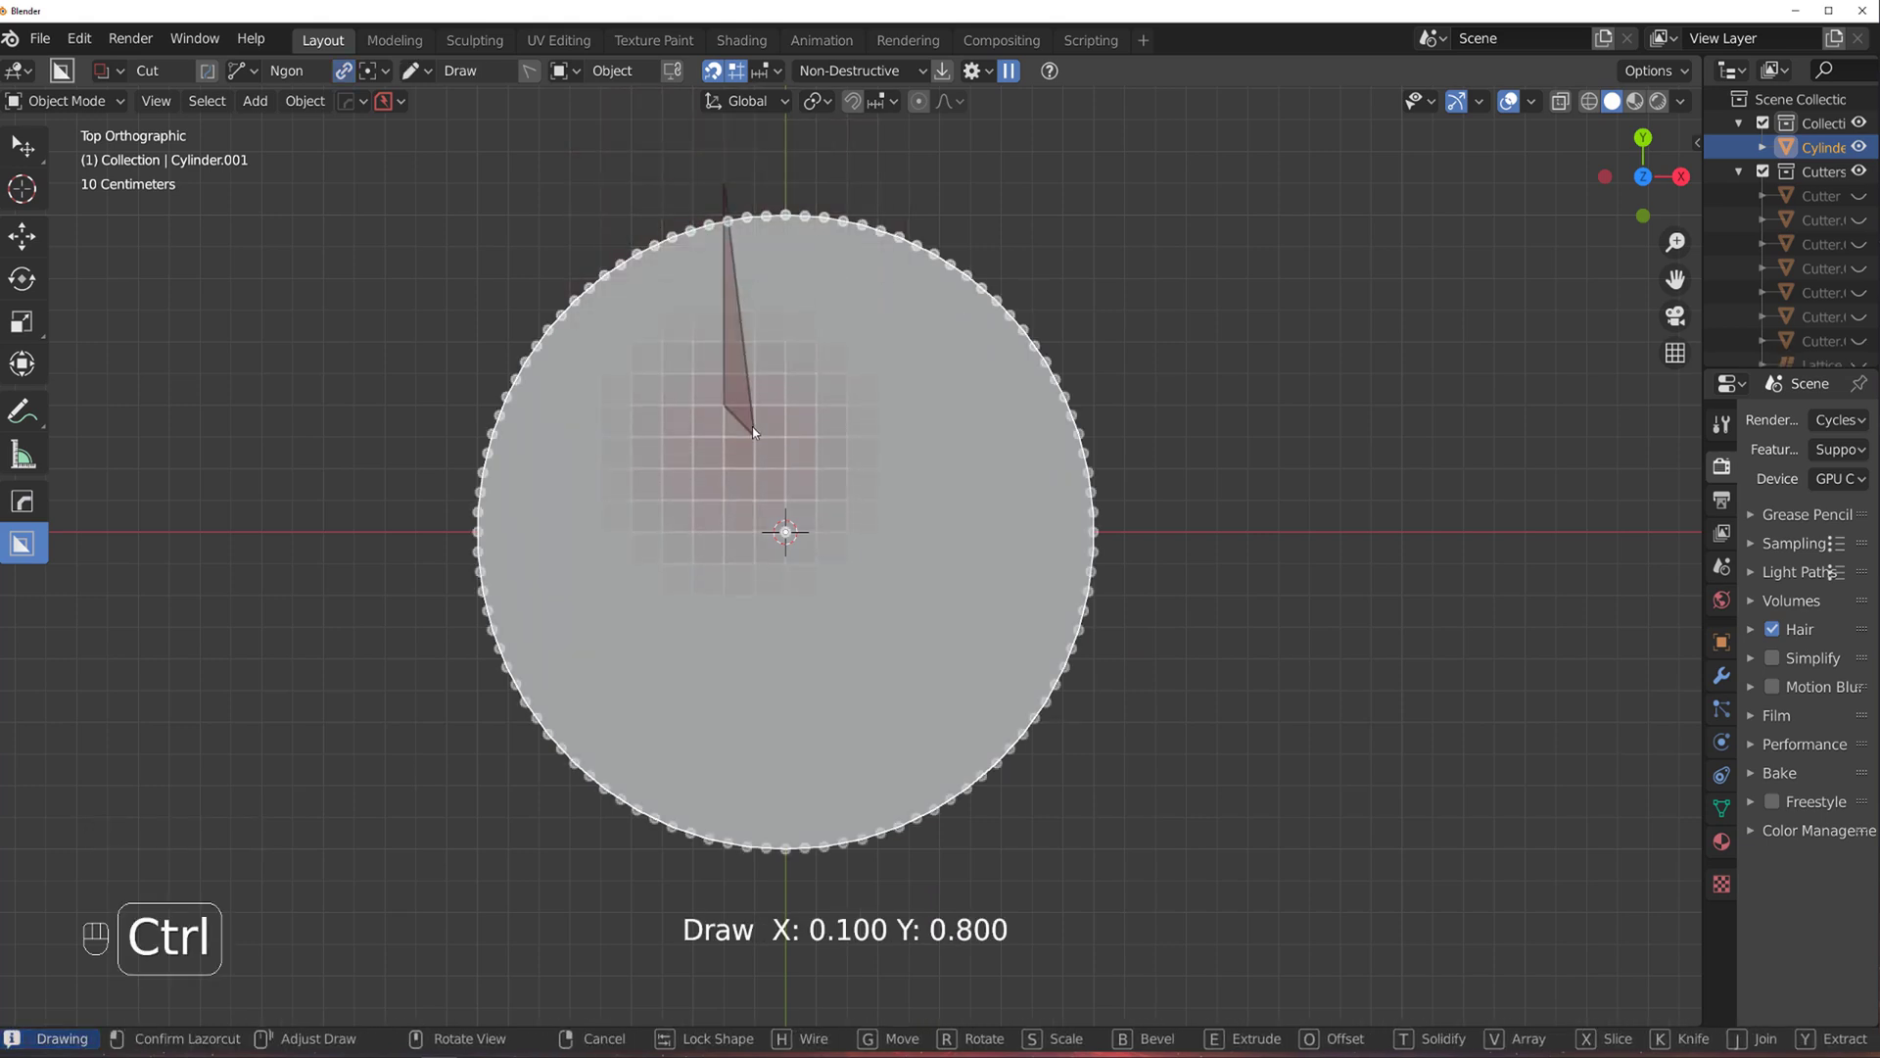
ctrl+click(774, 492)
ctrl+click(754, 621)
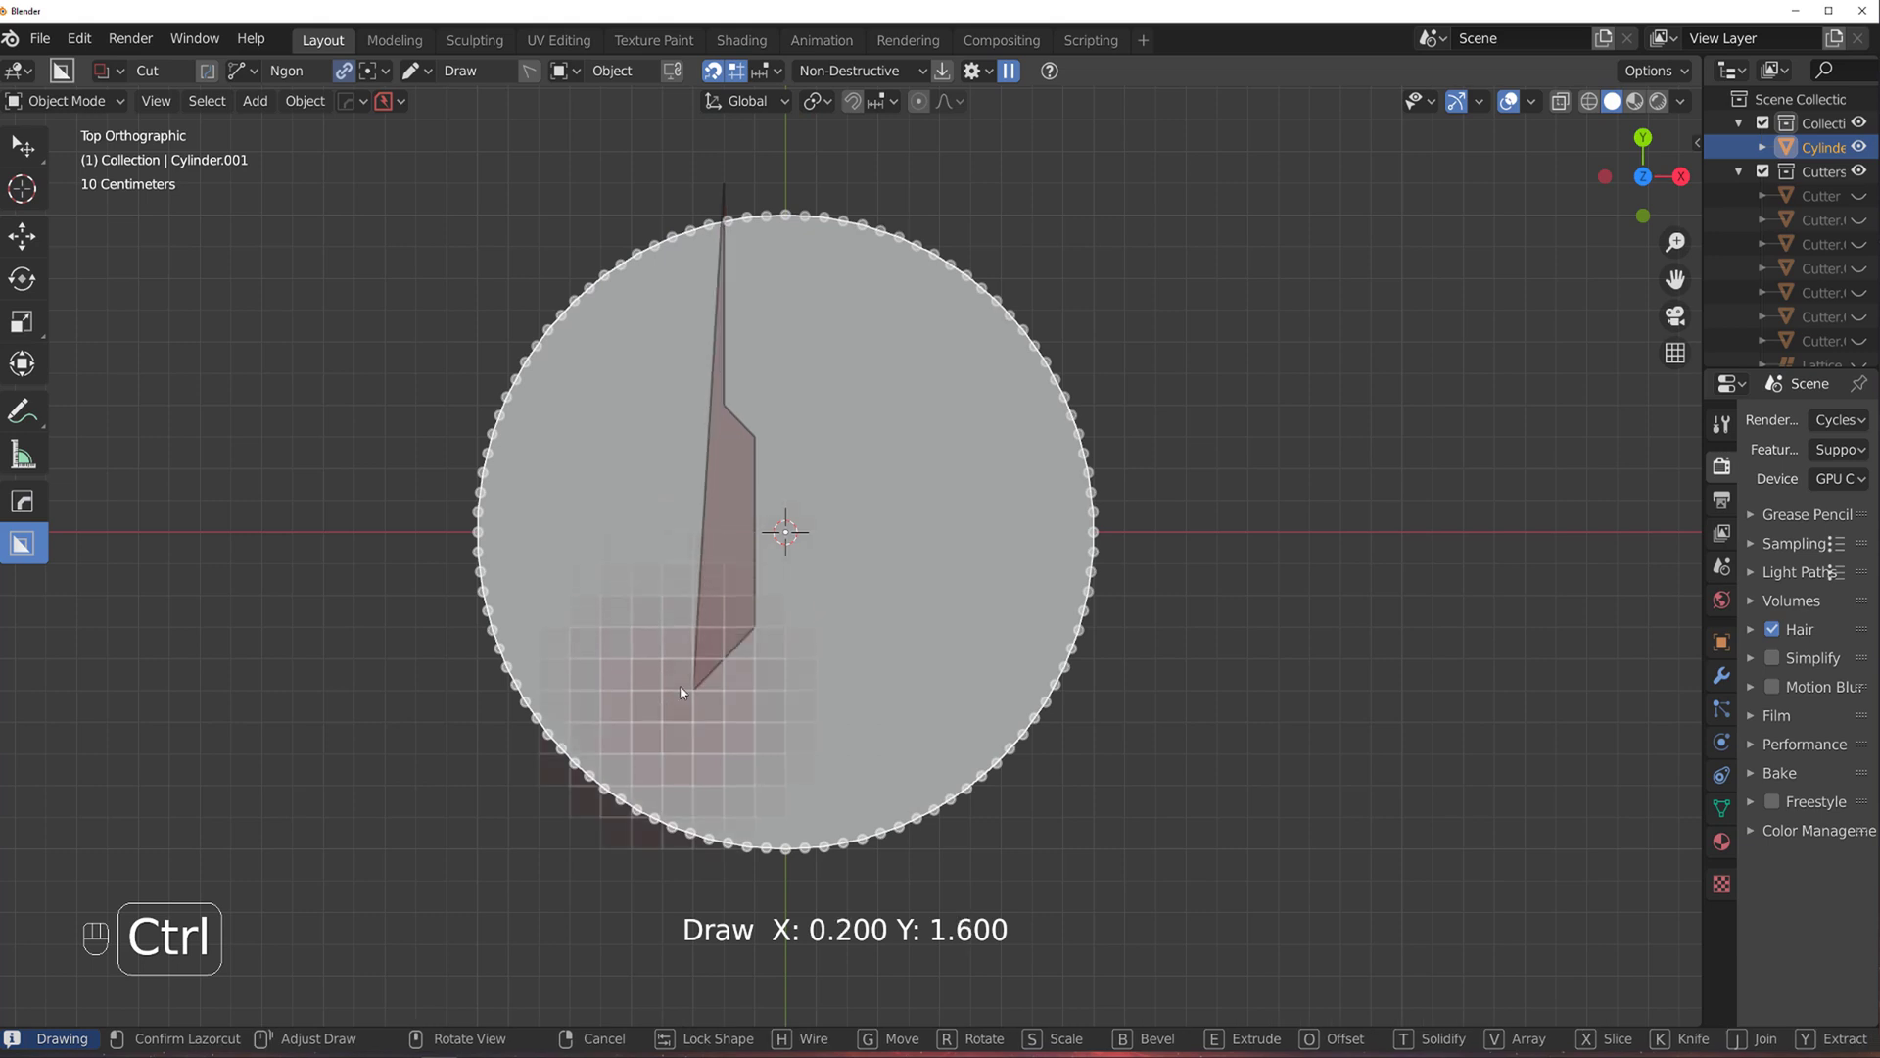
ctrl+click(691, 691)
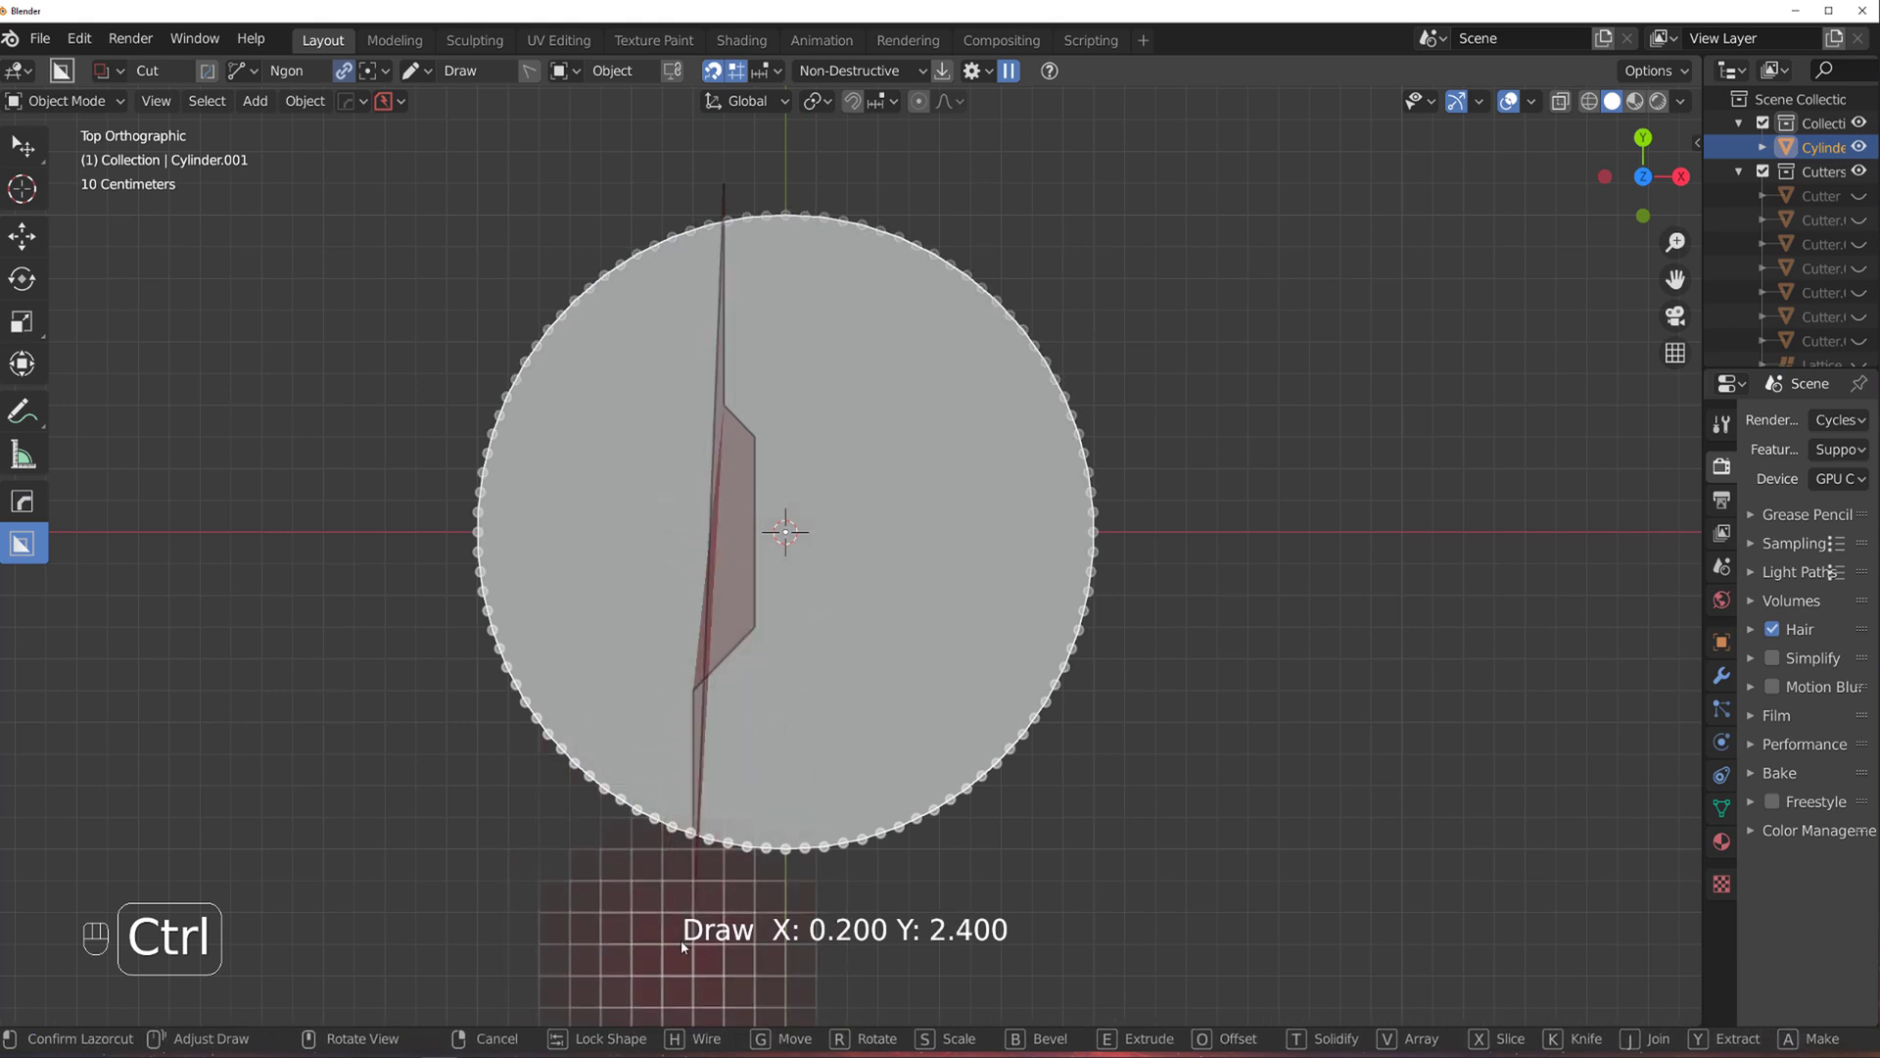
ctrl+click(691, 941)
ctrl+click(275, 846)
click(260, 345)
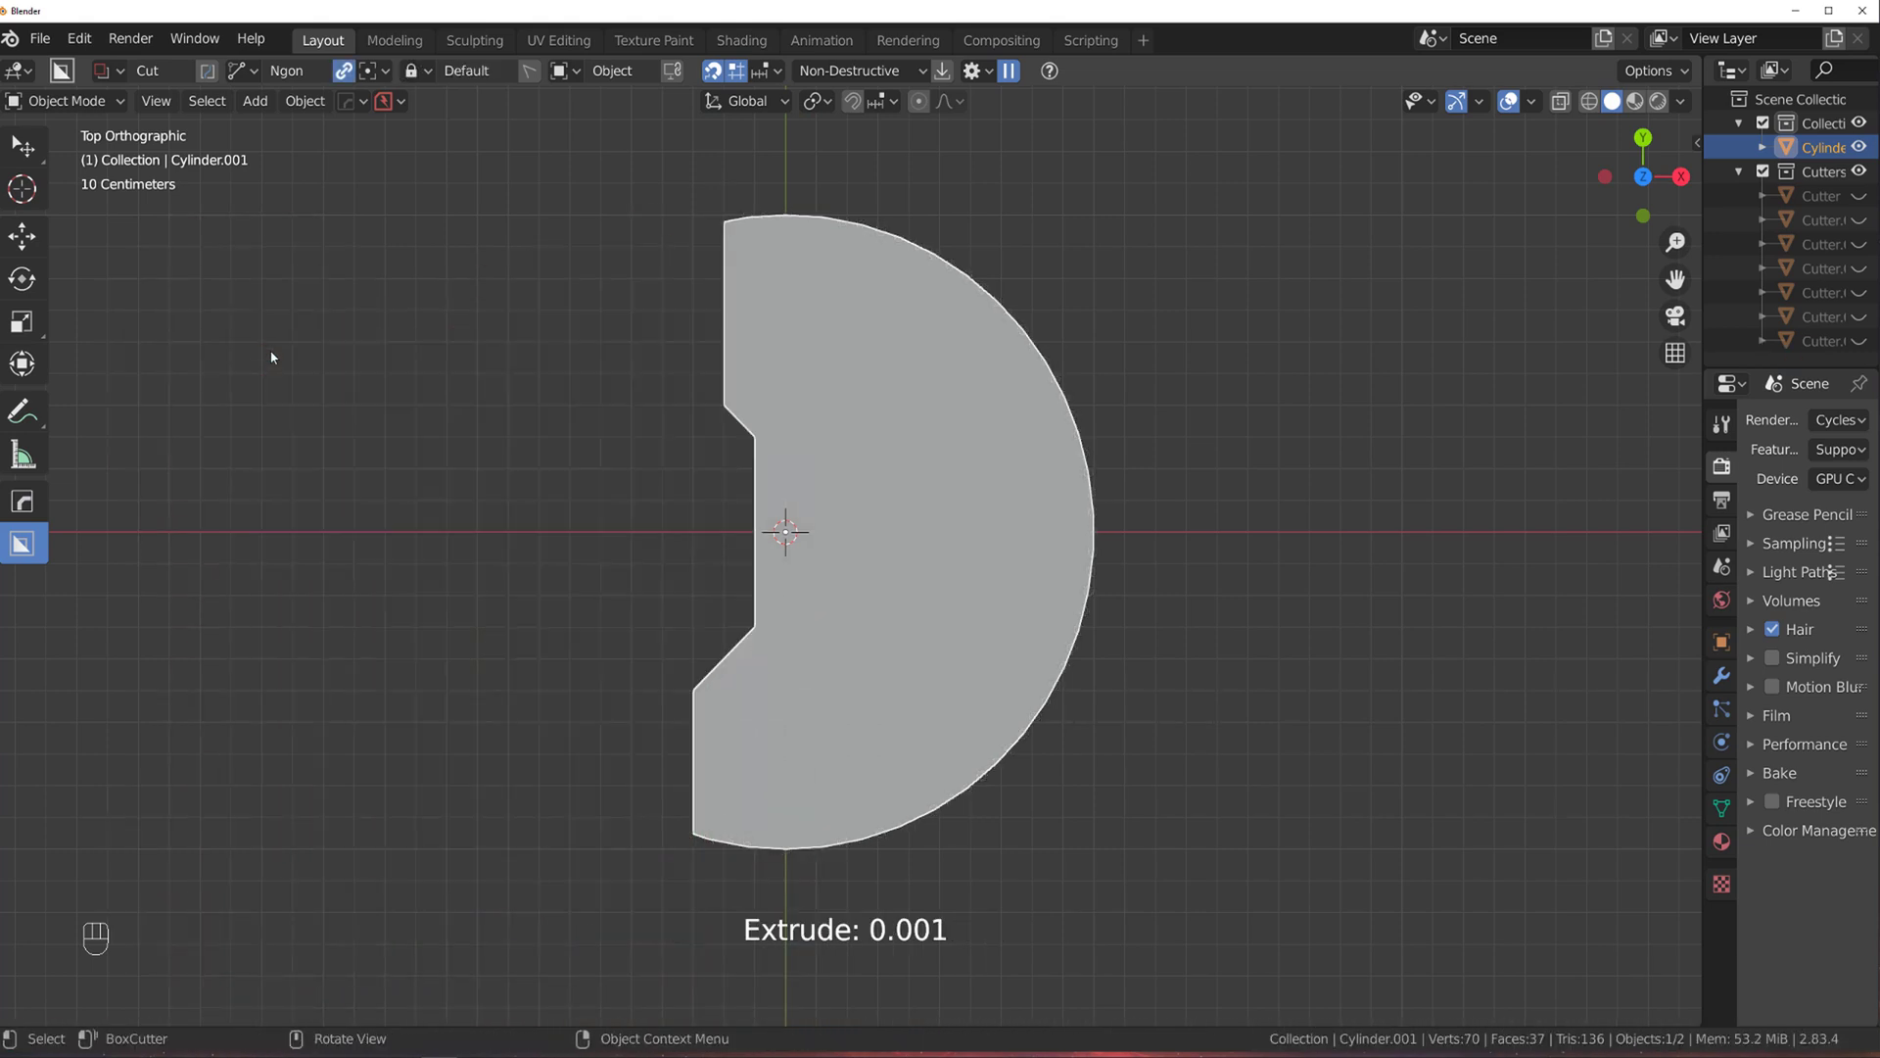
key(ctrl)
ctrl+click(775, 180)
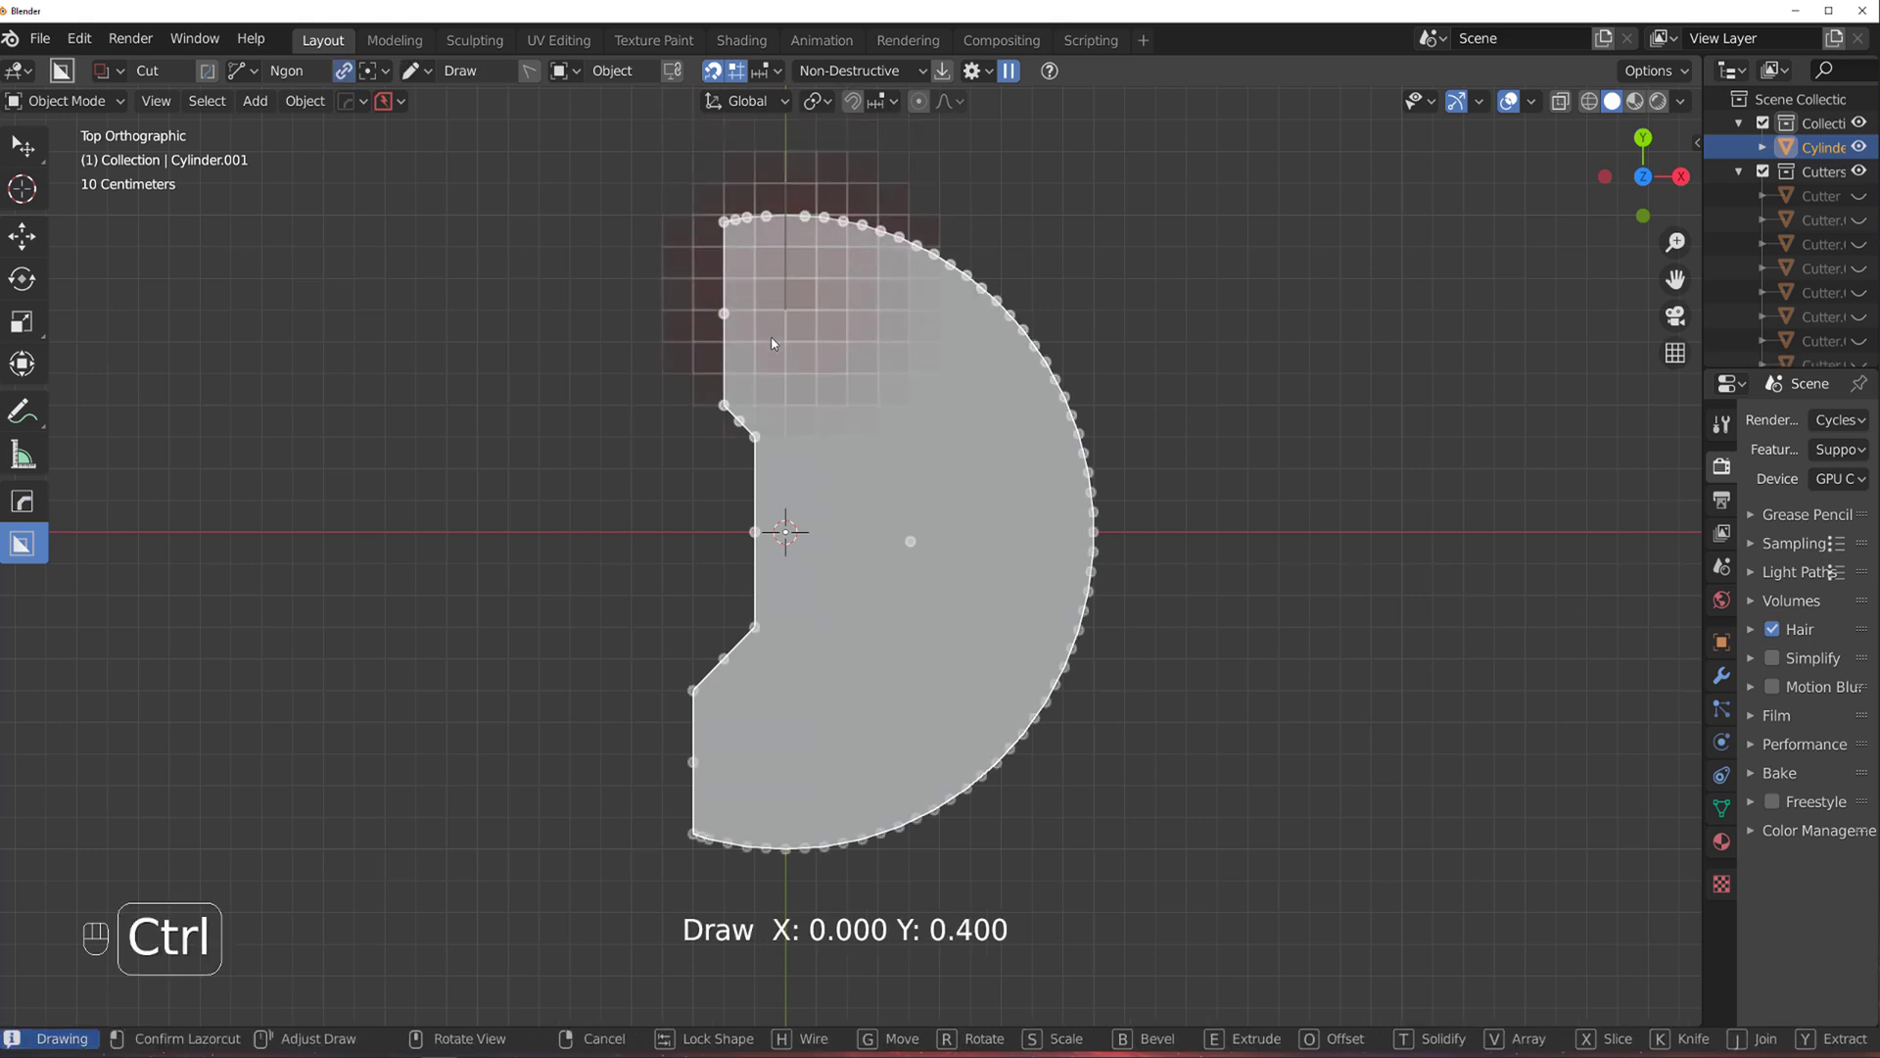
ctrl+click(776, 342)
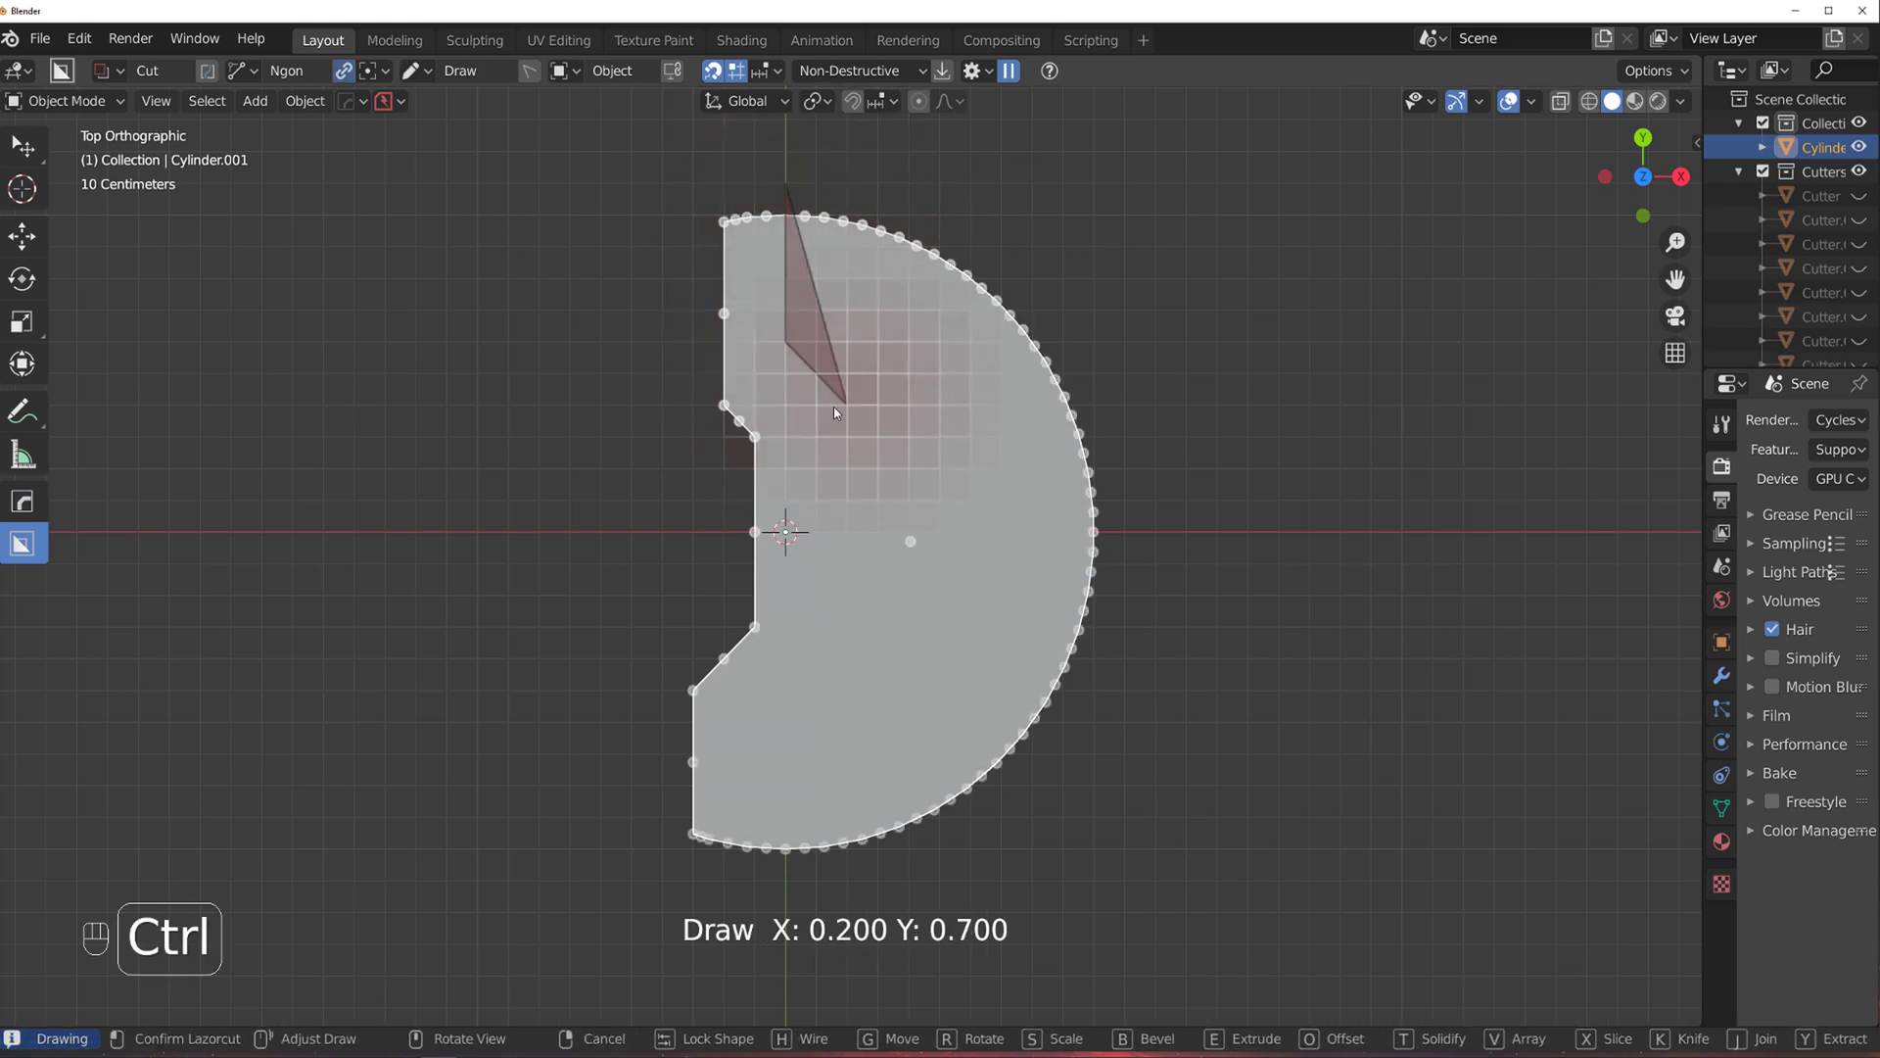
ctrl+click(833, 407)
ctrl+click(819, 551)
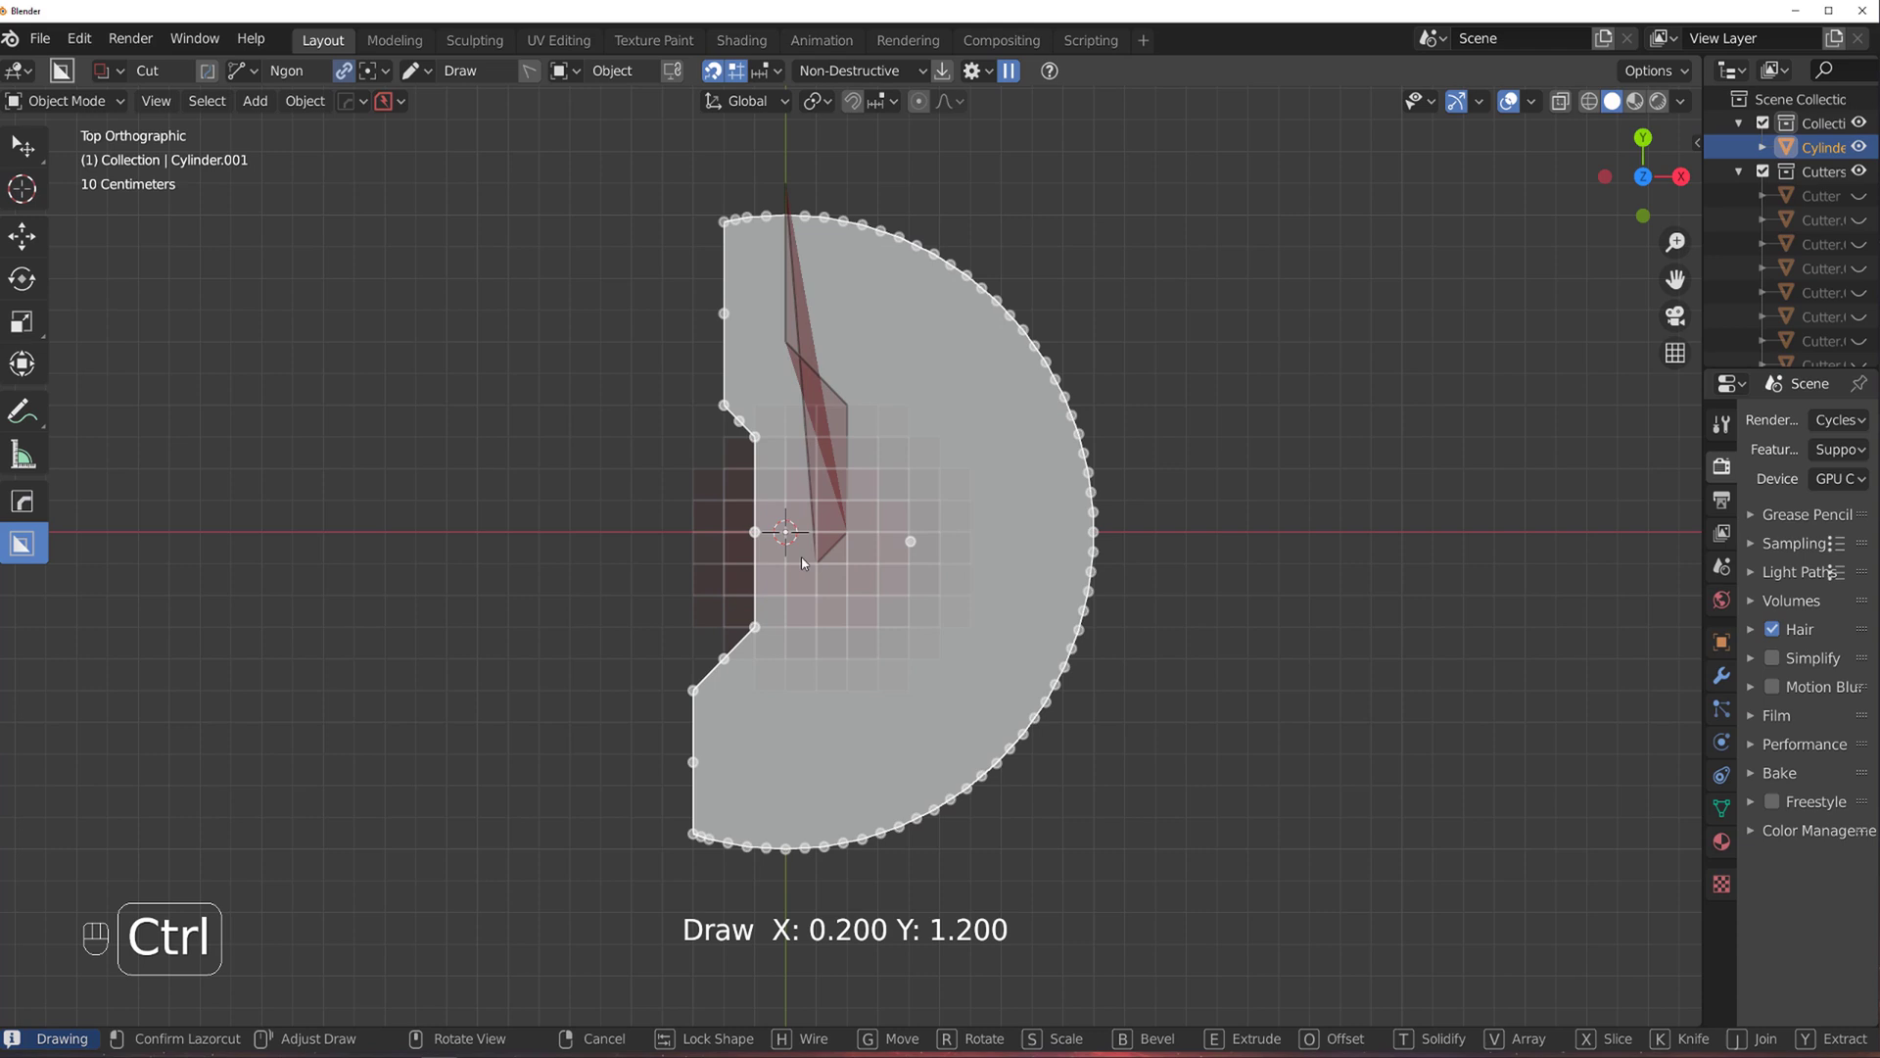
ctrl+click(805, 566)
ctrl+click(809, 673)
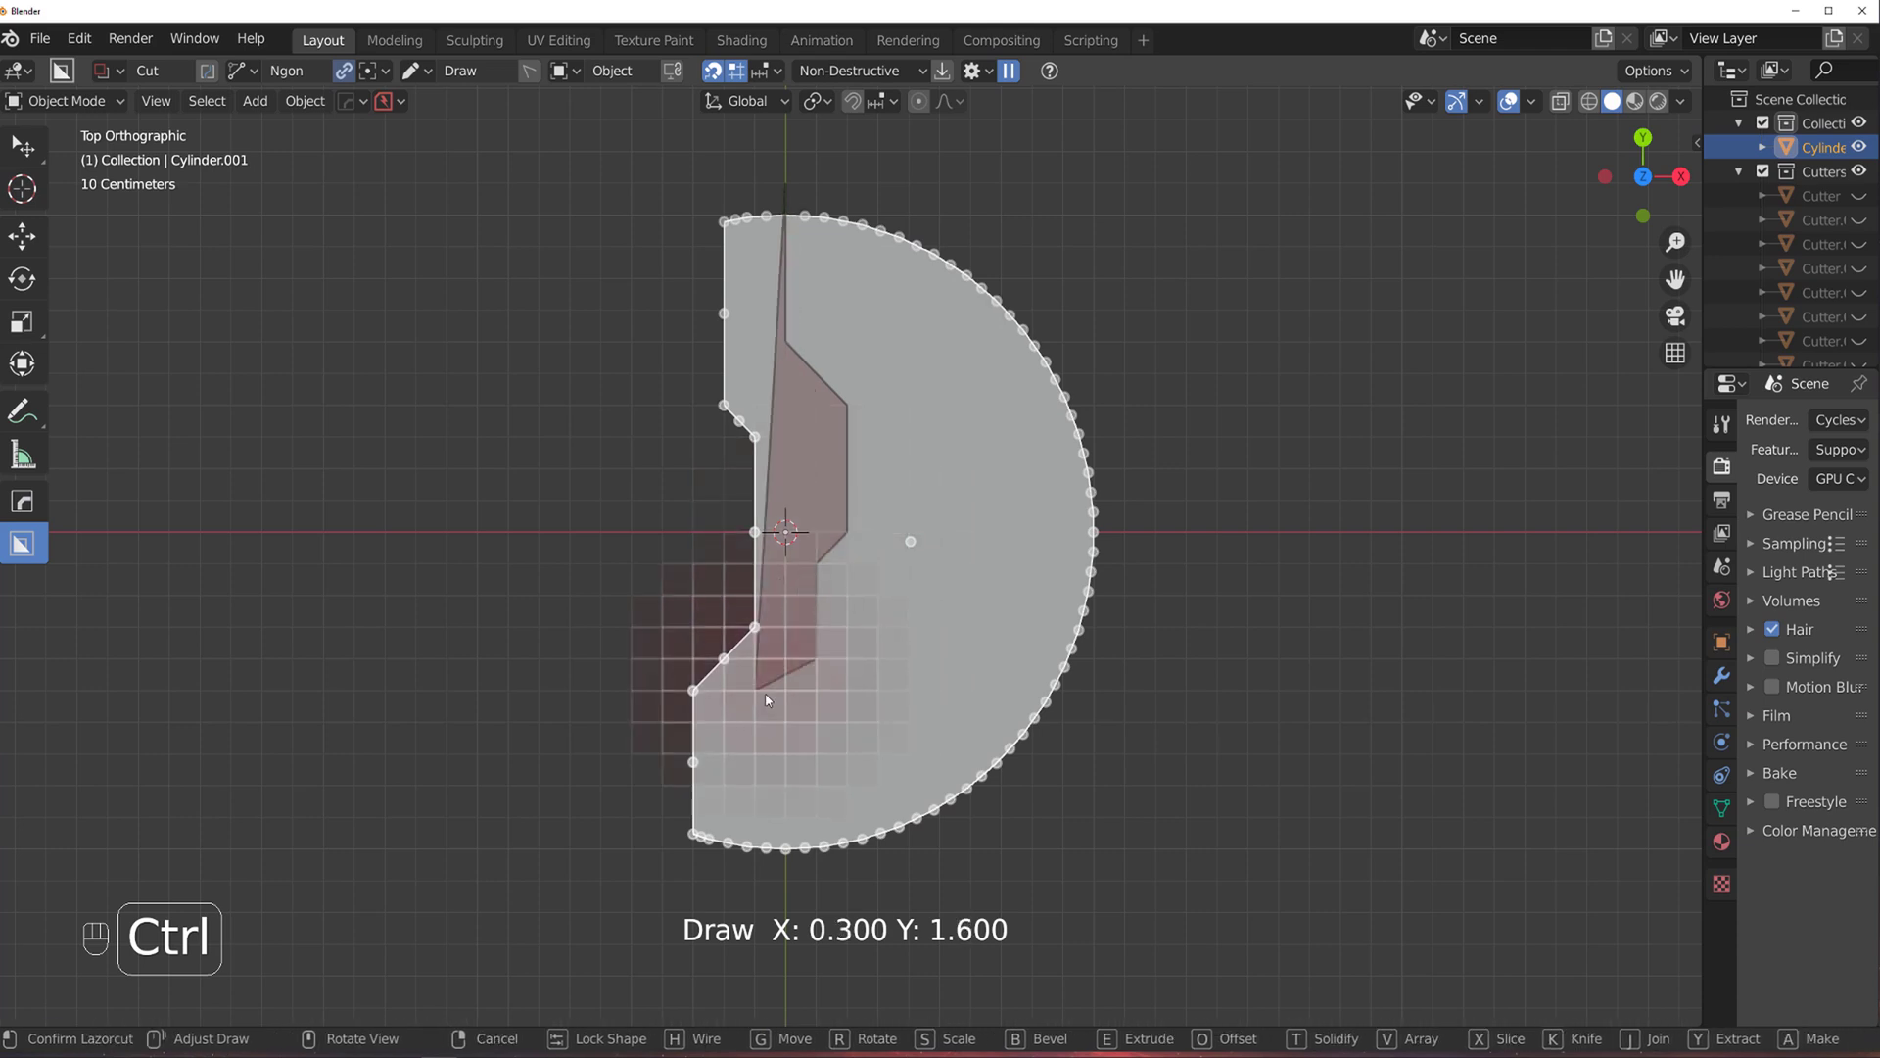
ctrl+click(763, 730)
ctrl+click(770, 915)
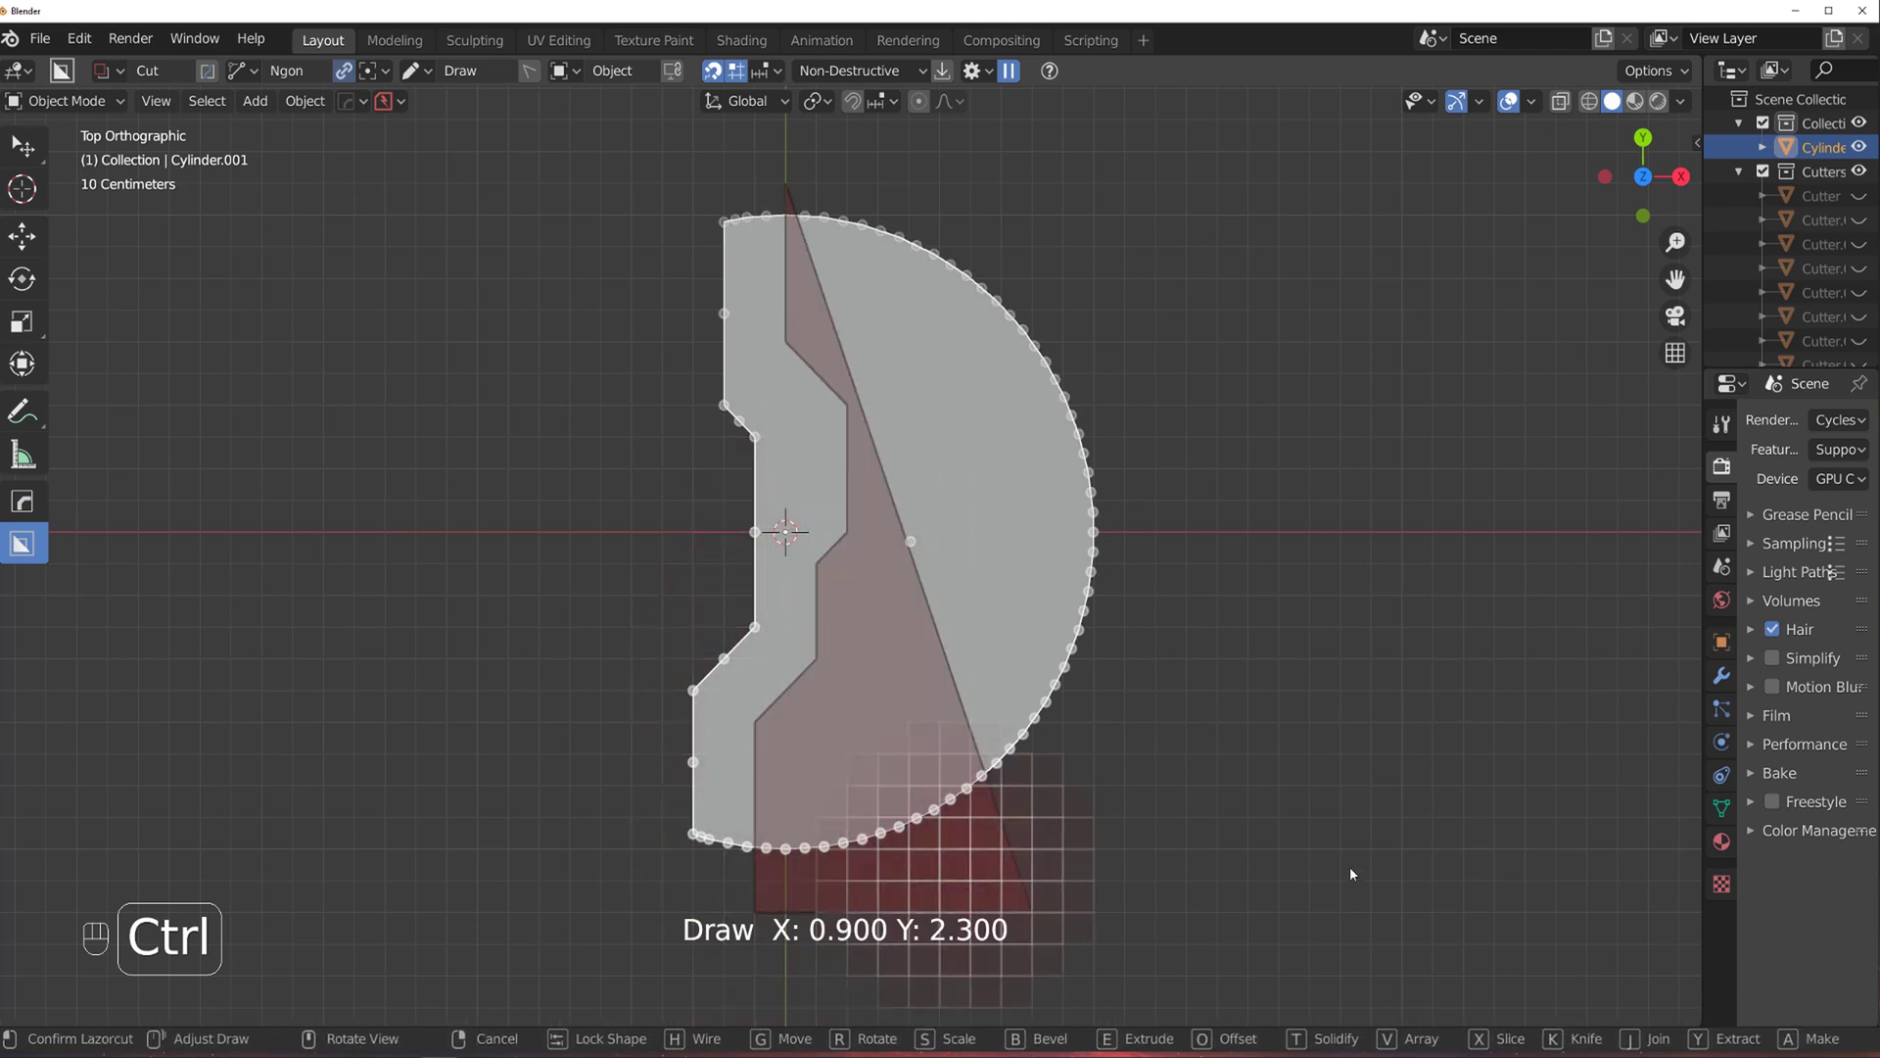
ctrl+click(1356, 867)
click(1279, 274)
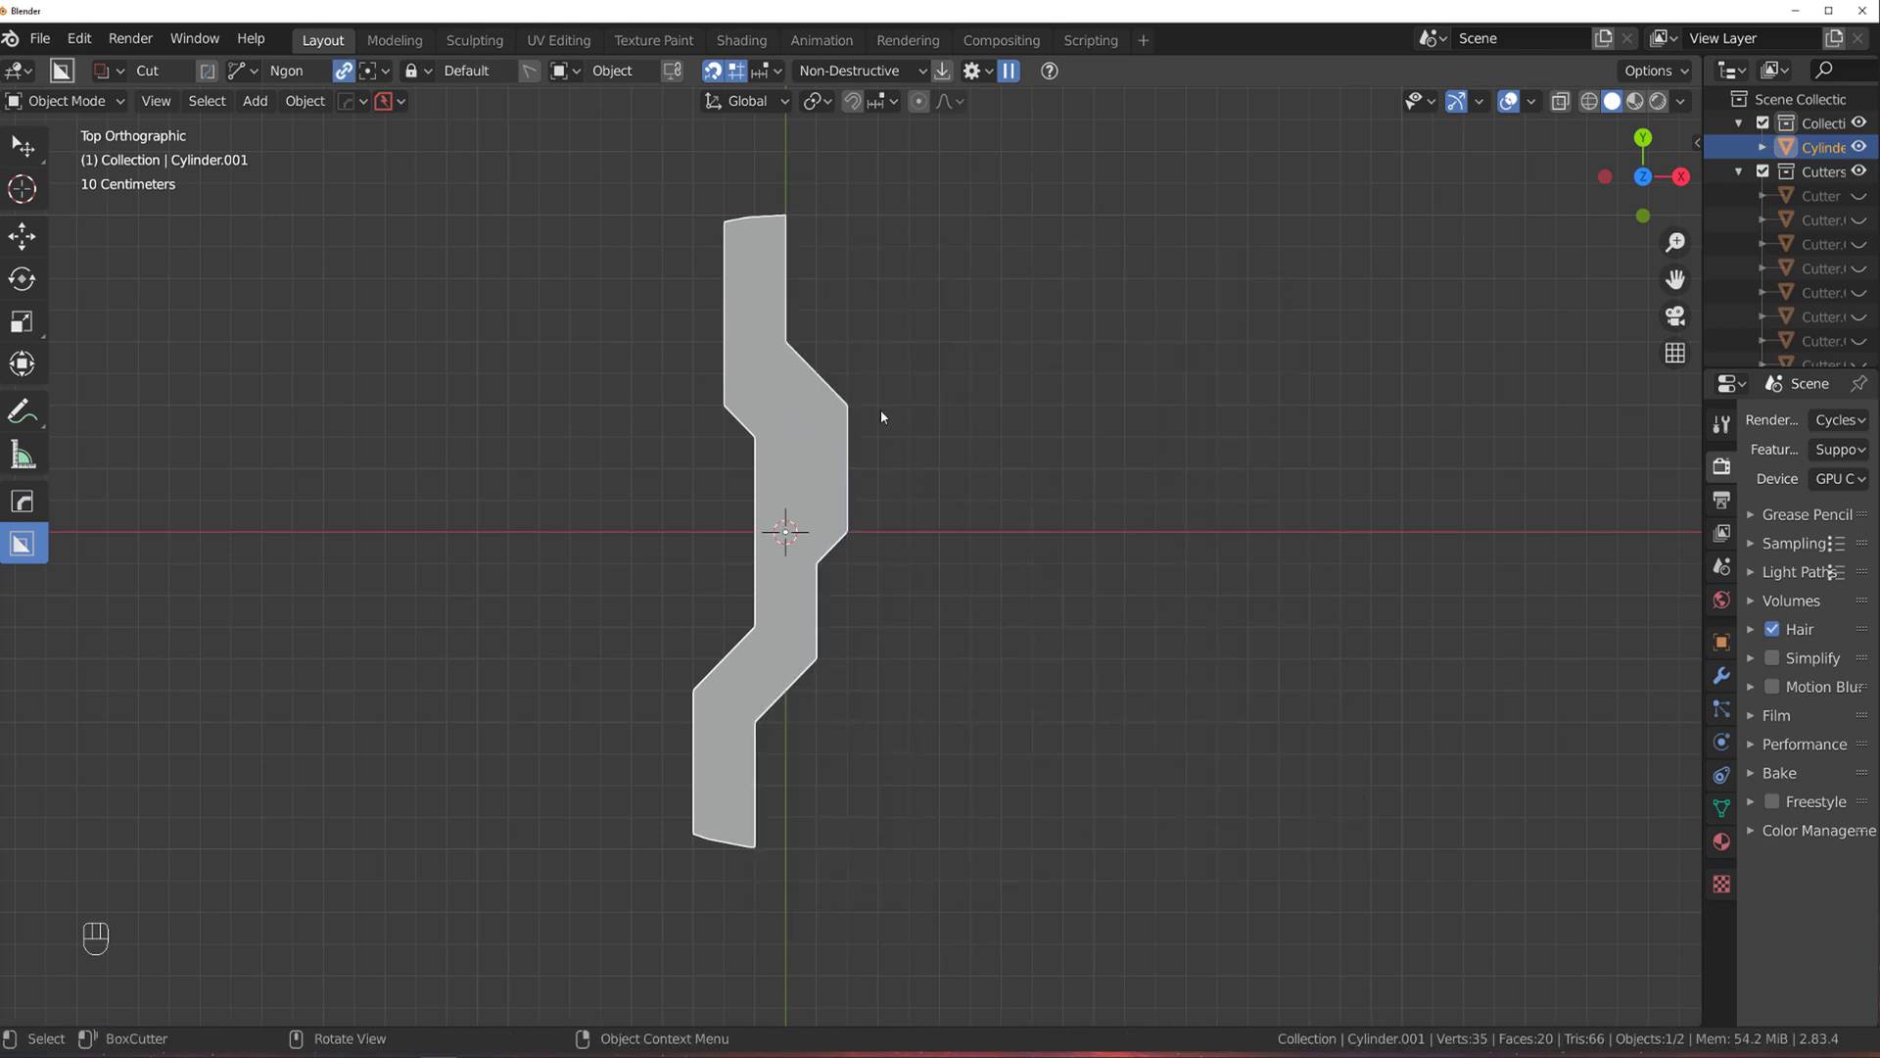
key(ctrl+z)
key(ctrl+z)
key(ctrl+z)
key(ctrl+z)
key(ctrl+z)
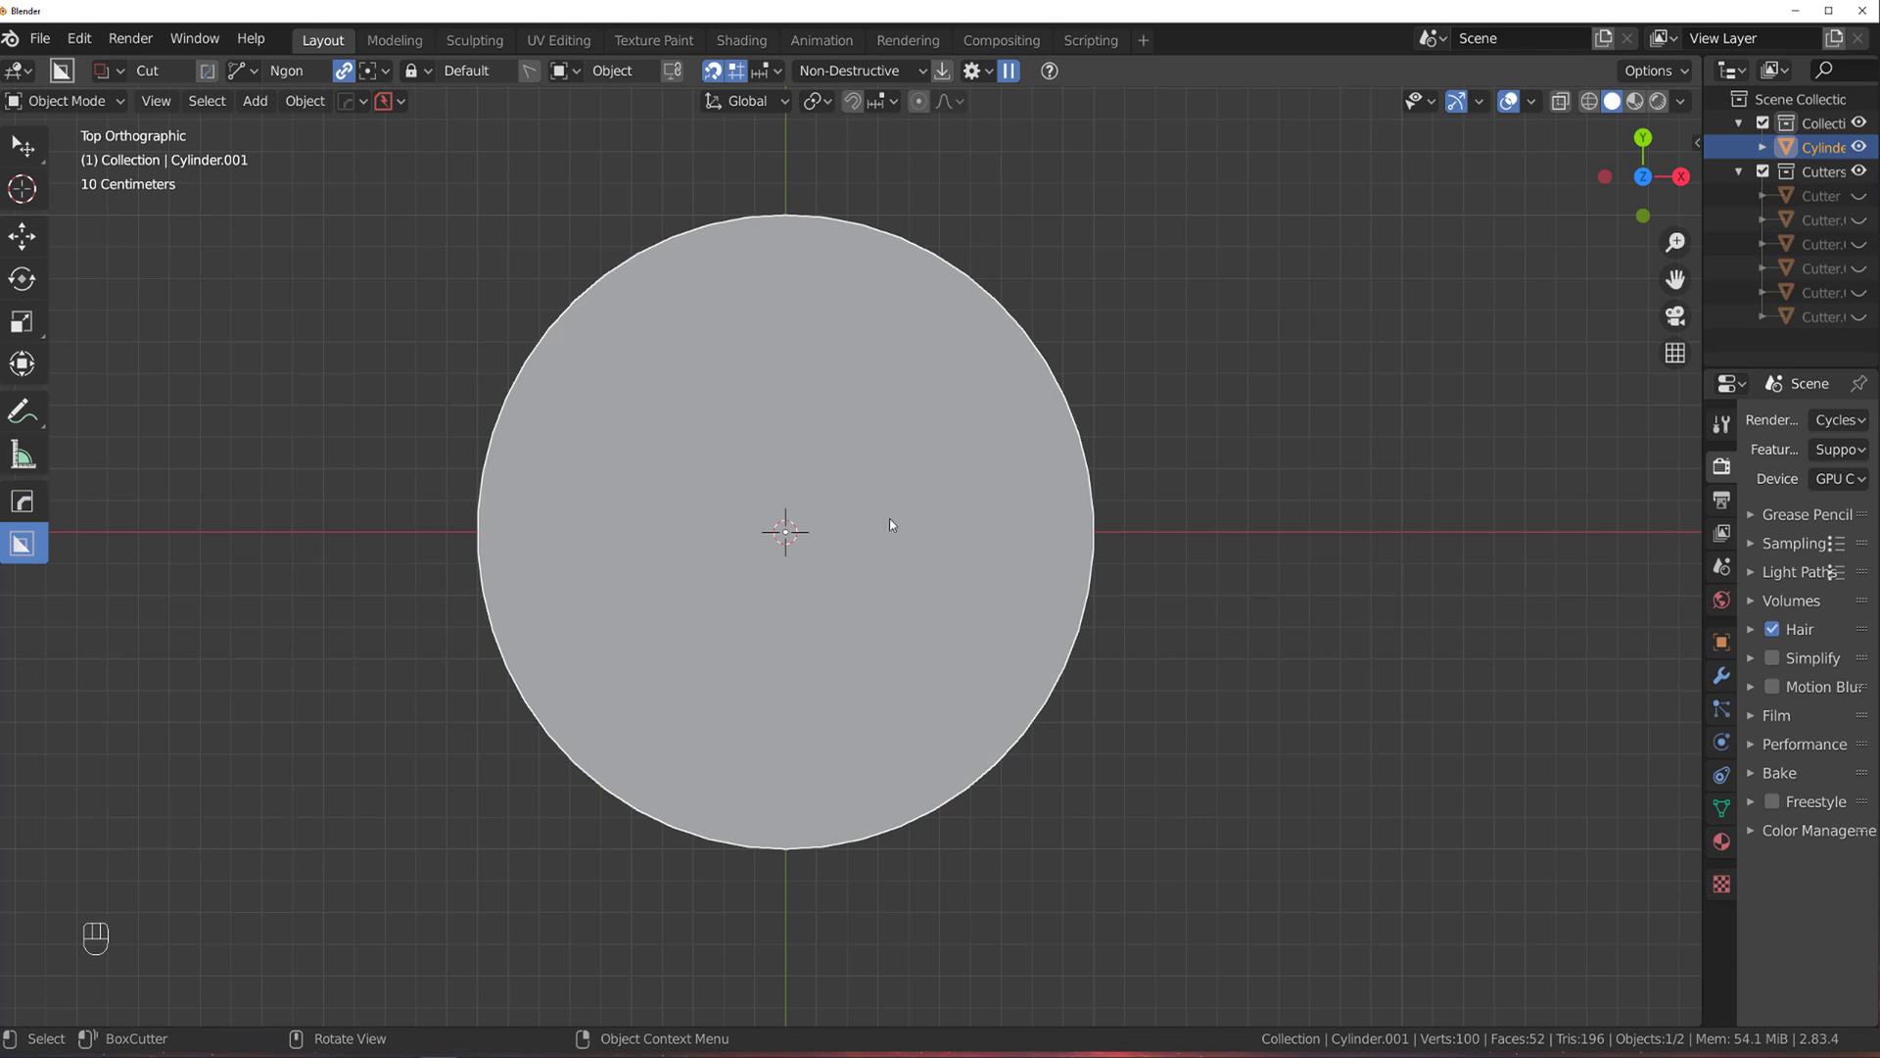
Set the cutter shape to Box with cuts oriented to the Object.
scroll(890, 525, down, 2)
key(d)
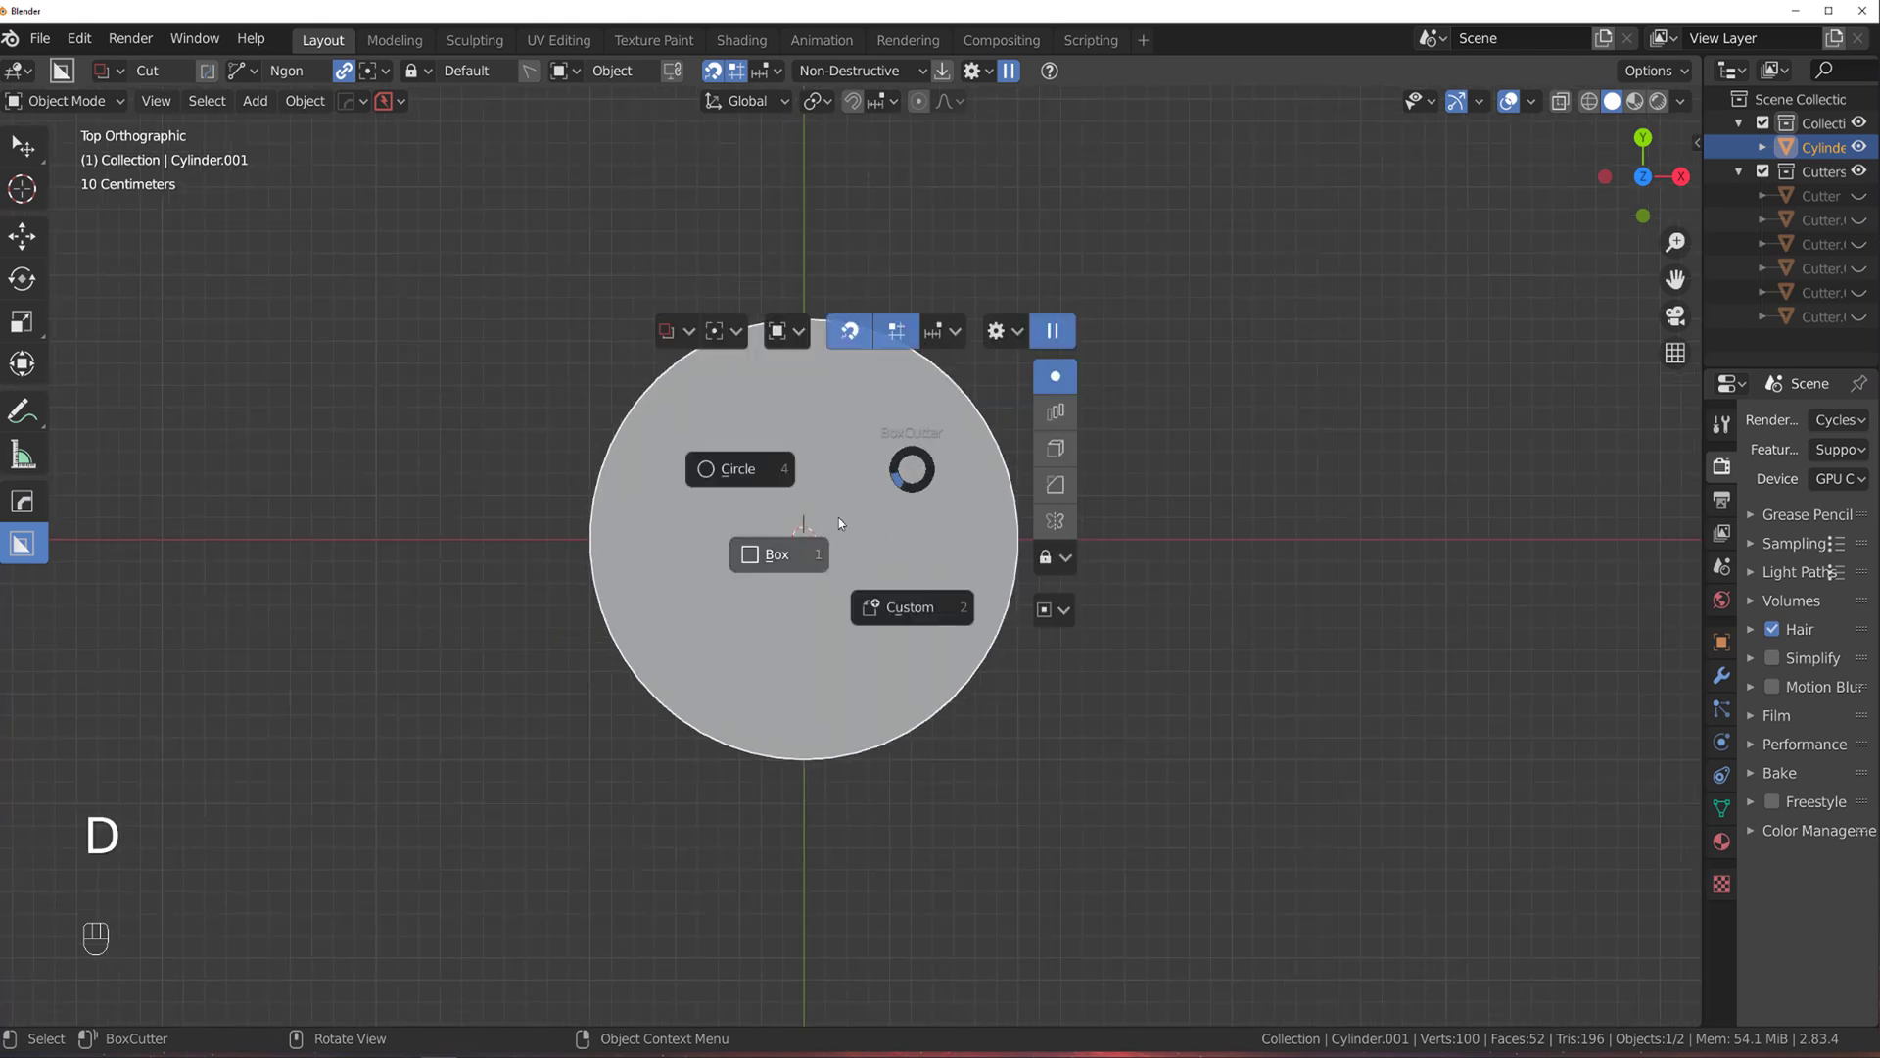
click(806, 497)
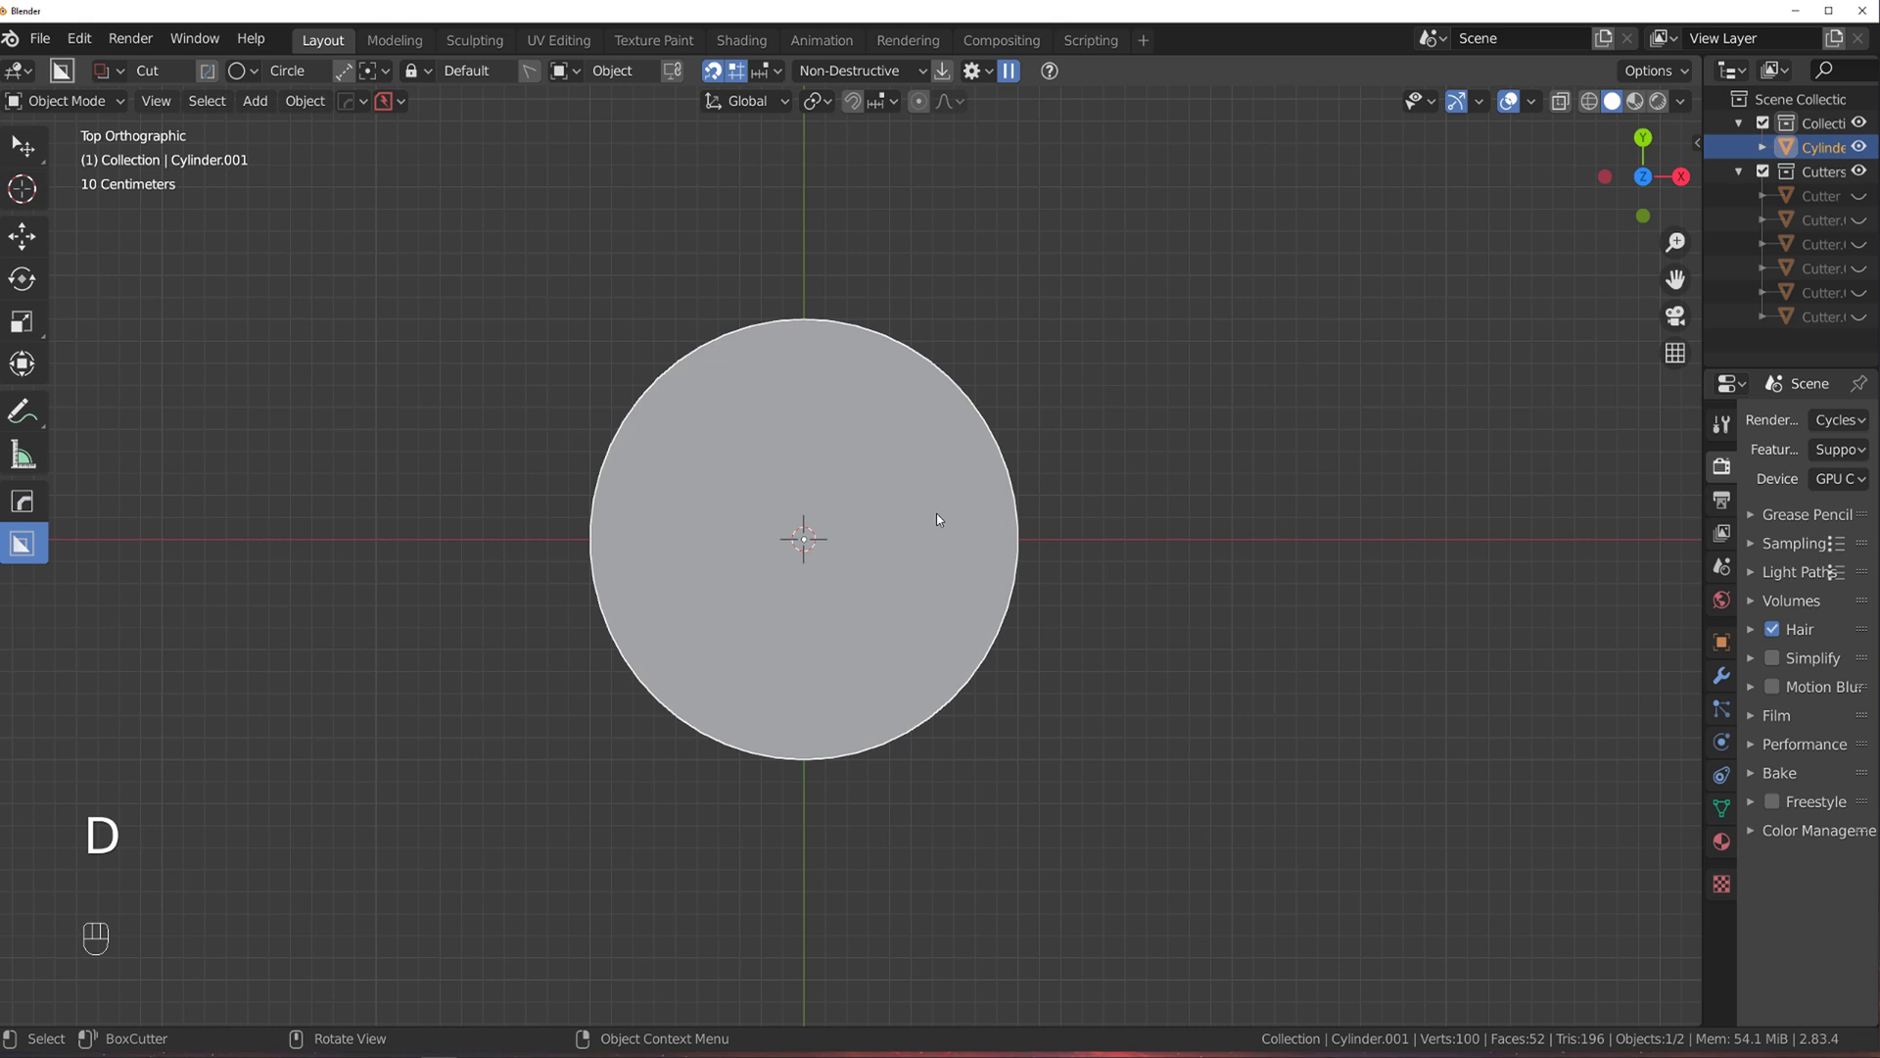
key(d)
click(801, 573)
scroll(913, 487, up, 1)
key(shift+v)
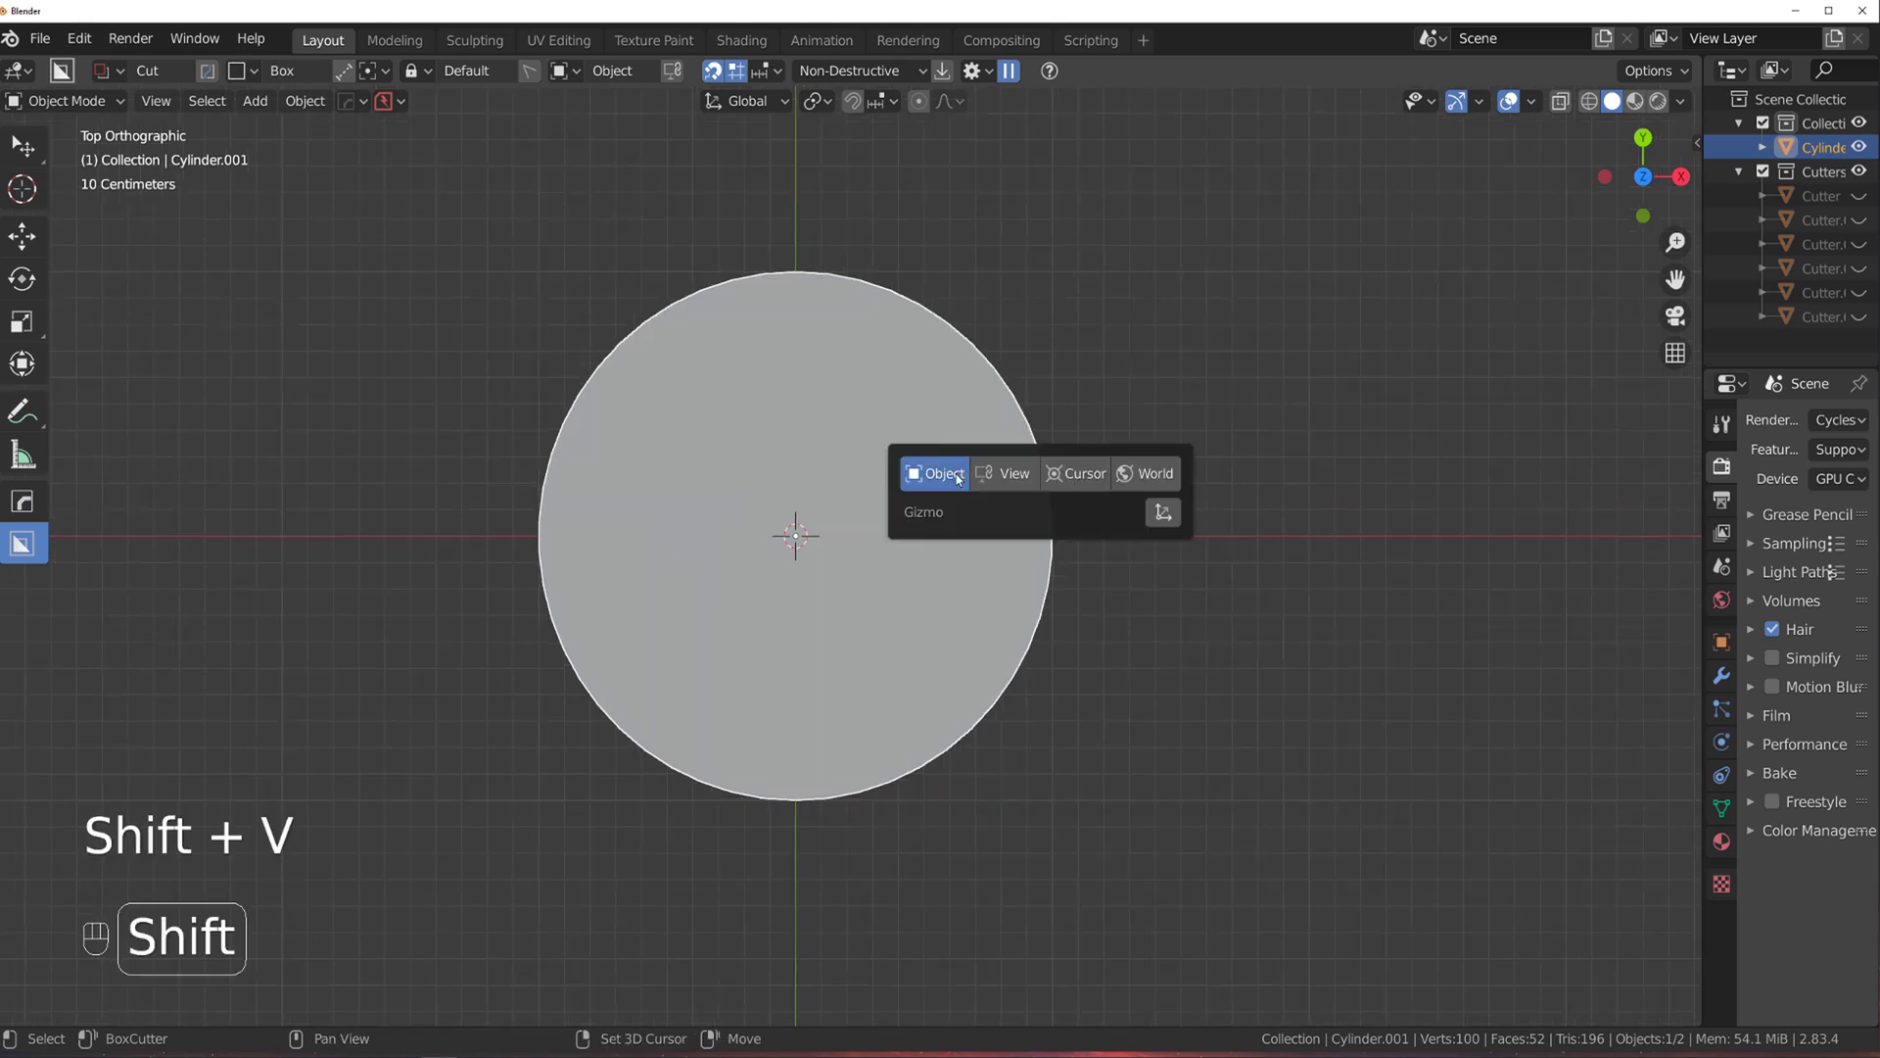
click(967, 475)
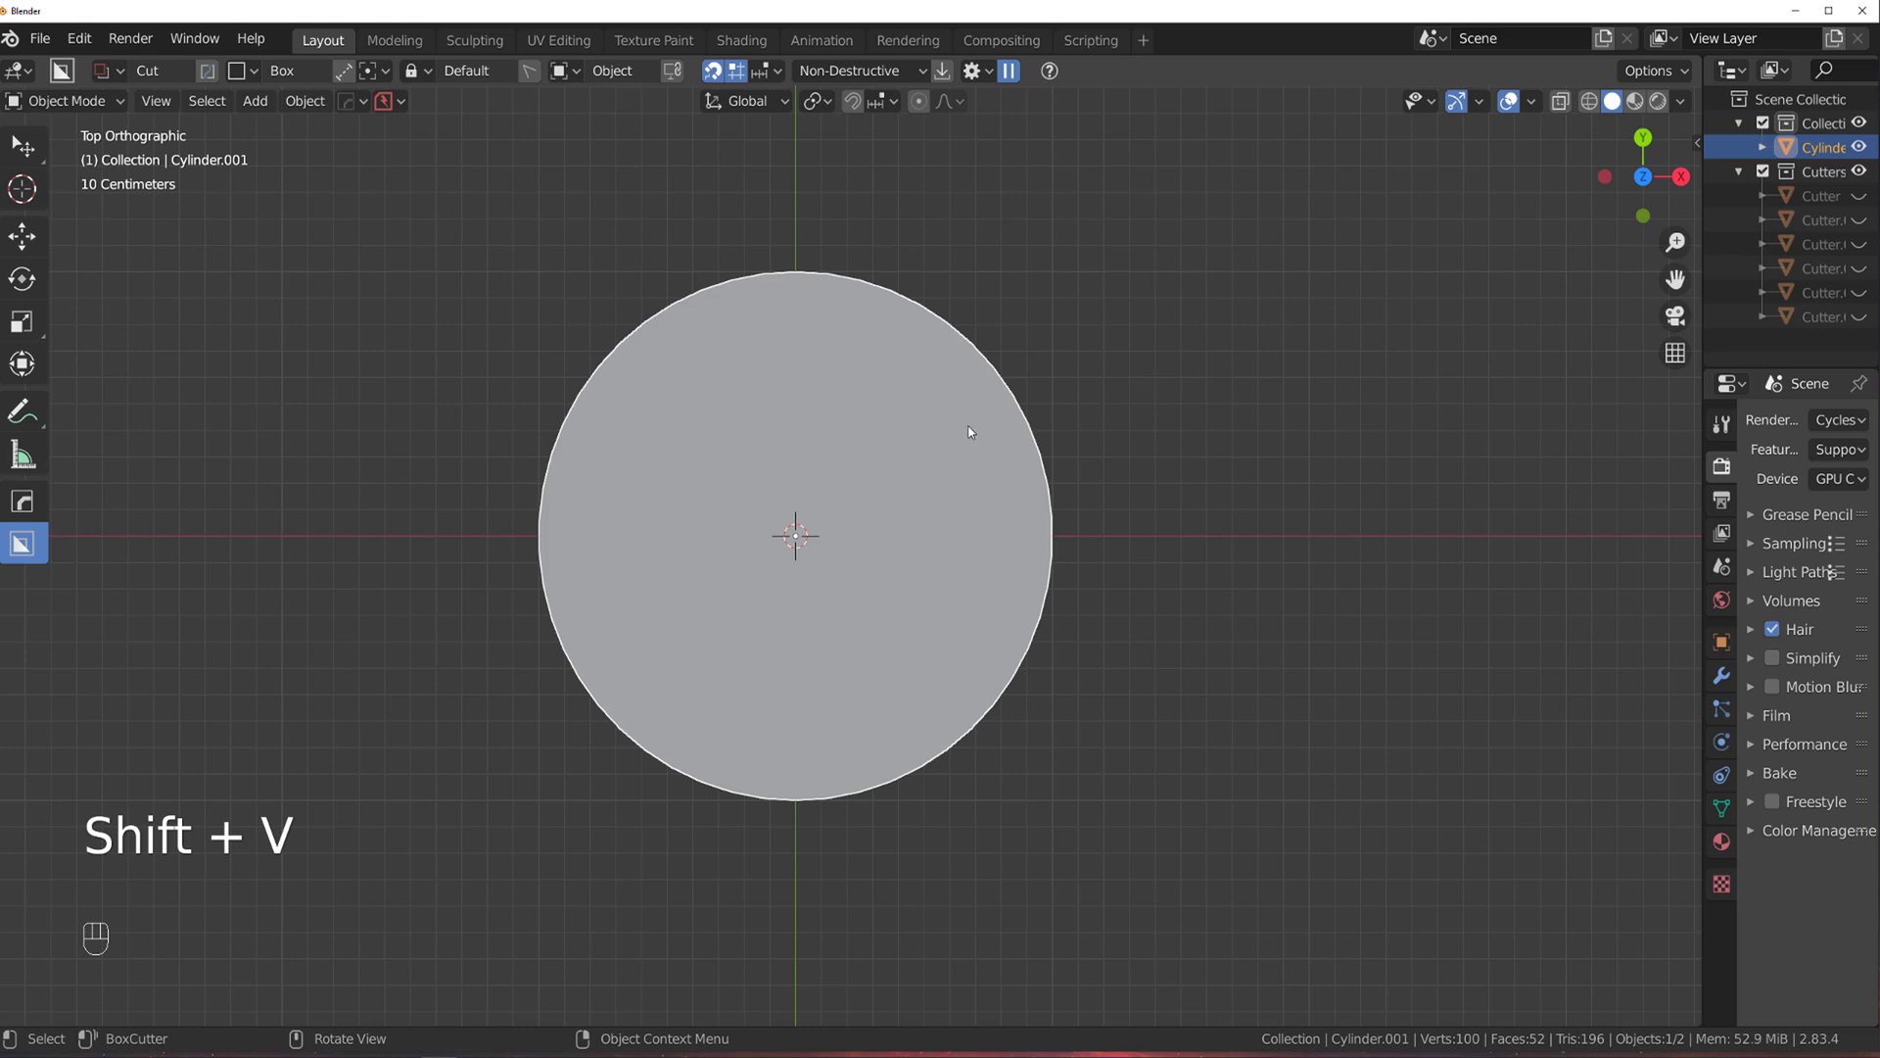
Cut a box from the circle's right side, undo it, and cancel a second box.
drag(860, 385, 1371, 667)
key(ctrl+z)
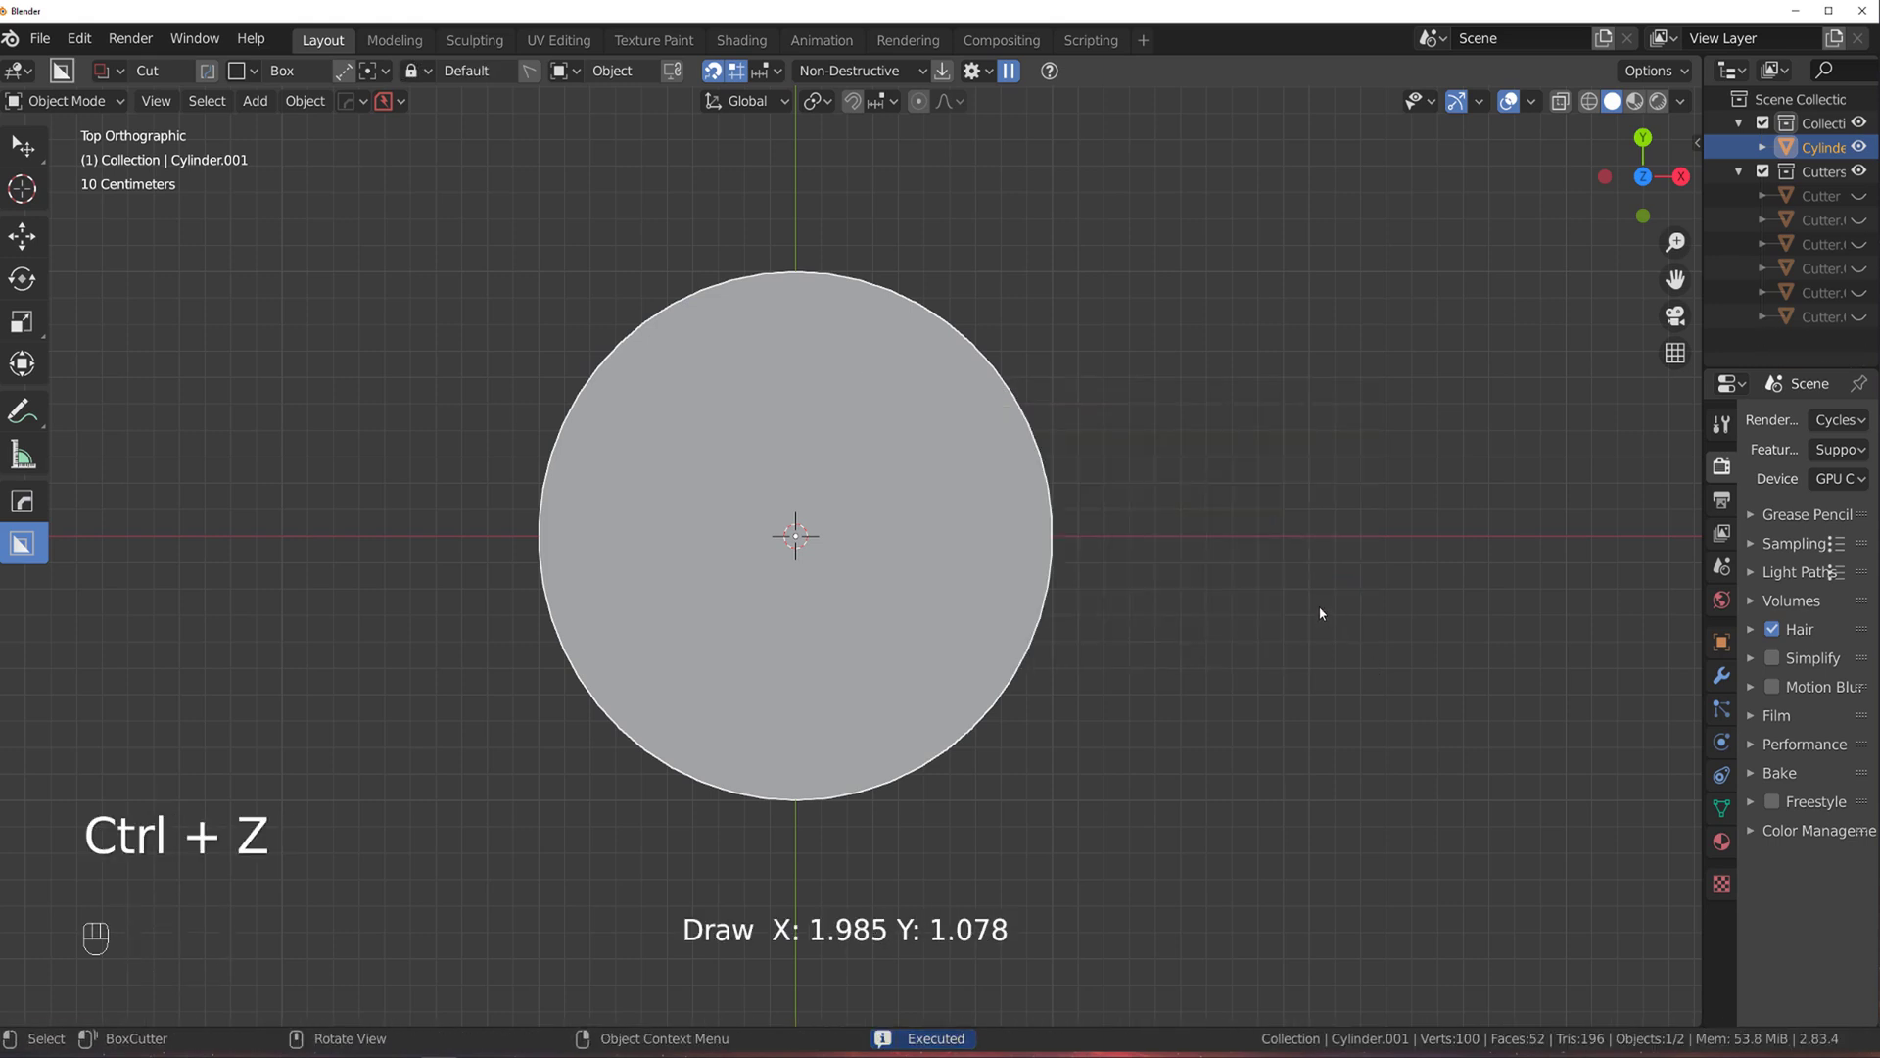
drag(1166, 296, 919, 567)
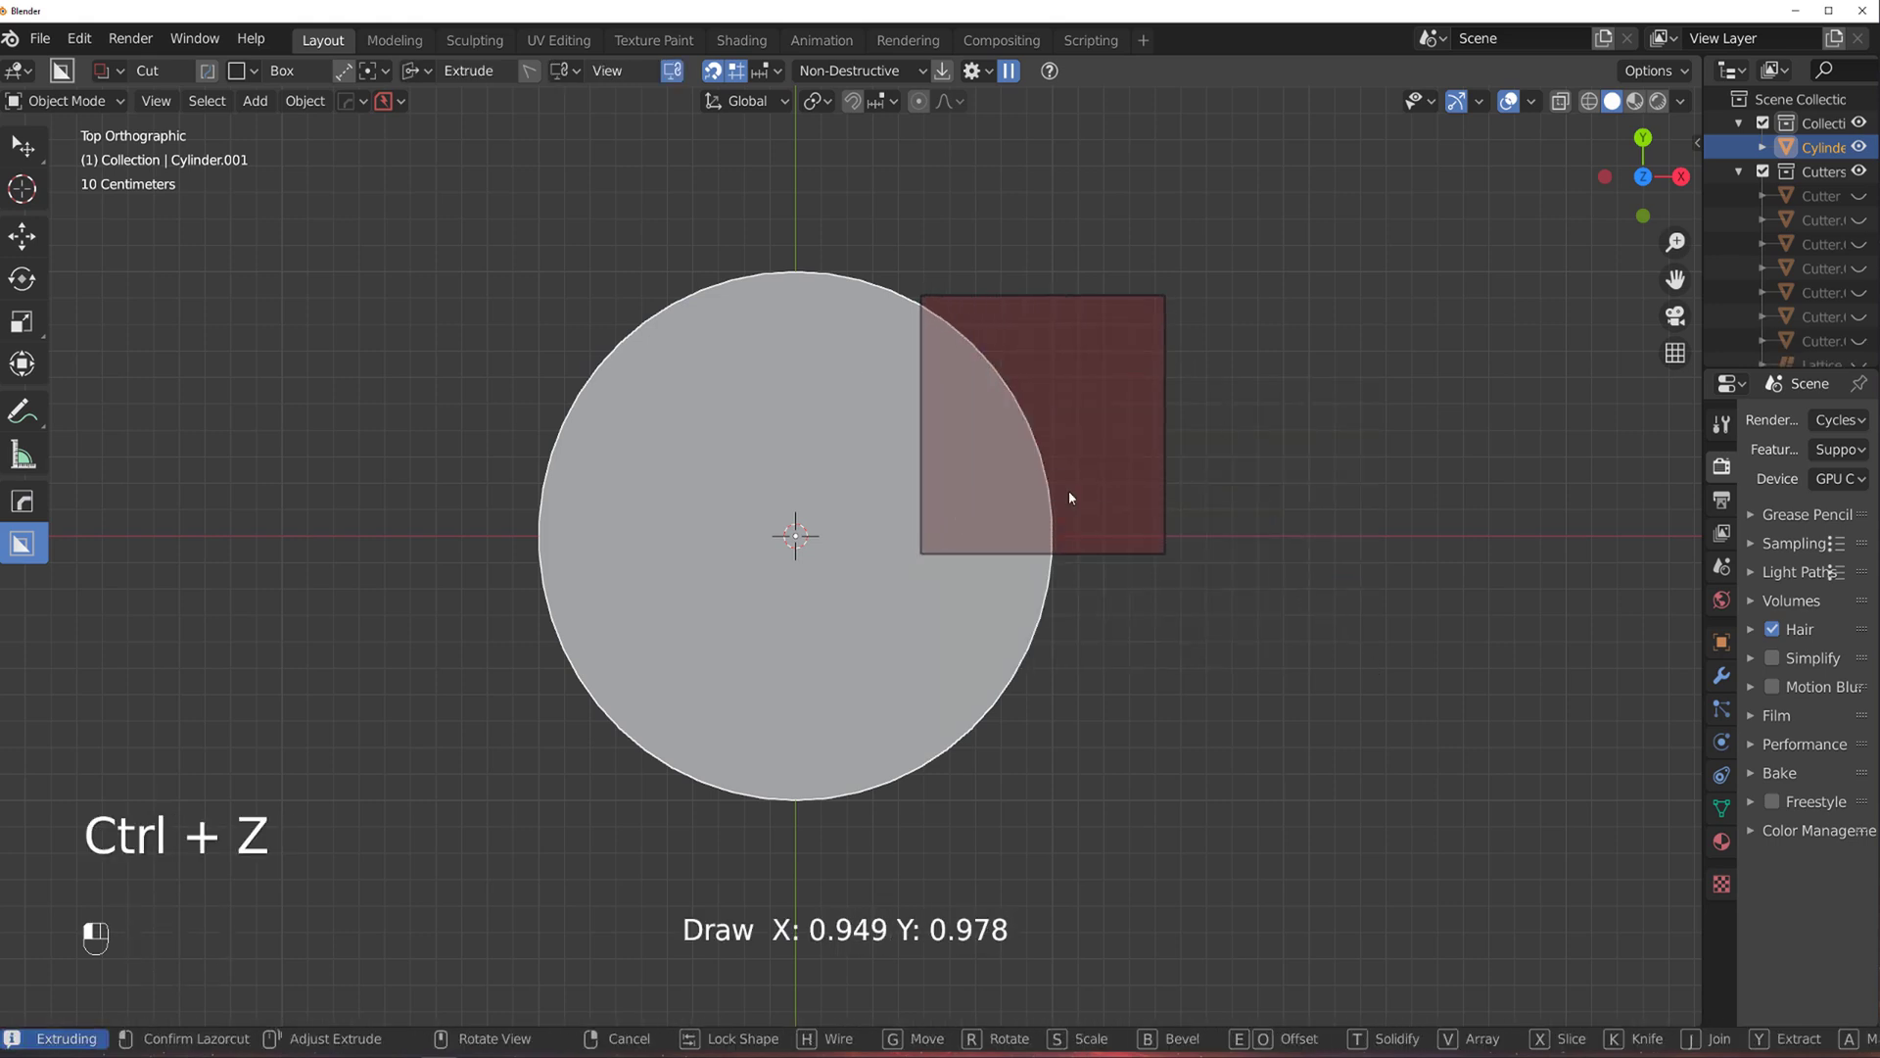
middle_drag(1067, 491, 1071, 663)
key(KP_5)
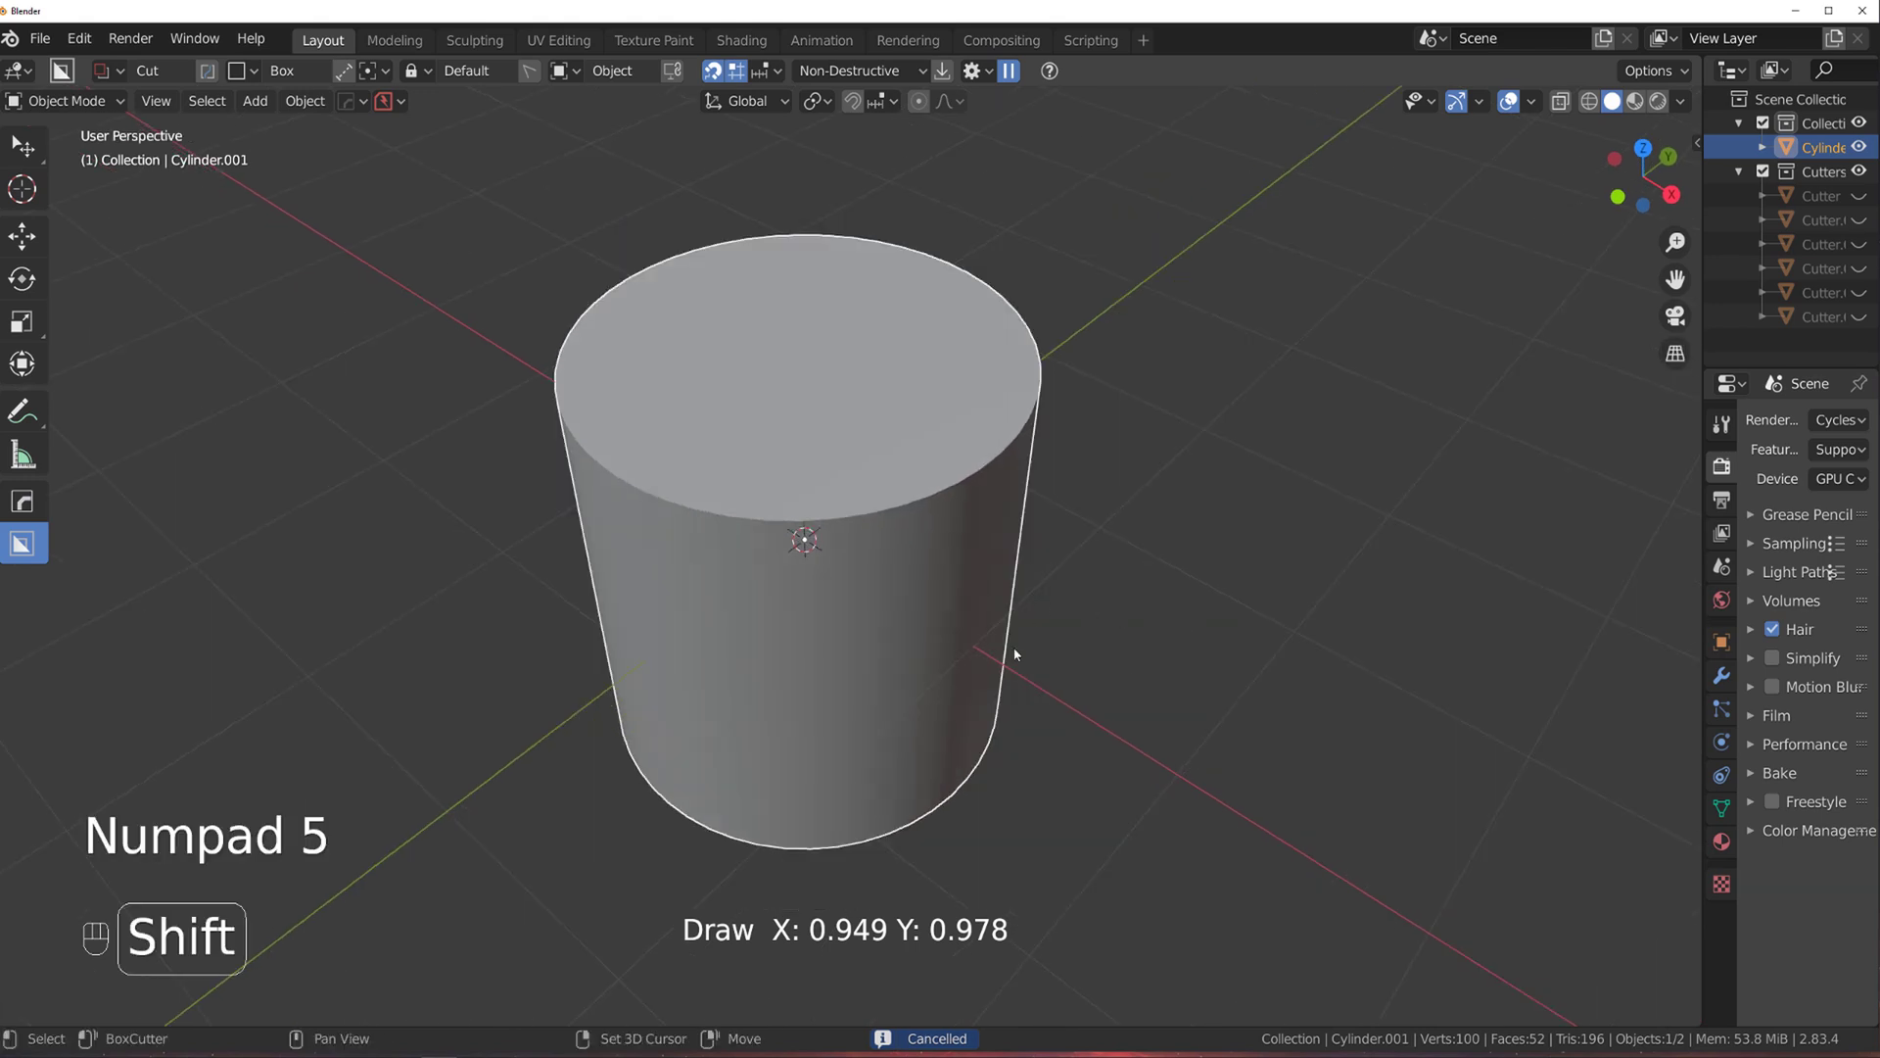
mouse_move(993, 413)
middle_down()
mouse_move(974, 525)
mouse_move(848, 465)
middle_up()
drag(848, 464, 1095, 667)
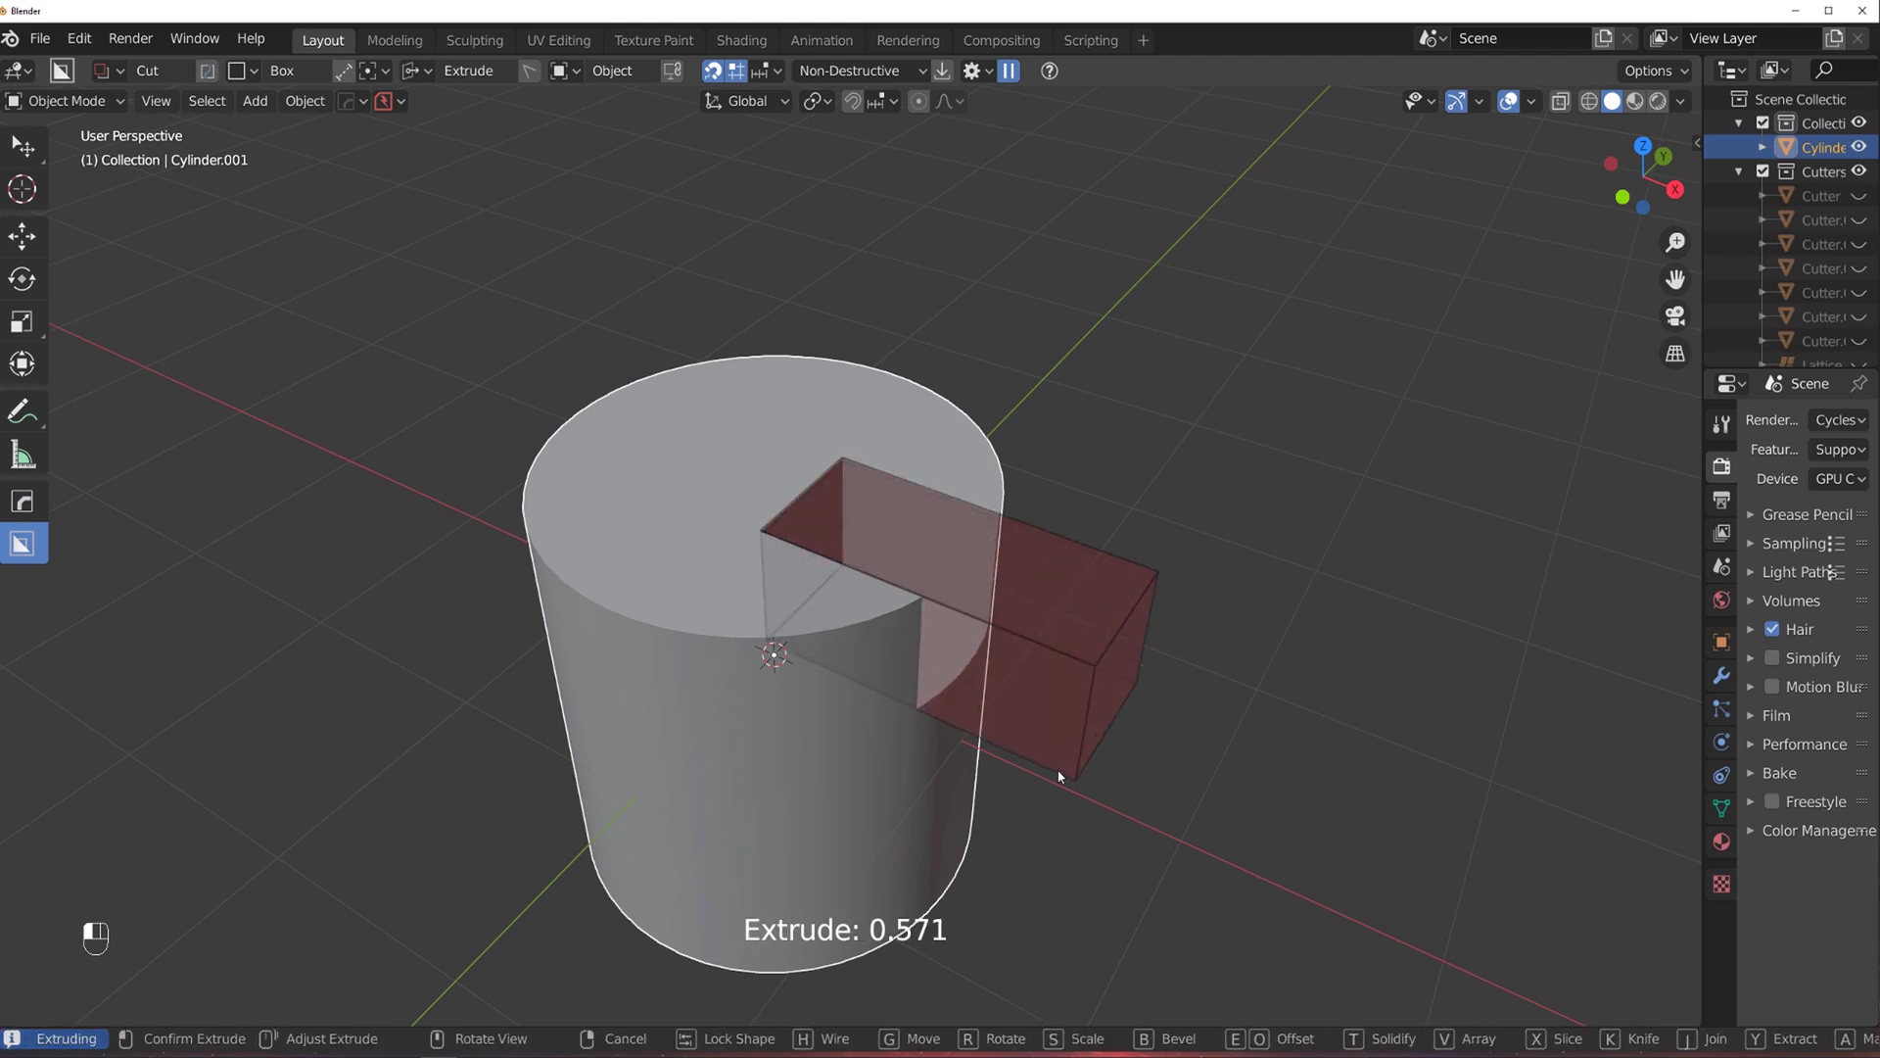
right_click(1056, 768)
drag(865, 443, 1025, 707)
drag(1066, 798, 1070, 796)
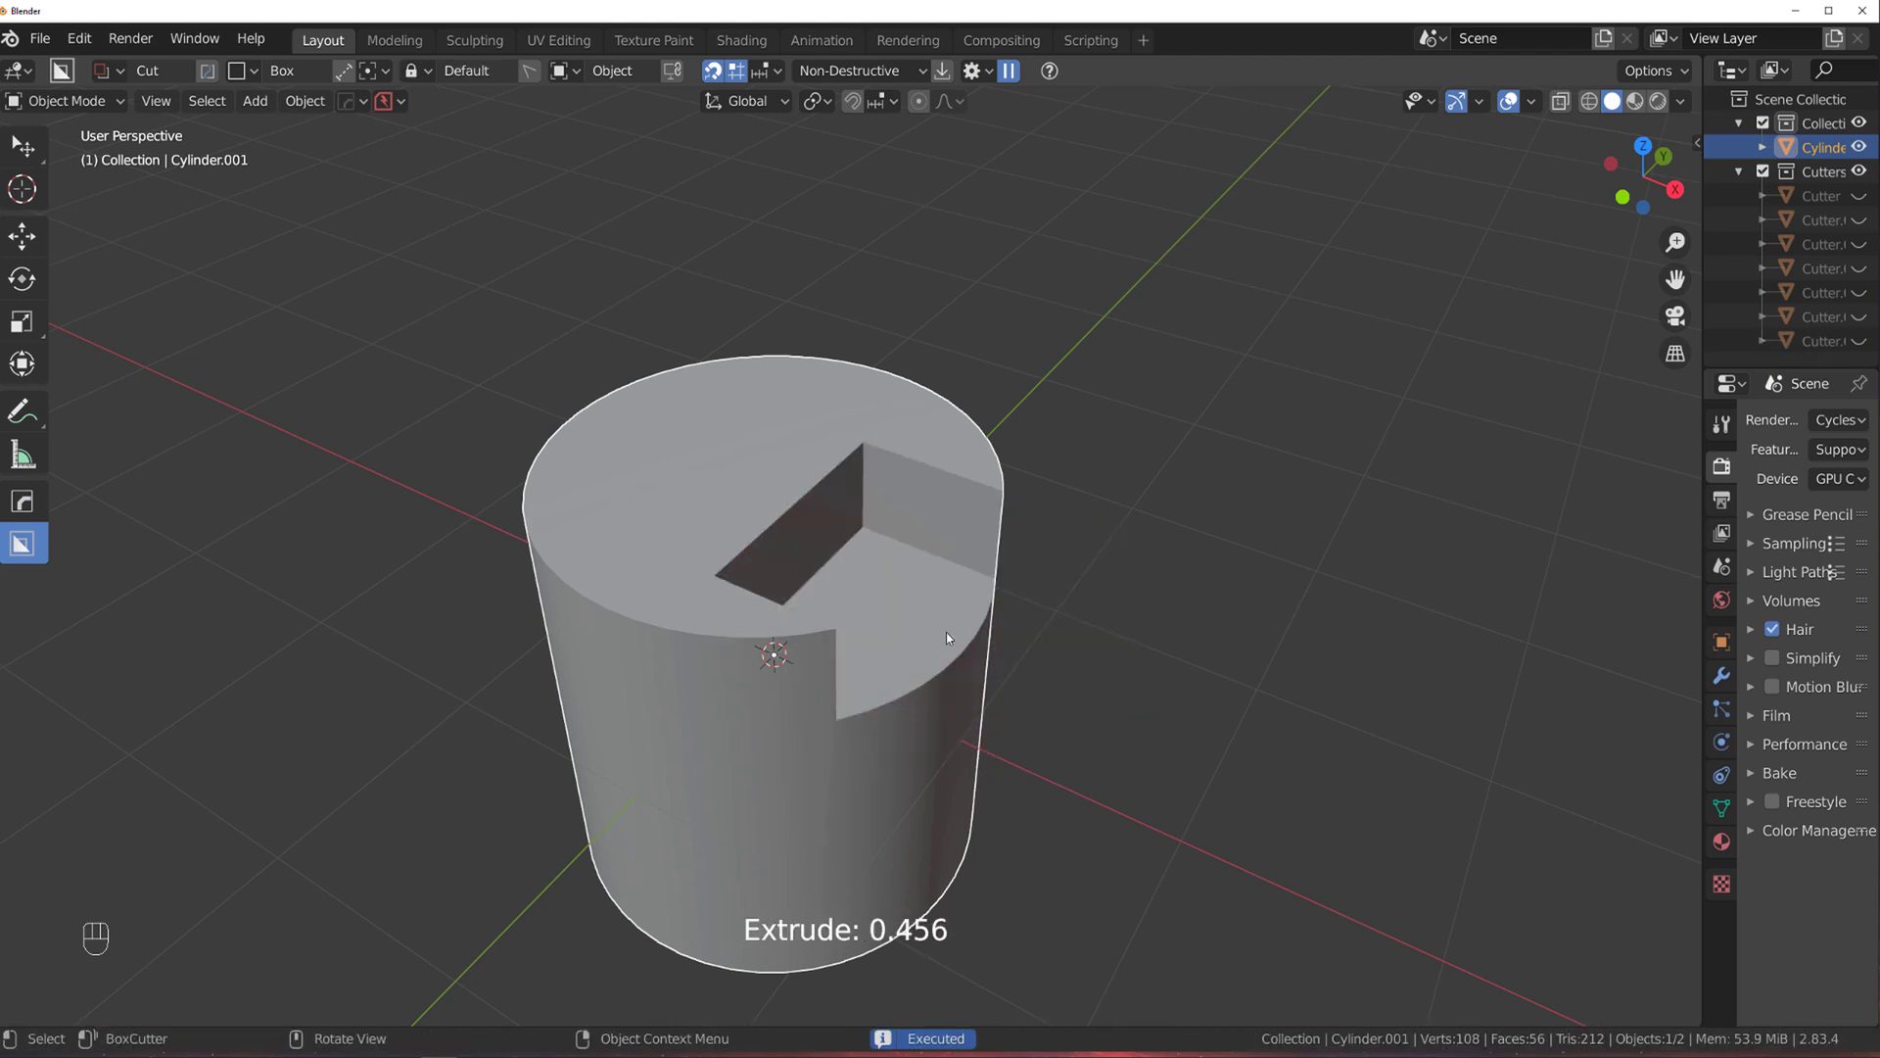
key(ctrl+z)
drag(848, 438, 997, 639)
right_click(997, 638)
drag(1114, 481, 800, 556)
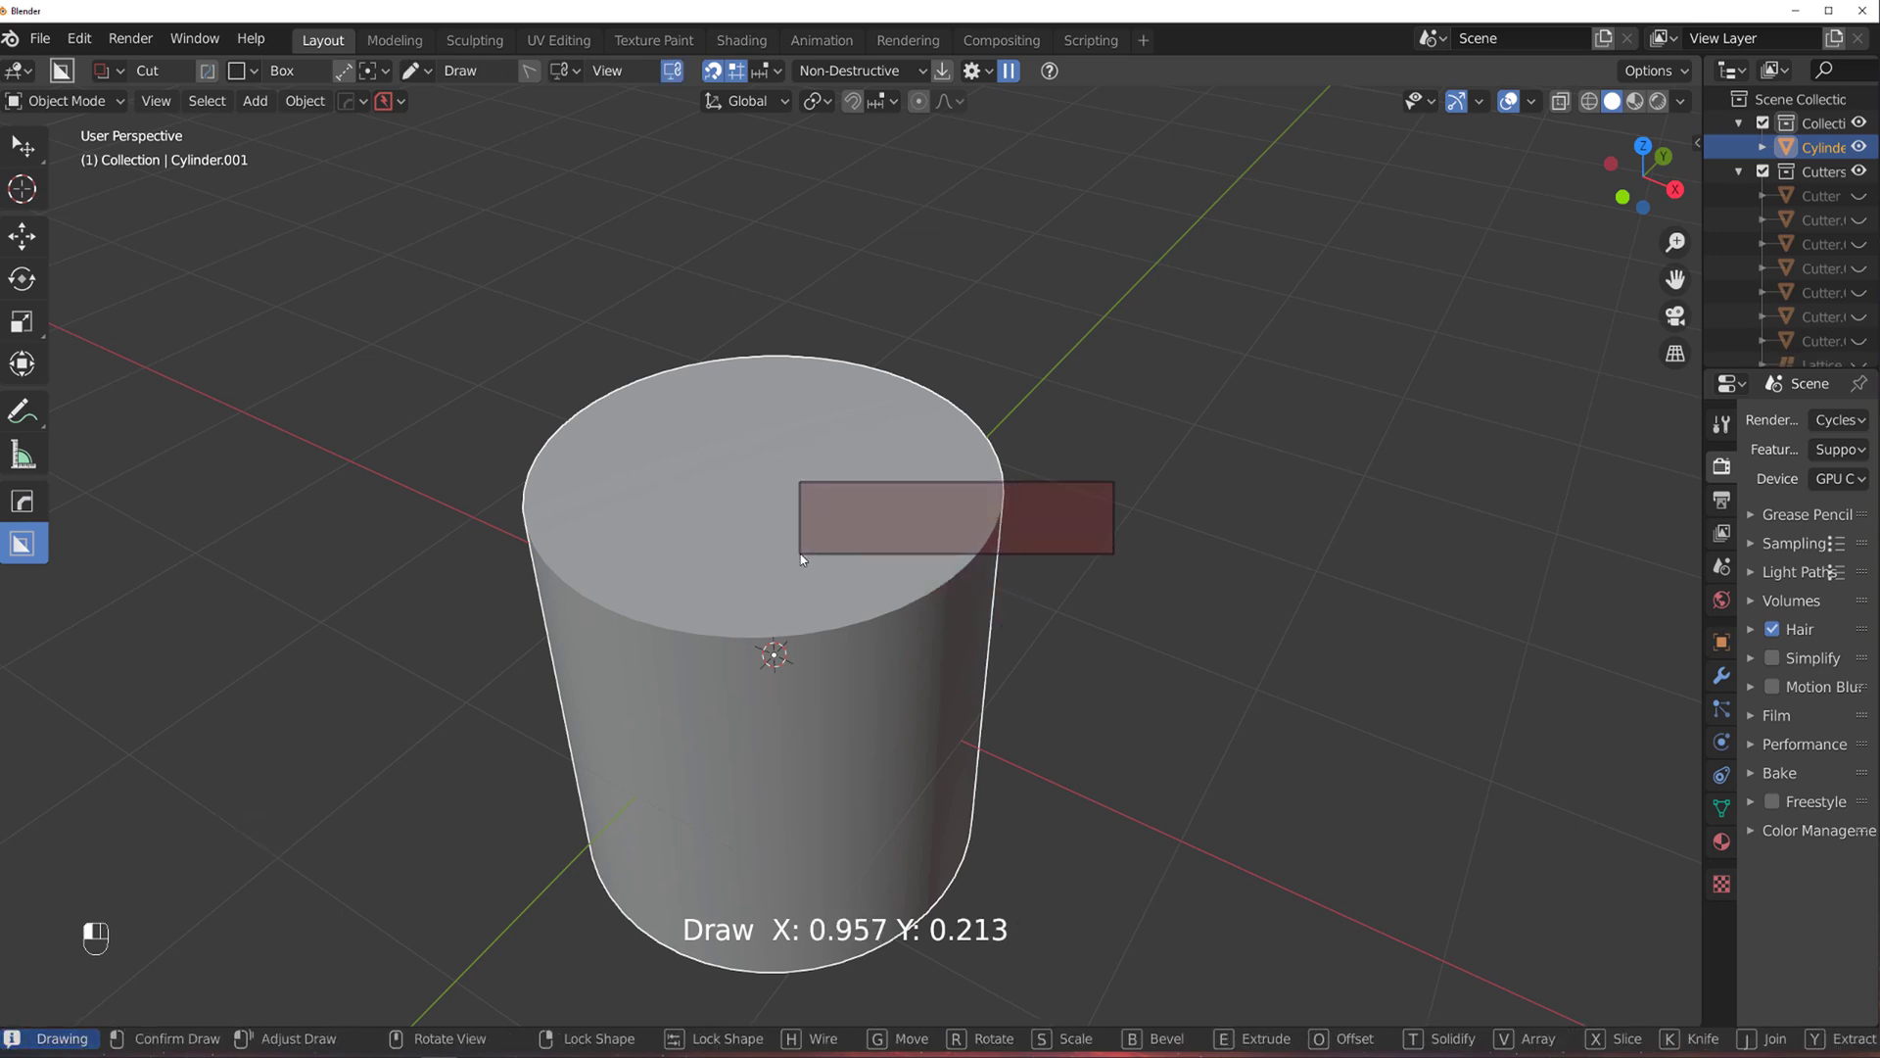
click(800, 556)
key(ctrl+z)
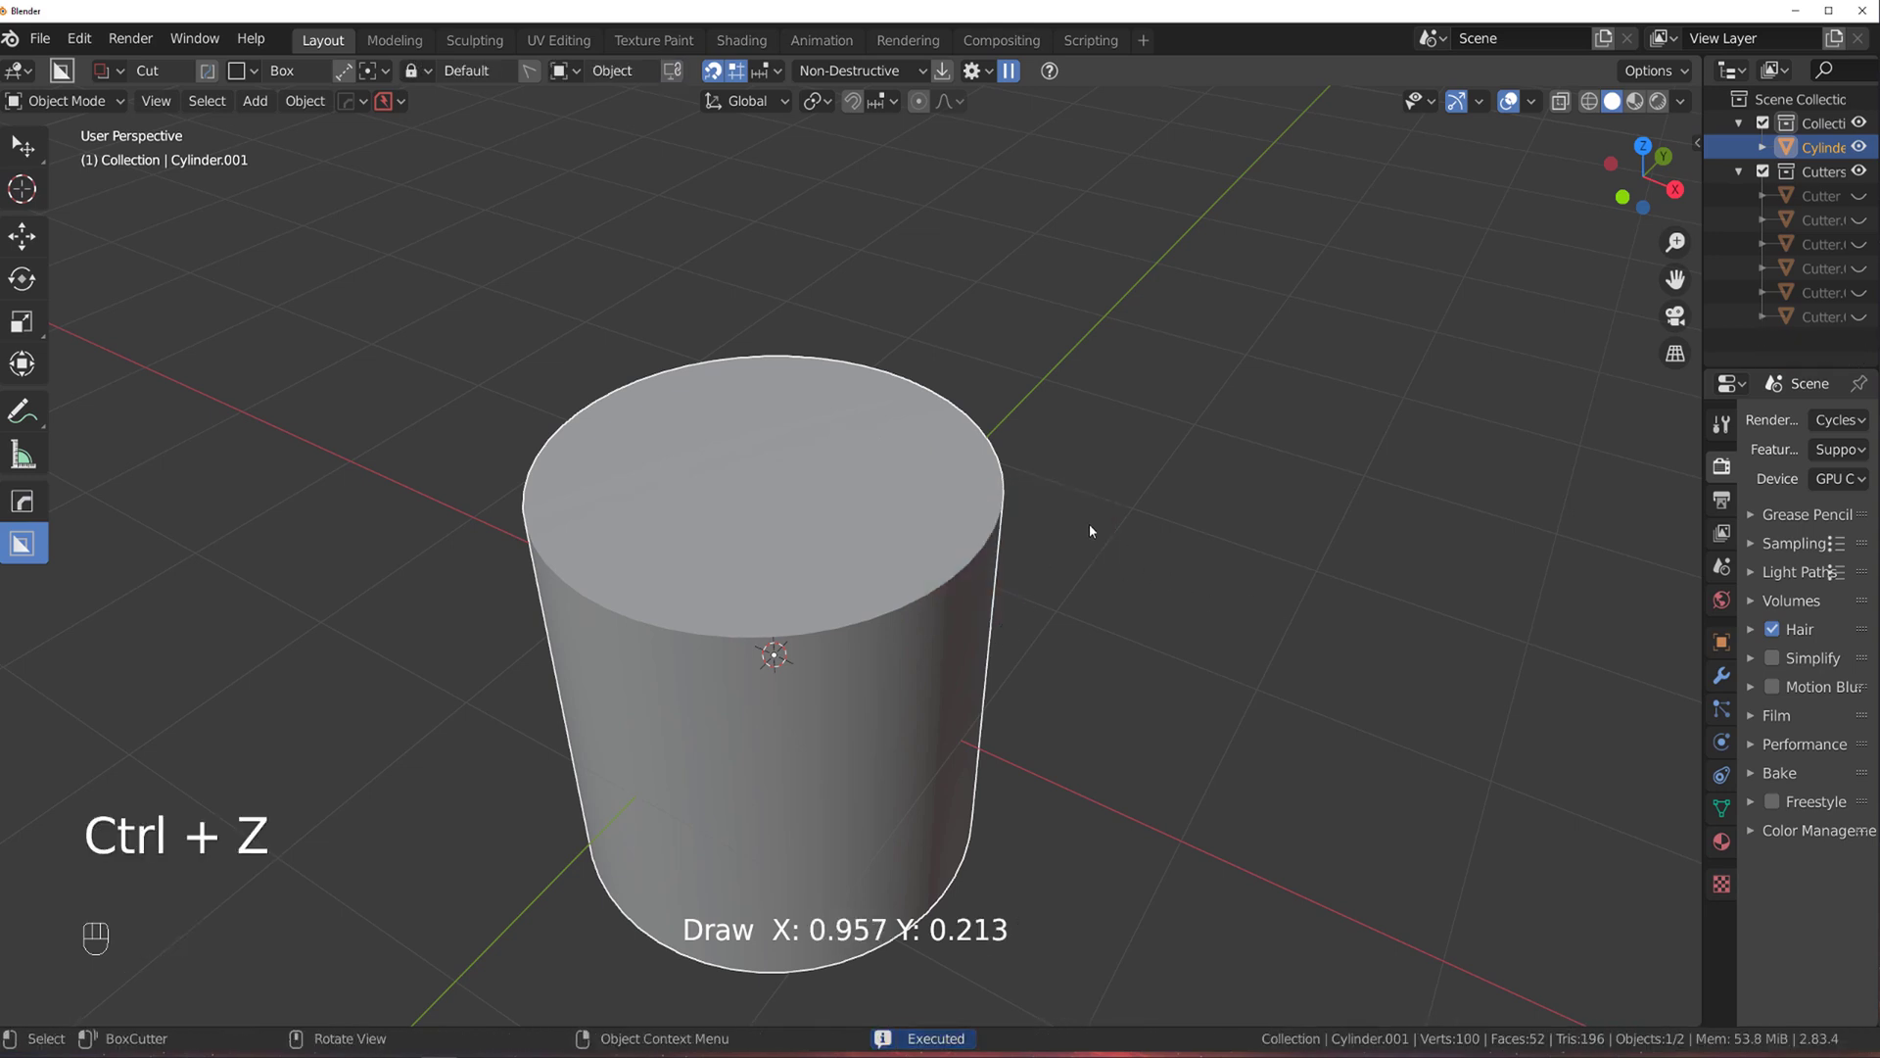
key(ctrl)
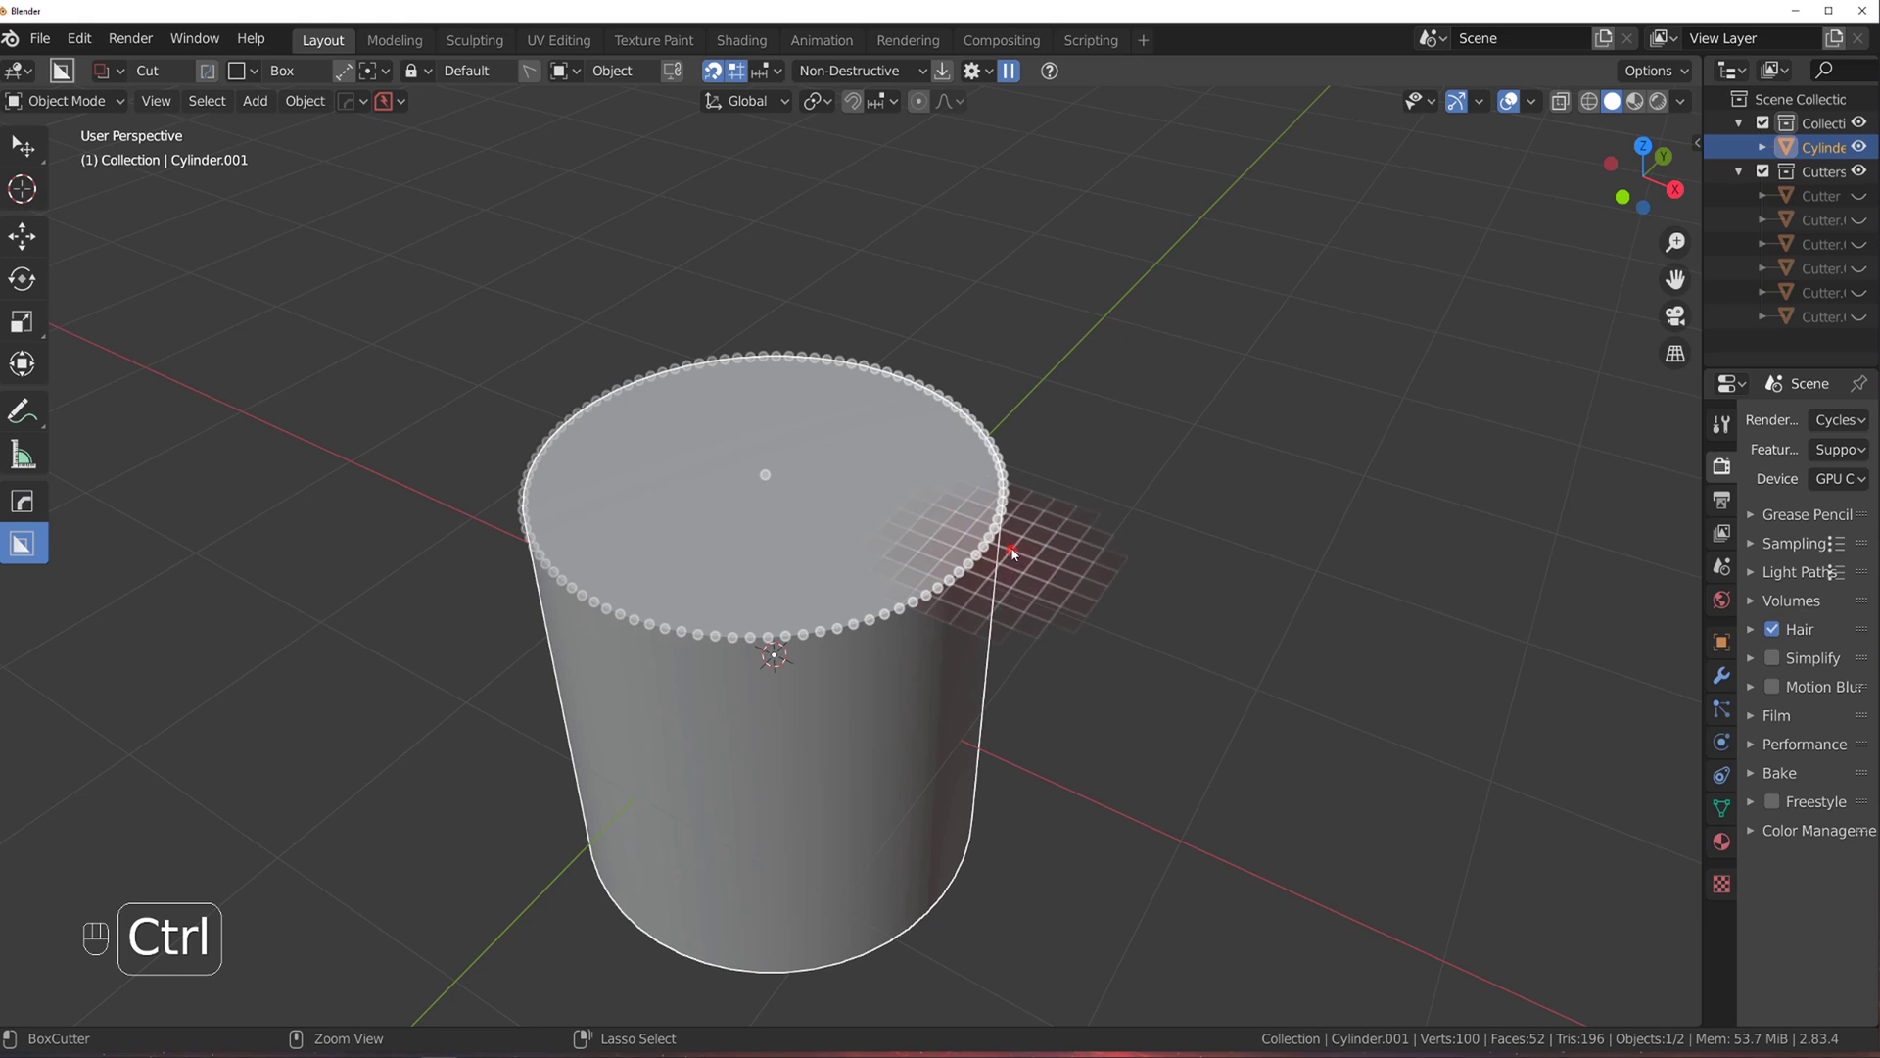
Draw a grid-snapped box from the cylinder's right edge and cancel it.
mouse_move(1012, 552)
ctrl+mouse_down()
mouse_move(897, 649)
mouse_move(644, 761)
ctrl+mouse_up()
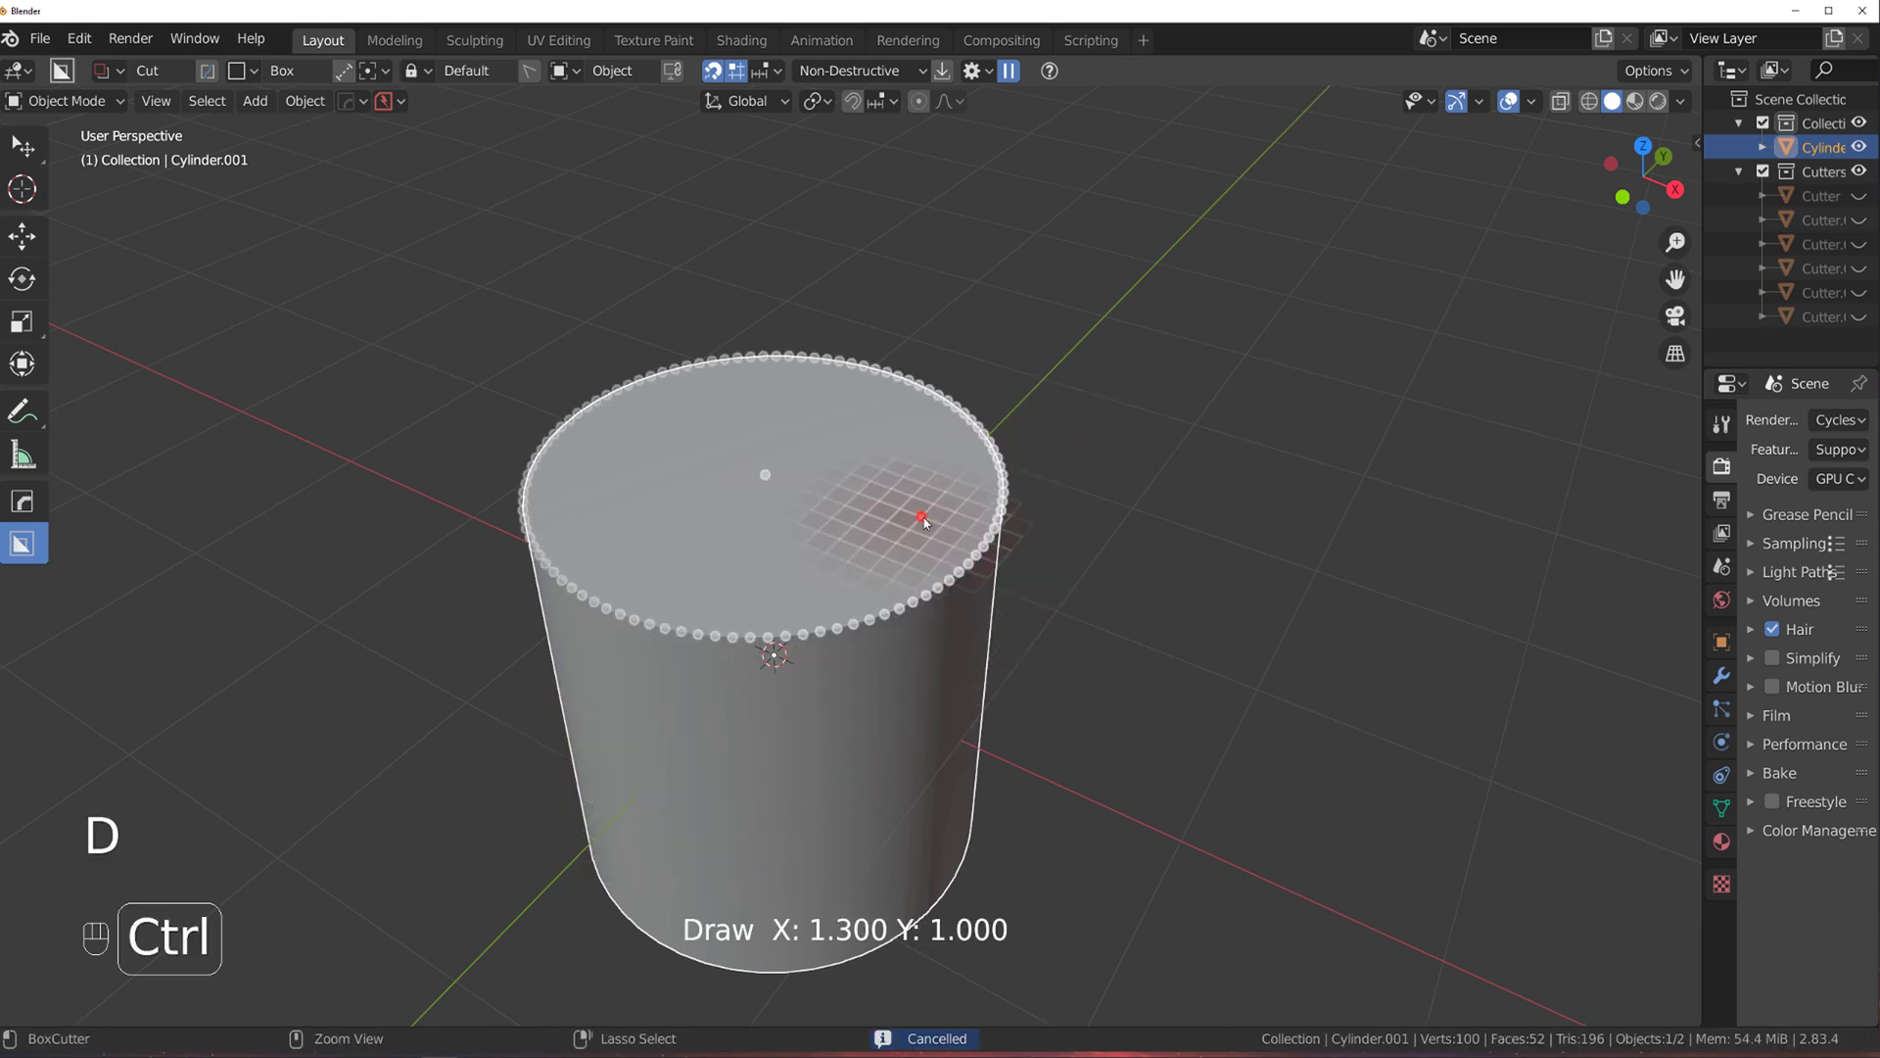
ctrl+drag(1006, 551, 886, 492)
right_click(933, 557)
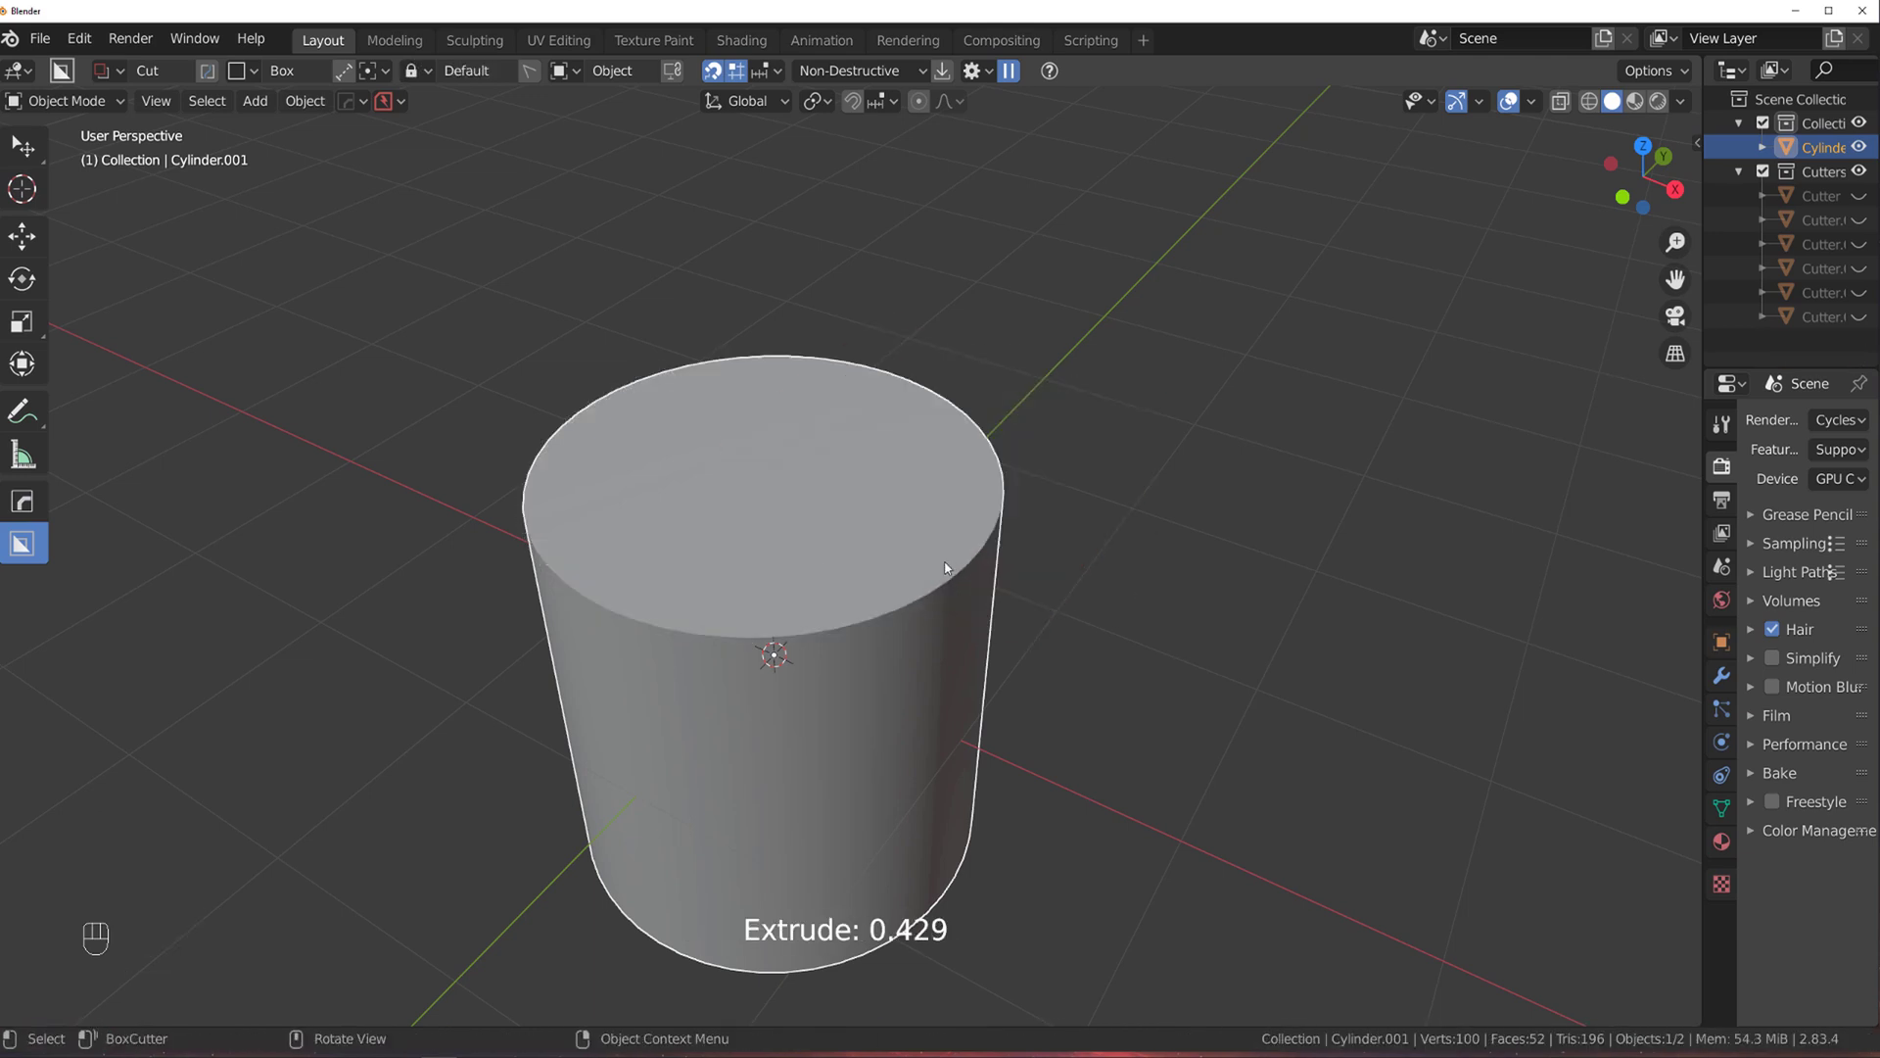
Cut a snapped box into the cylinder's side, then undo the cut.
key(ctrl)
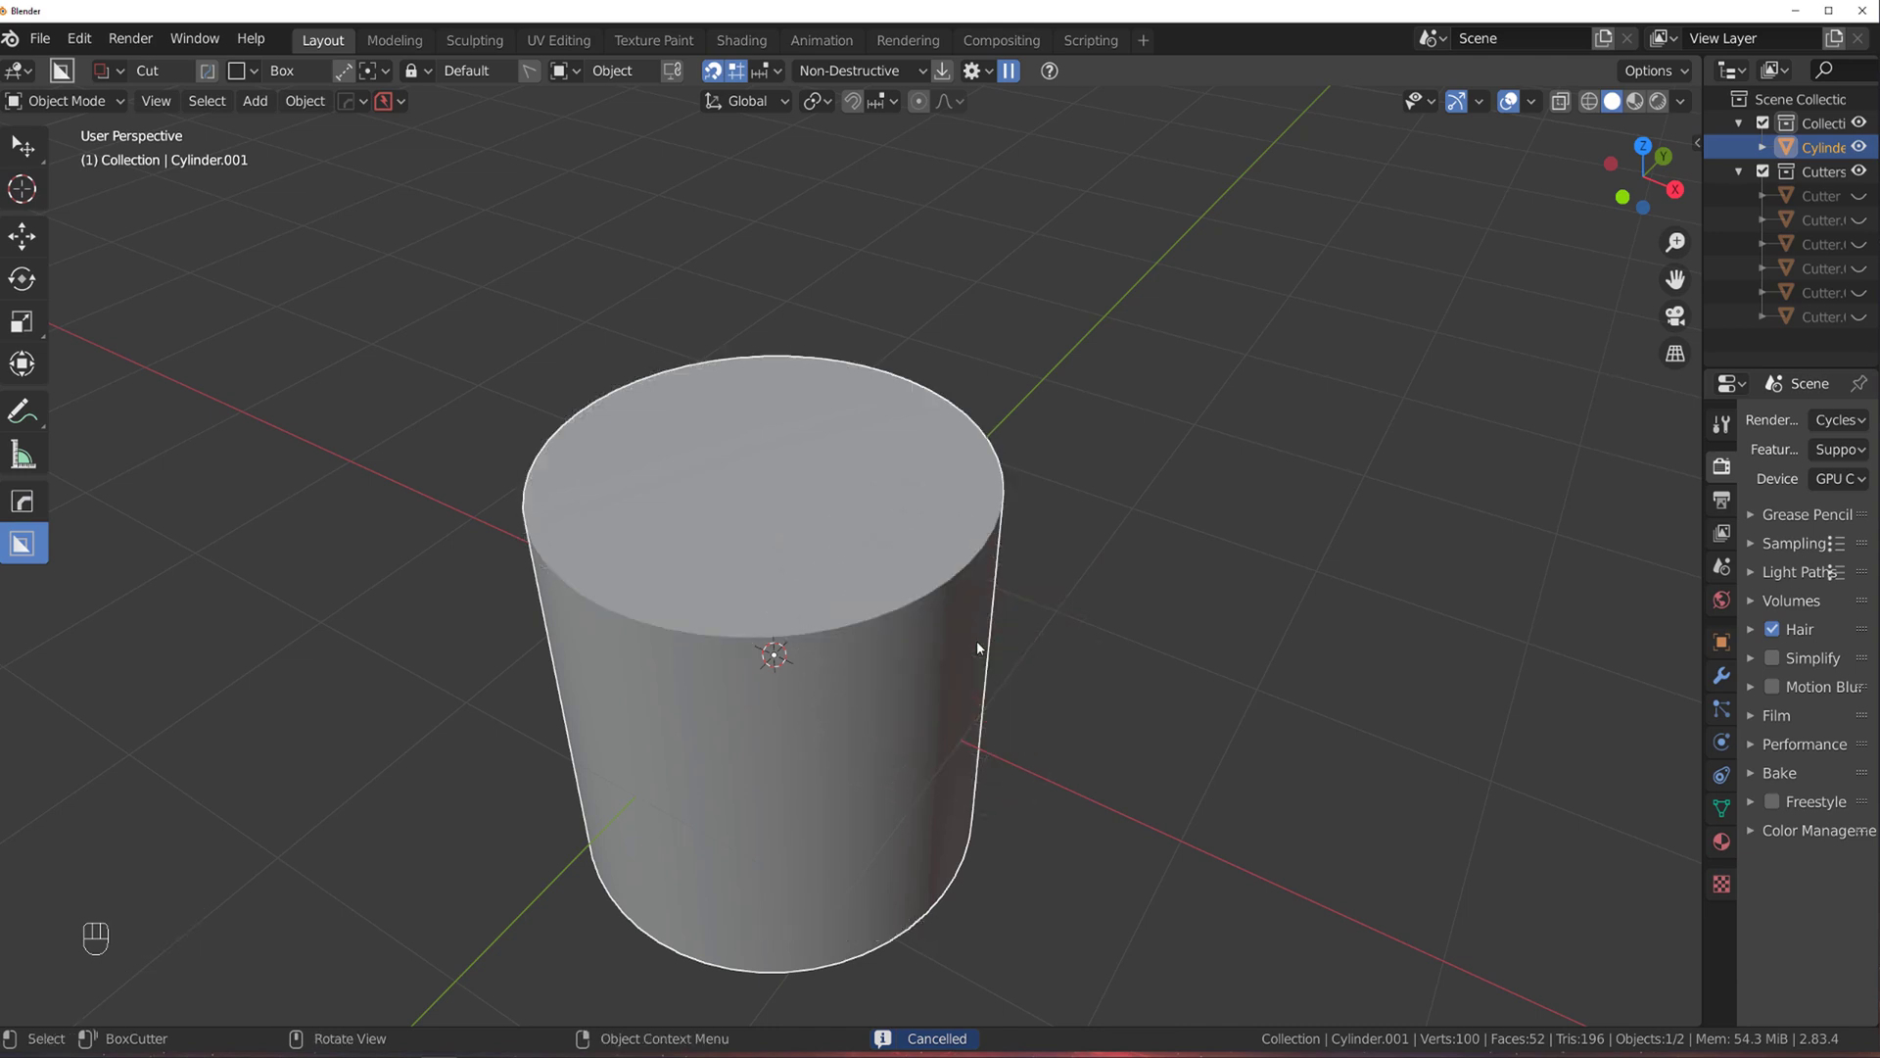
key(ctrl)
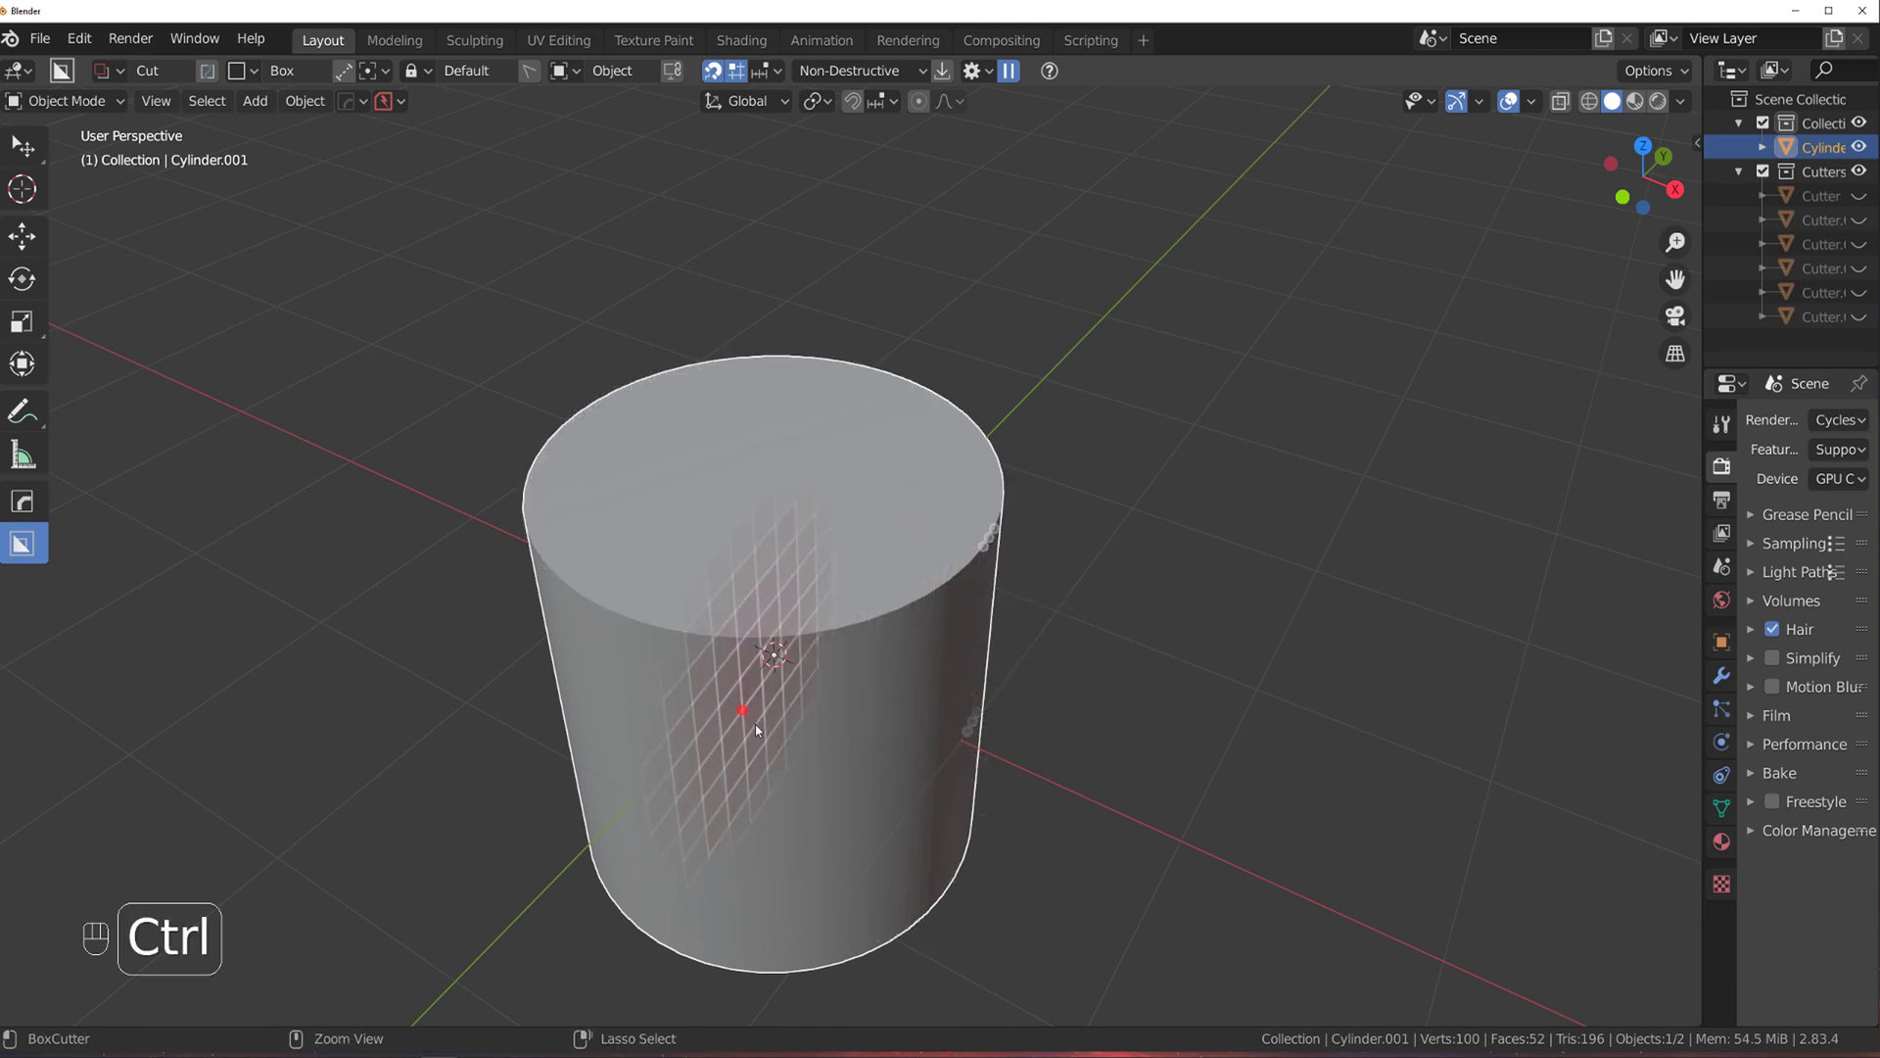
key(ctrl)
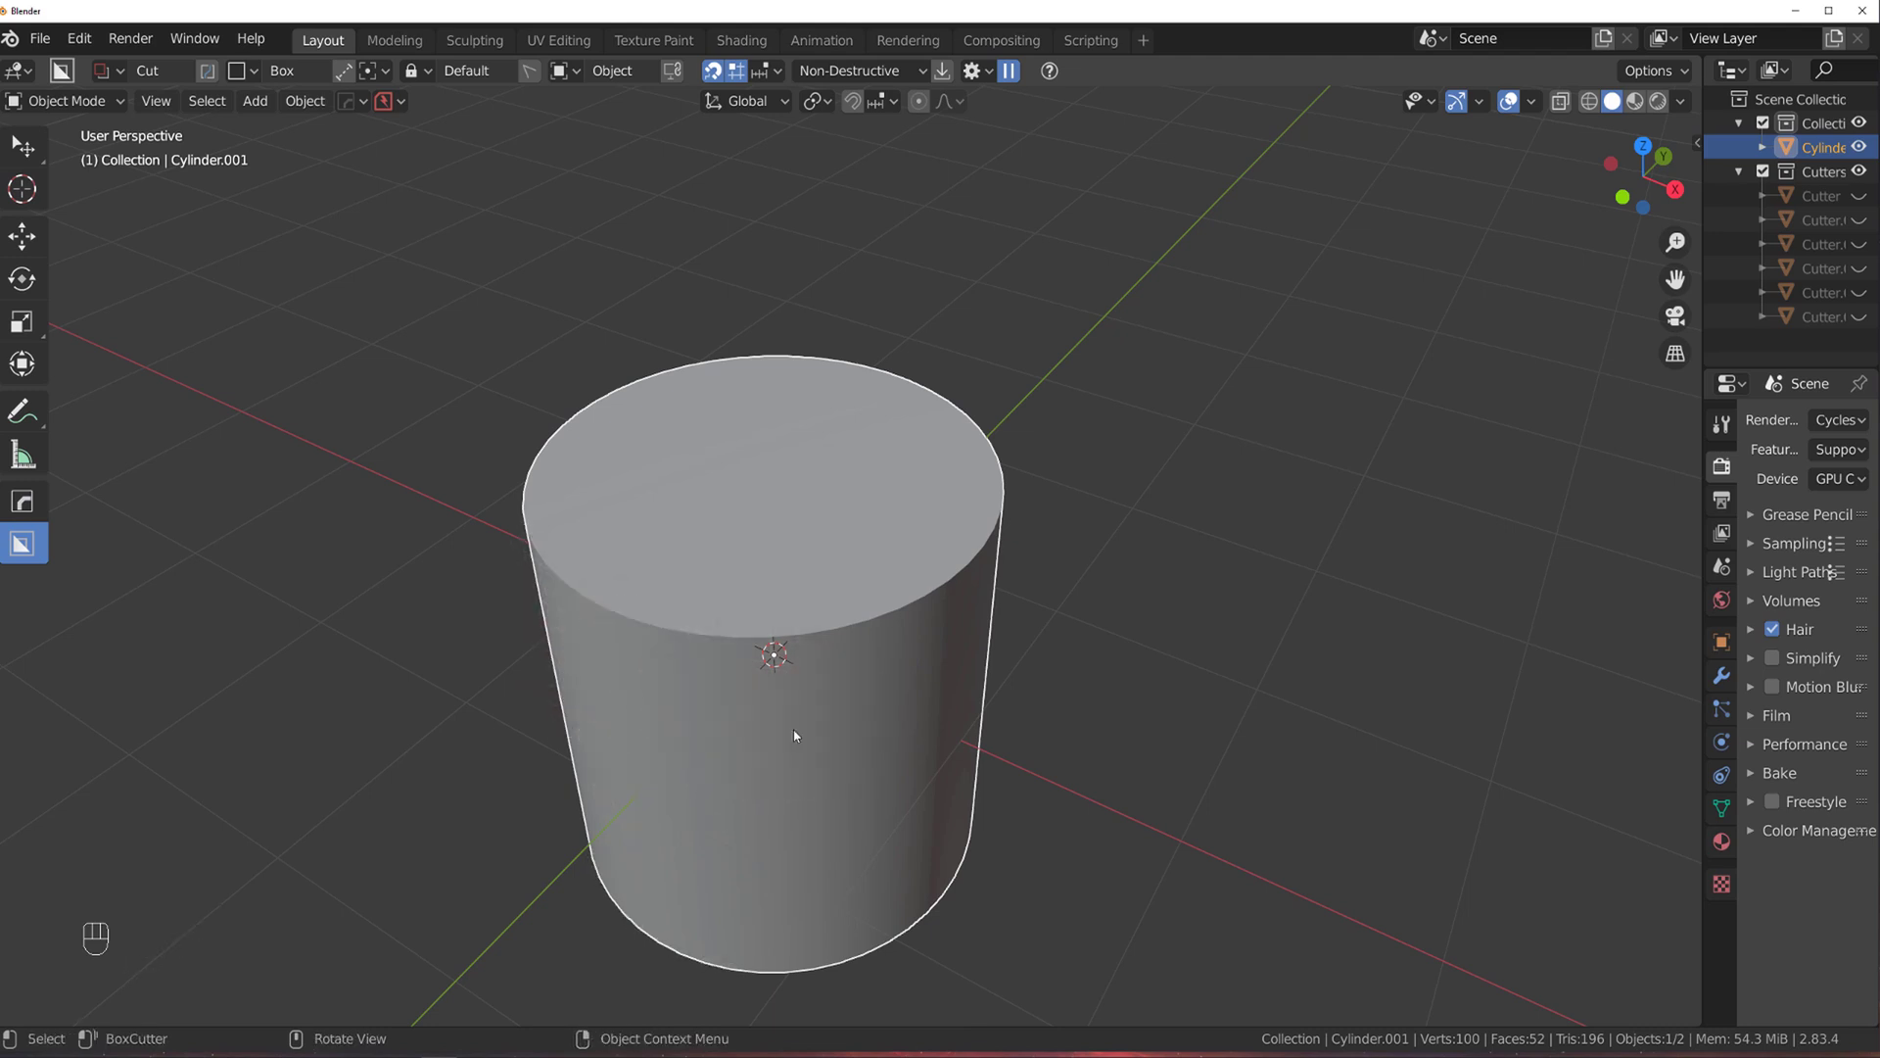
key(ctrl)
key(ctrl)
key(ctrl)
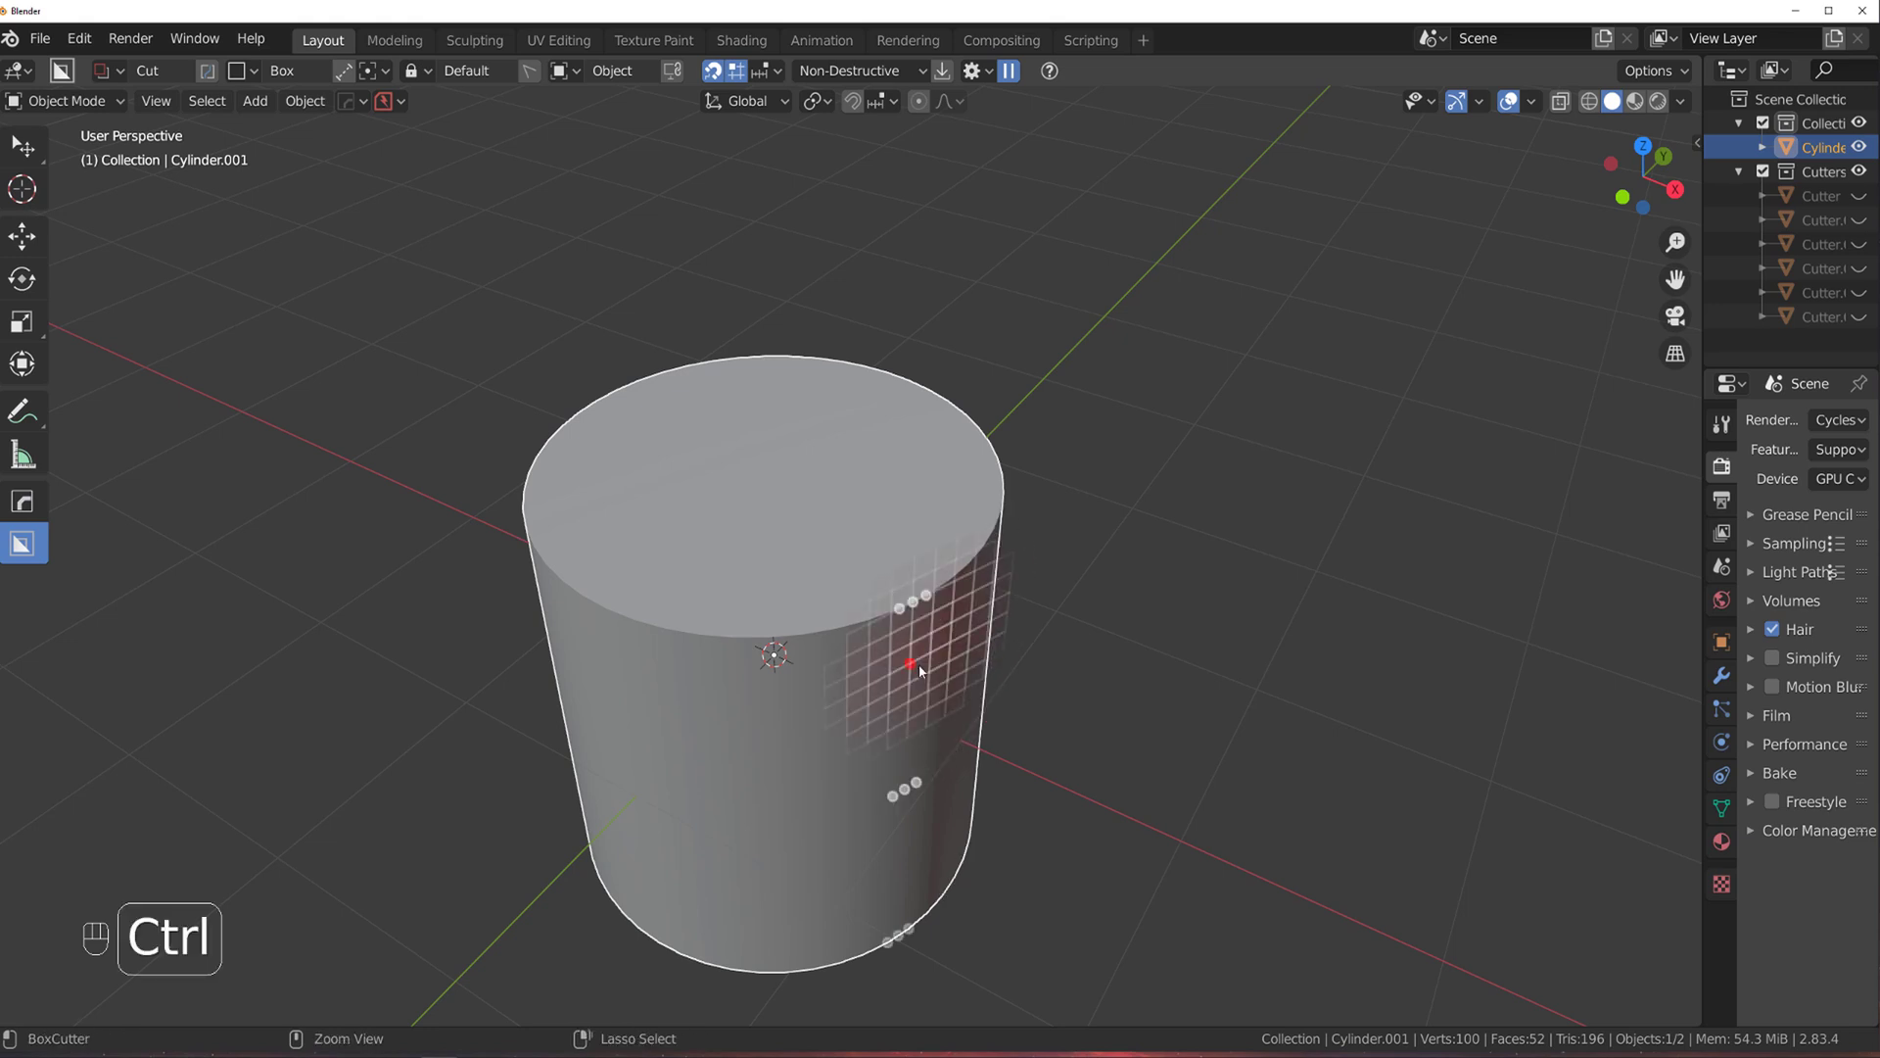
ctrl+drag(921, 670, 658, 508)
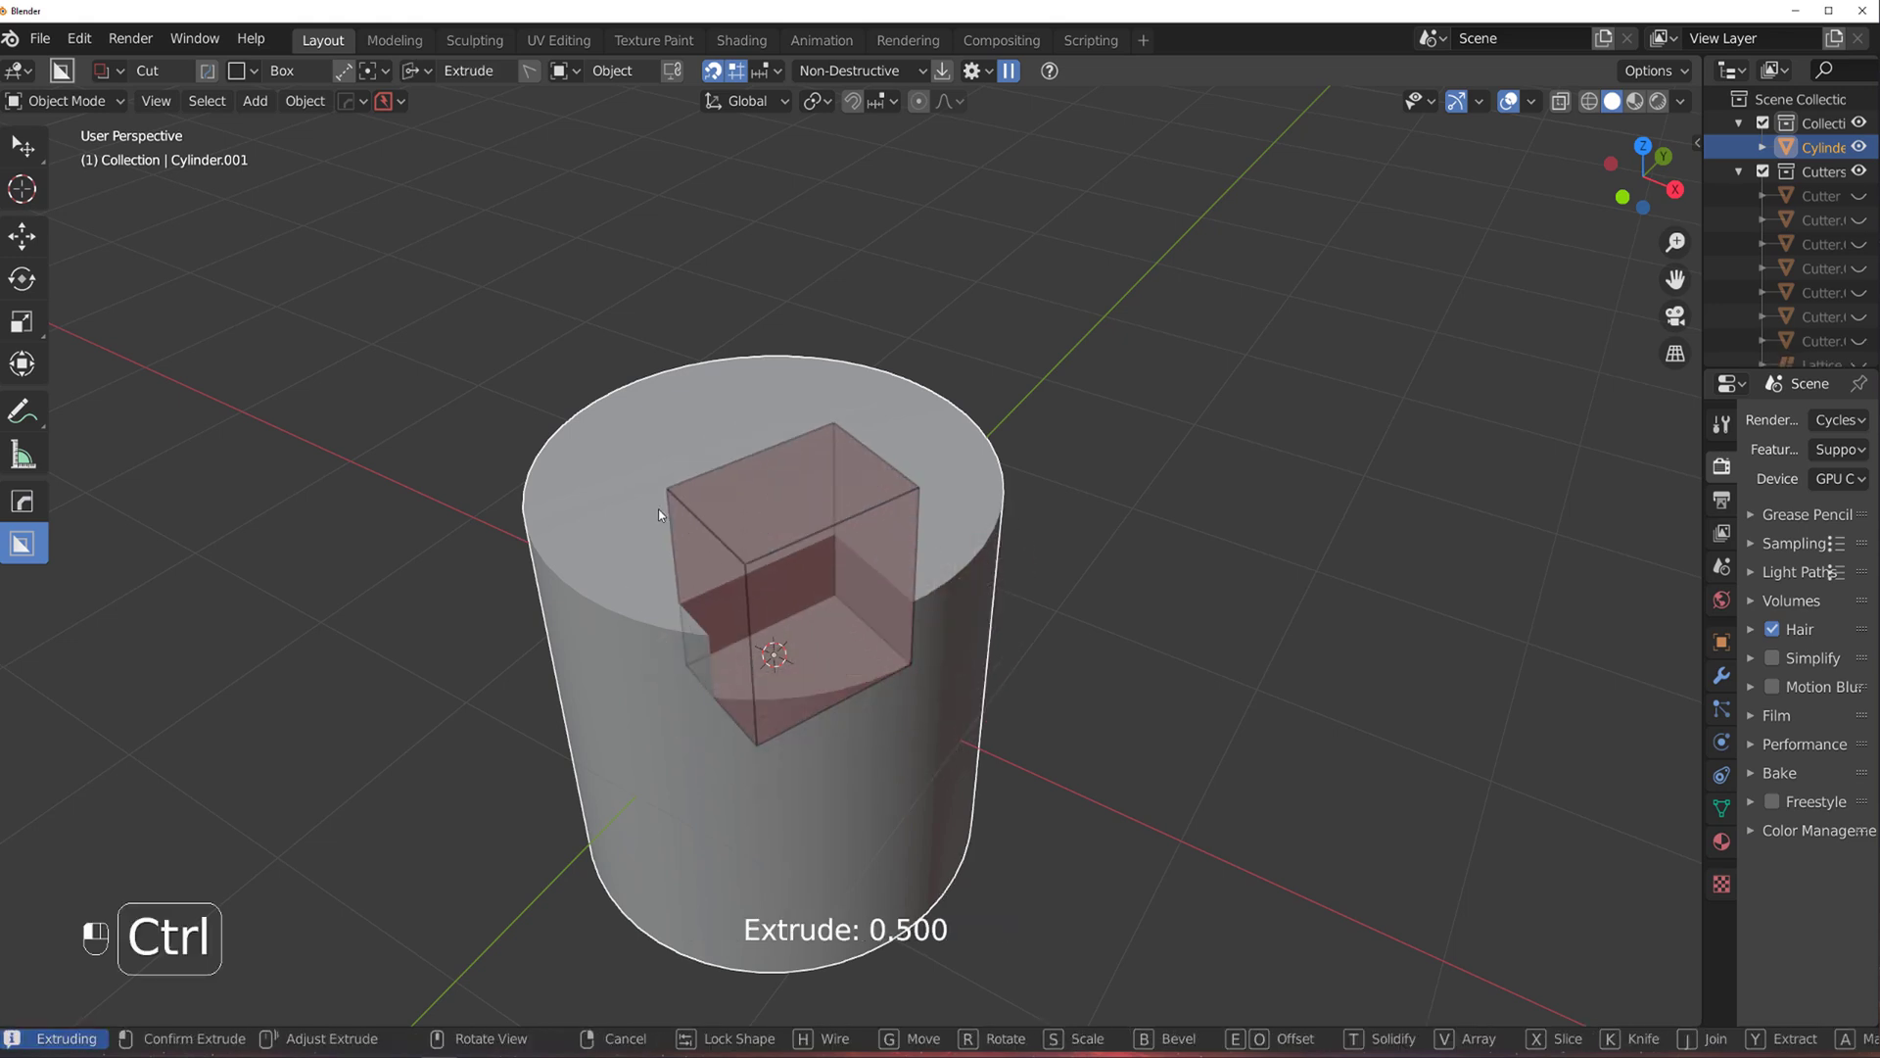
click(931, 678)
key(ctrl+z)
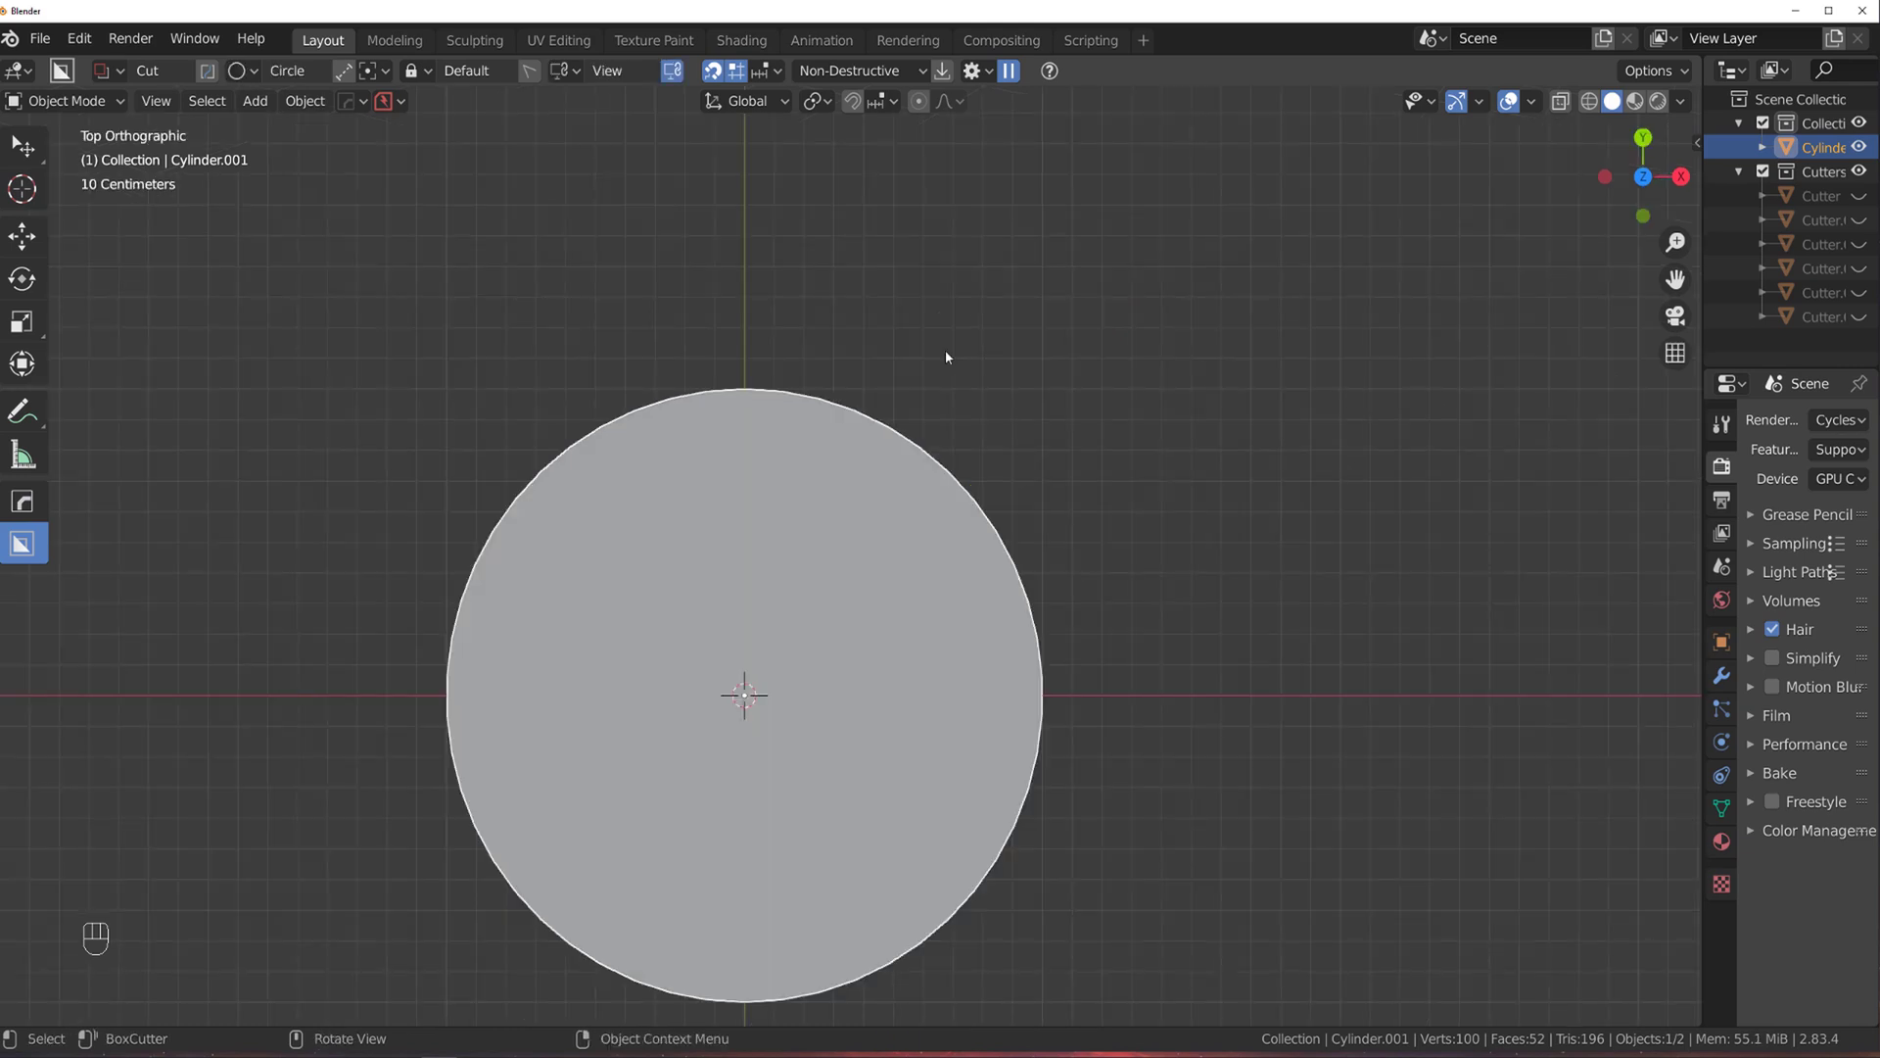
middle_drag(1183, 603, 895, 581)
key(KP_5)
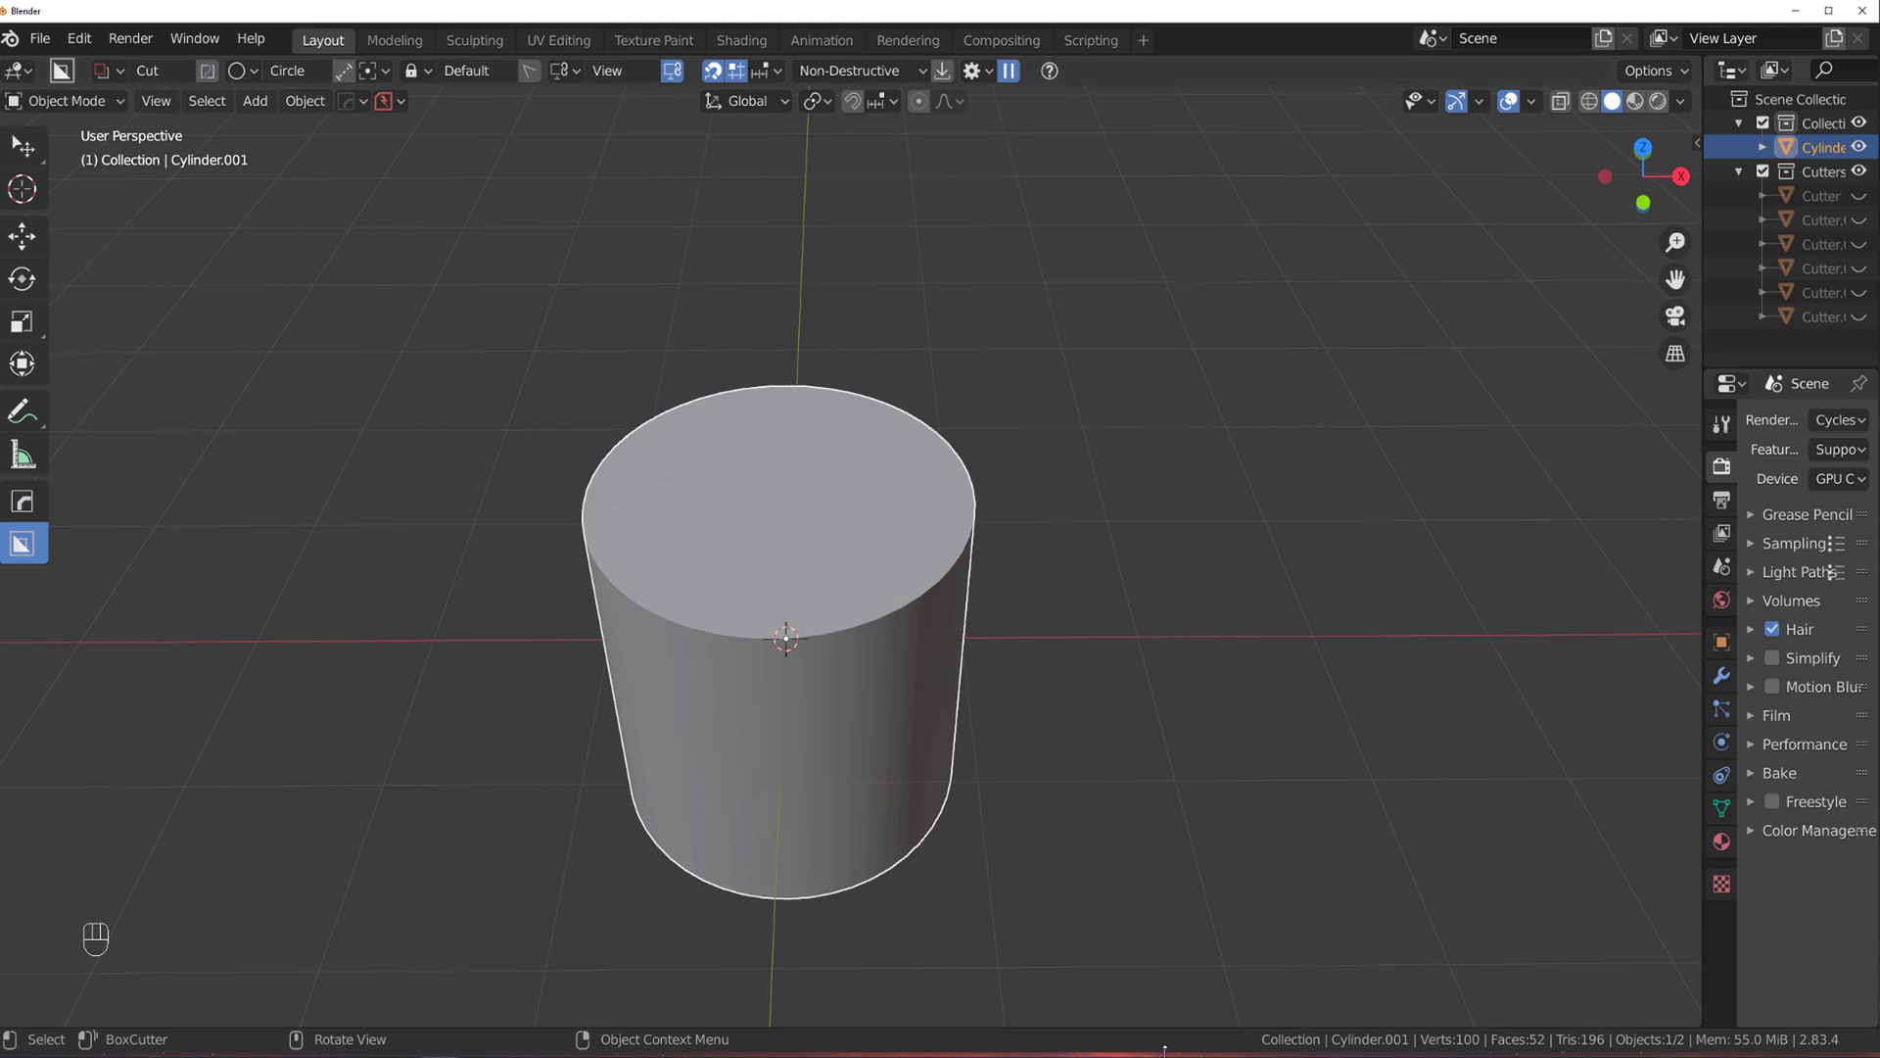
drag(1160, 1051, 1160, 1057)
key(shift+v)
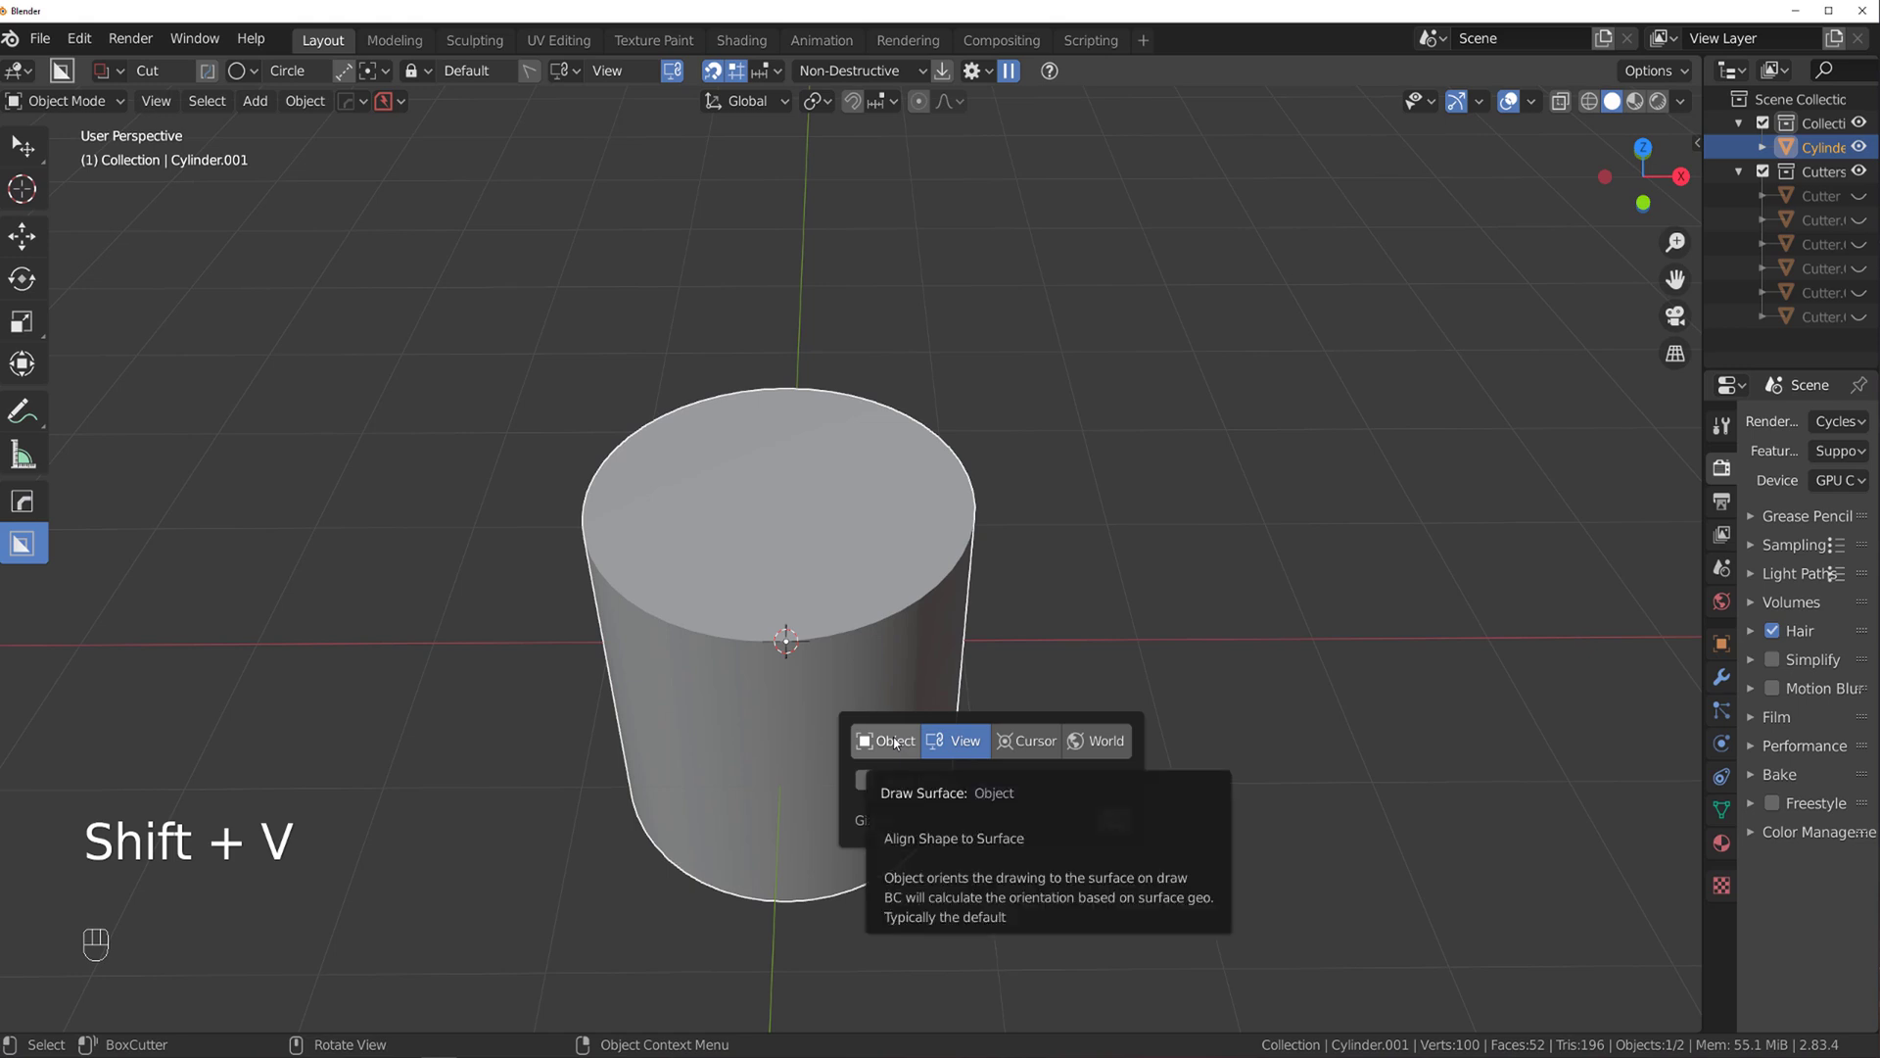
middle_drag(890, 535, 854, 596)
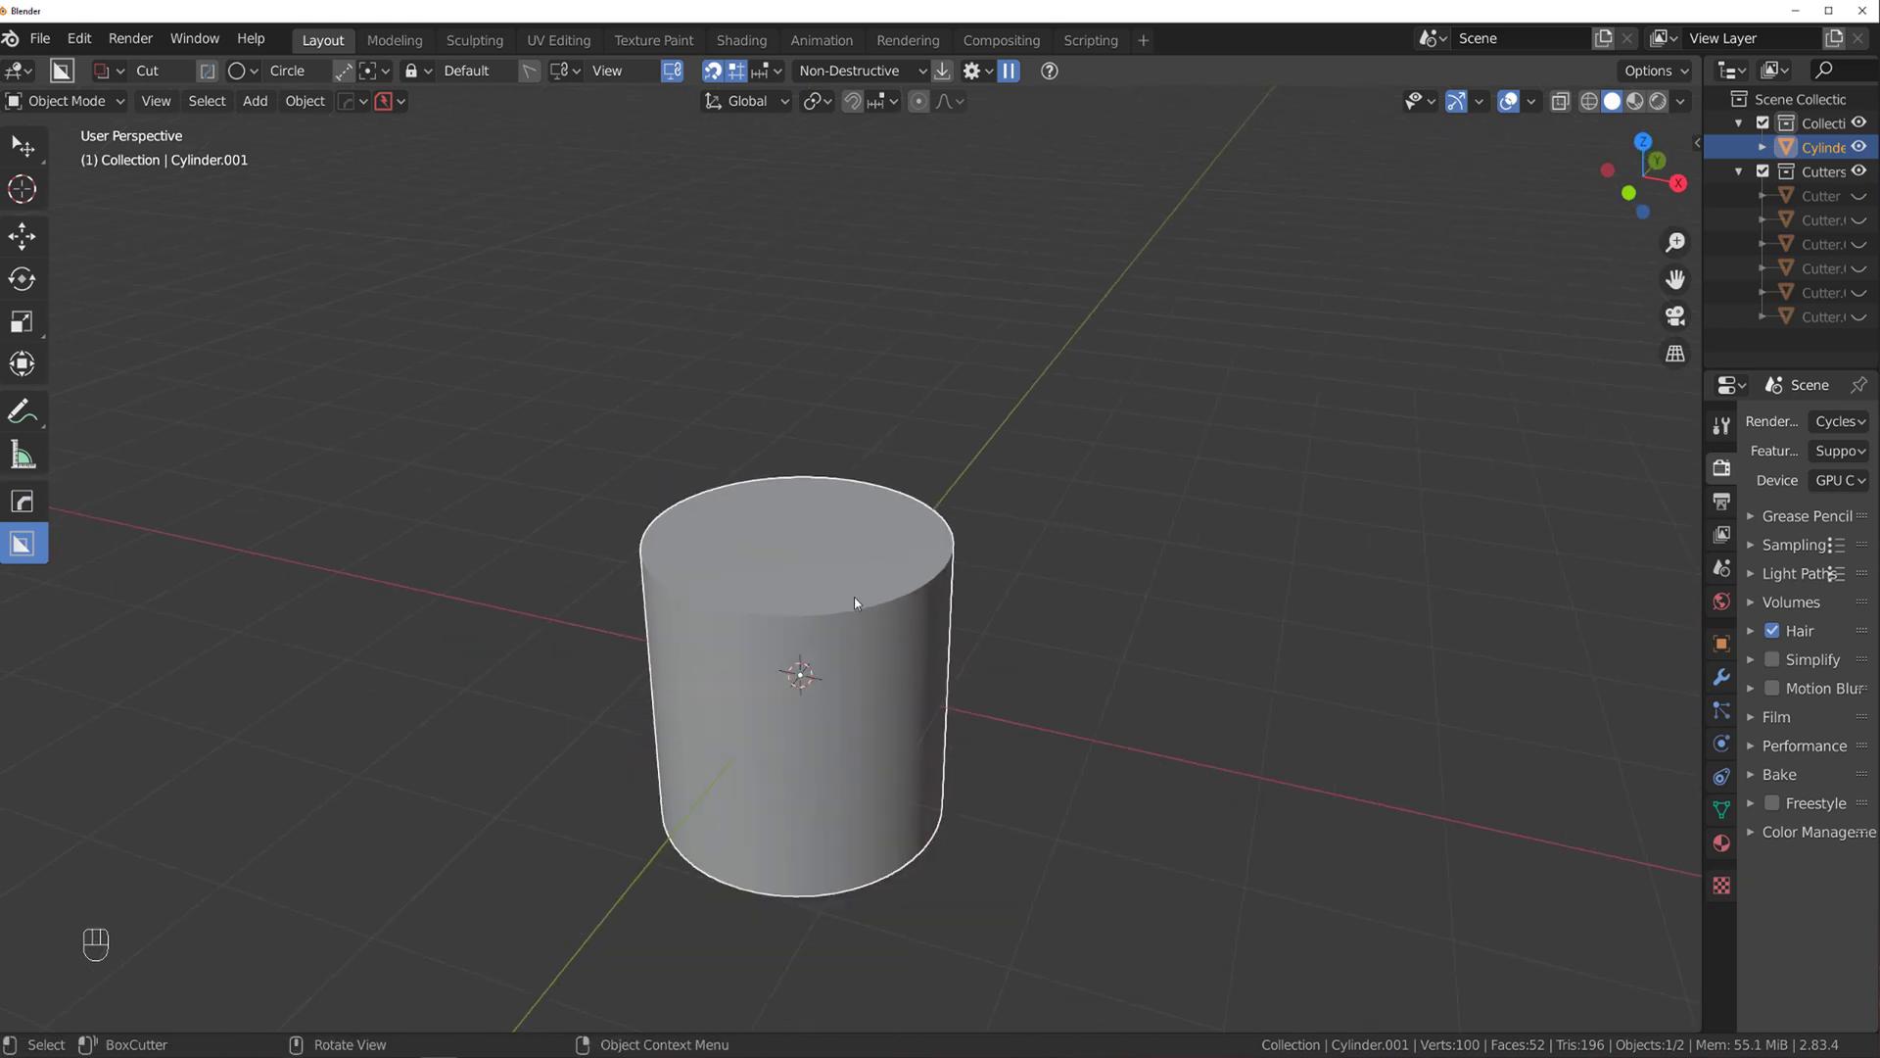
key(shift+v)
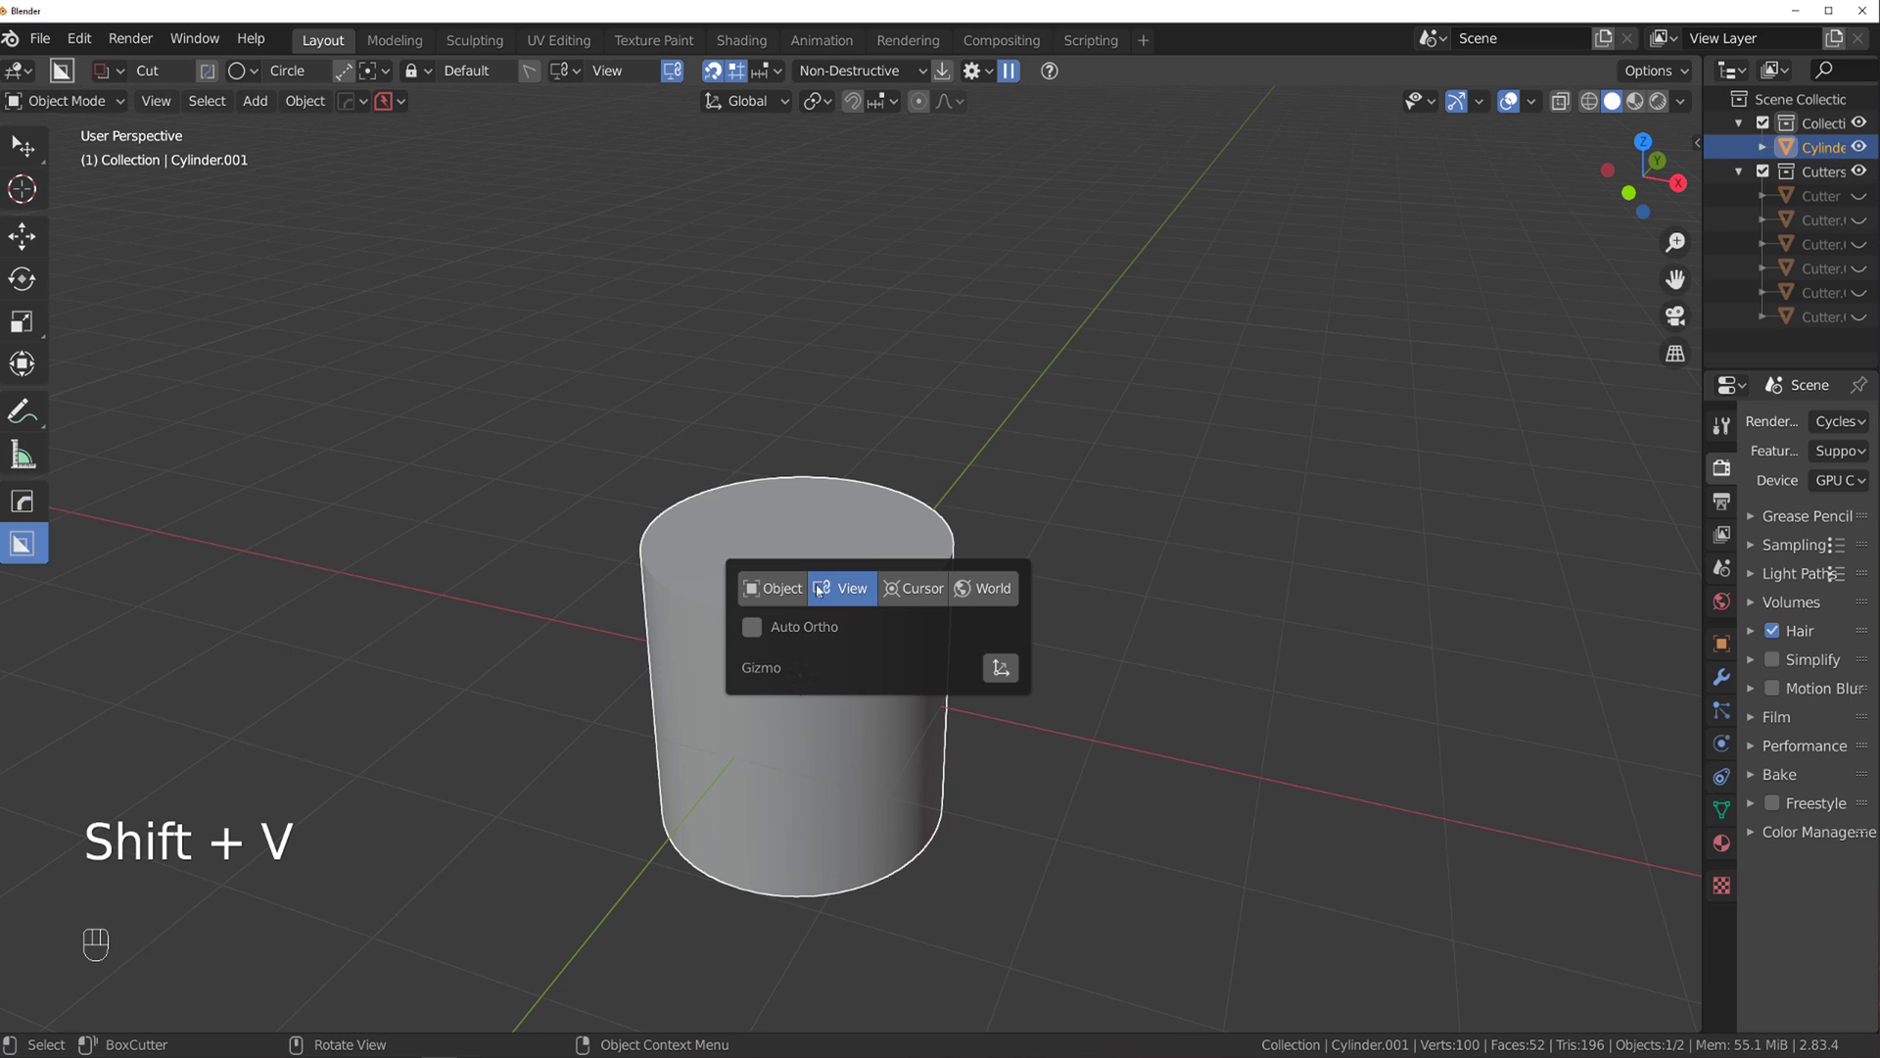
Switch to a top orthographic view of the cylinder.
middle_drag(909, 437, 892, 489)
key(grave)
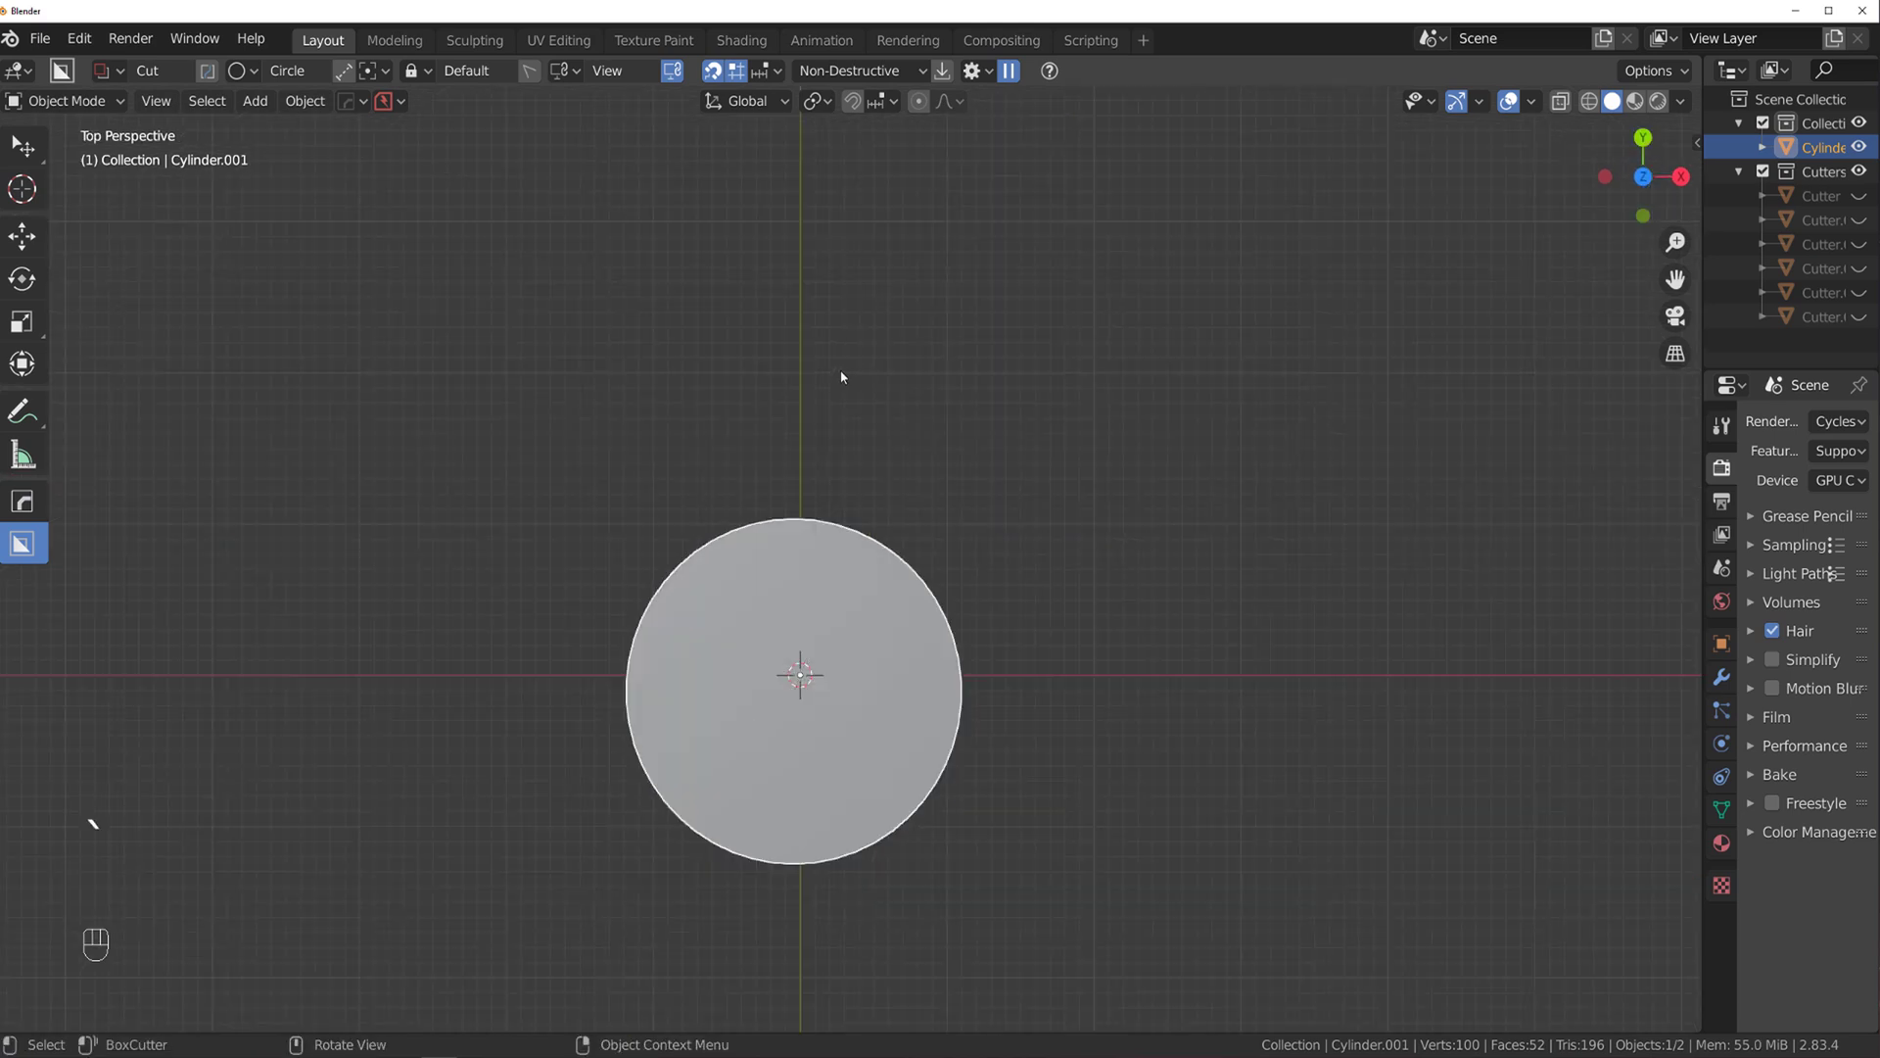
key(KP_5)
shift+scroll(971, 532, down, 2)
scroll(943, 496, up, 2)
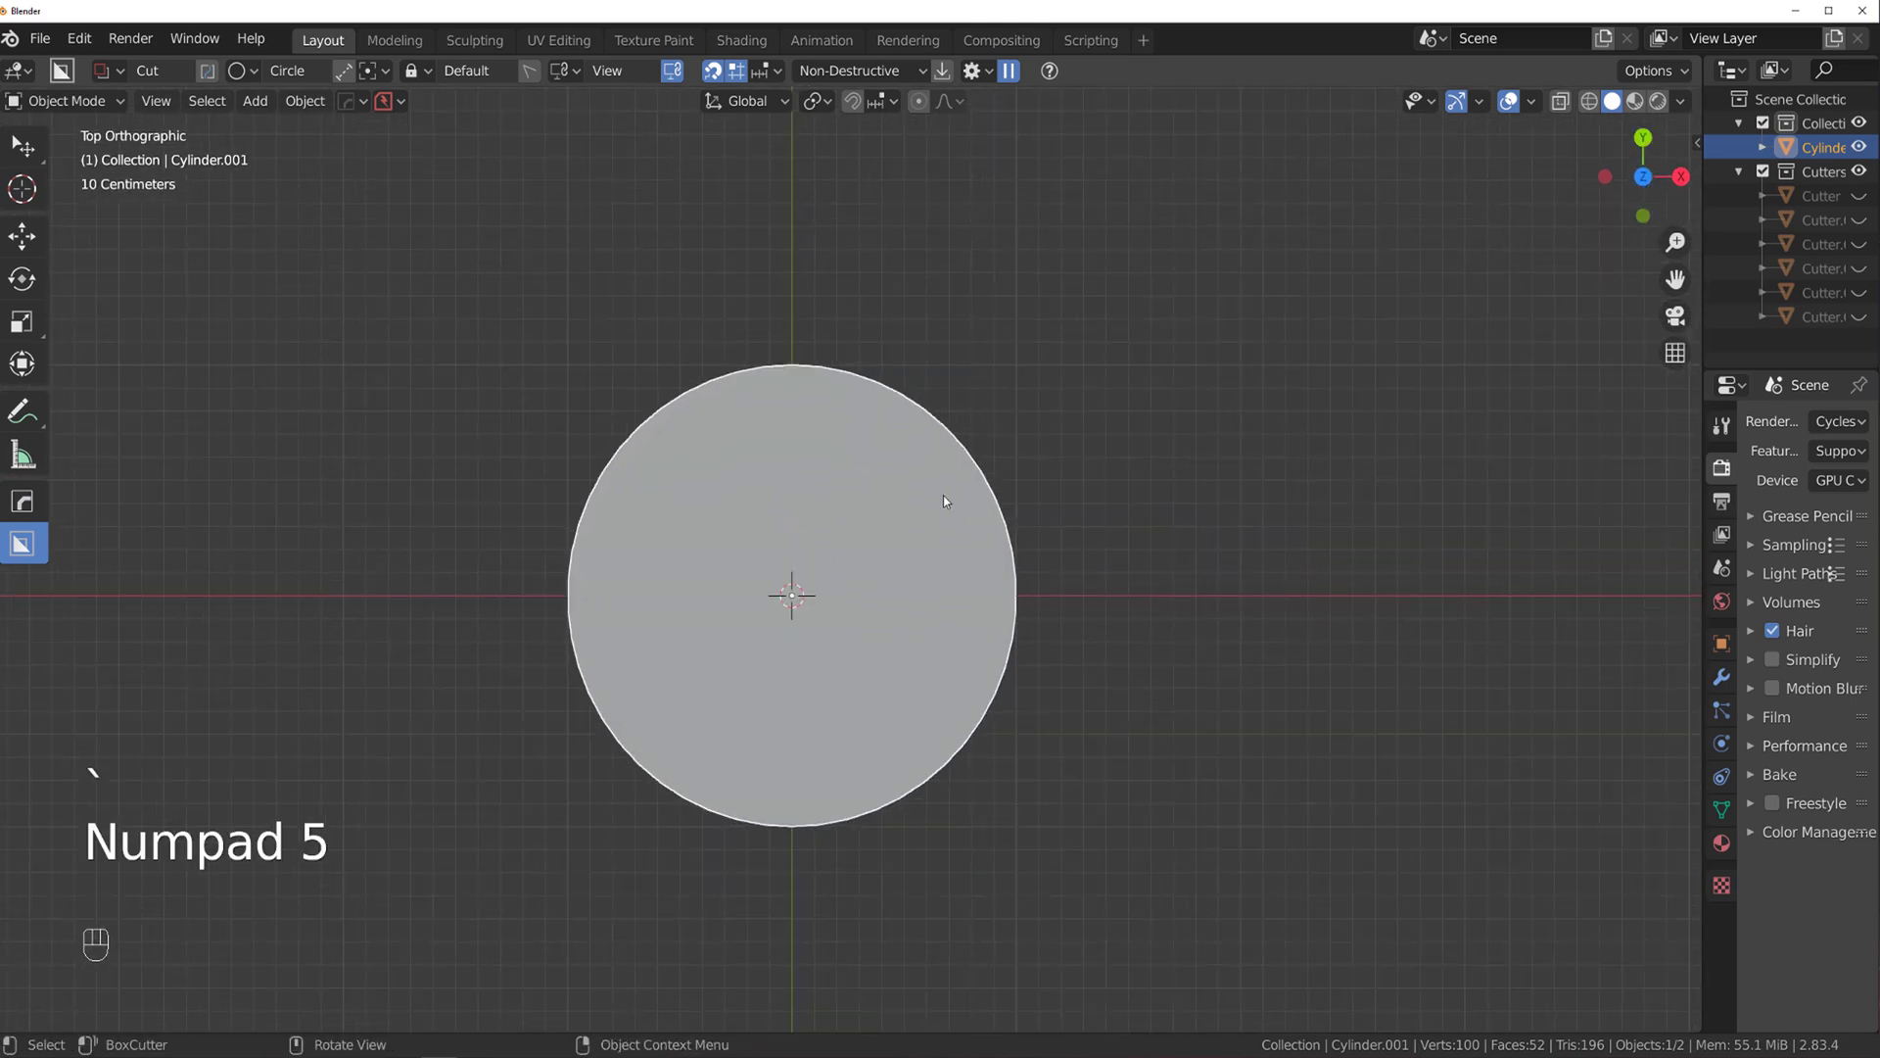
Keep the Circle cutter shape and drag a snapped circle out from the centre.
key(d)
right_click(894, 580)
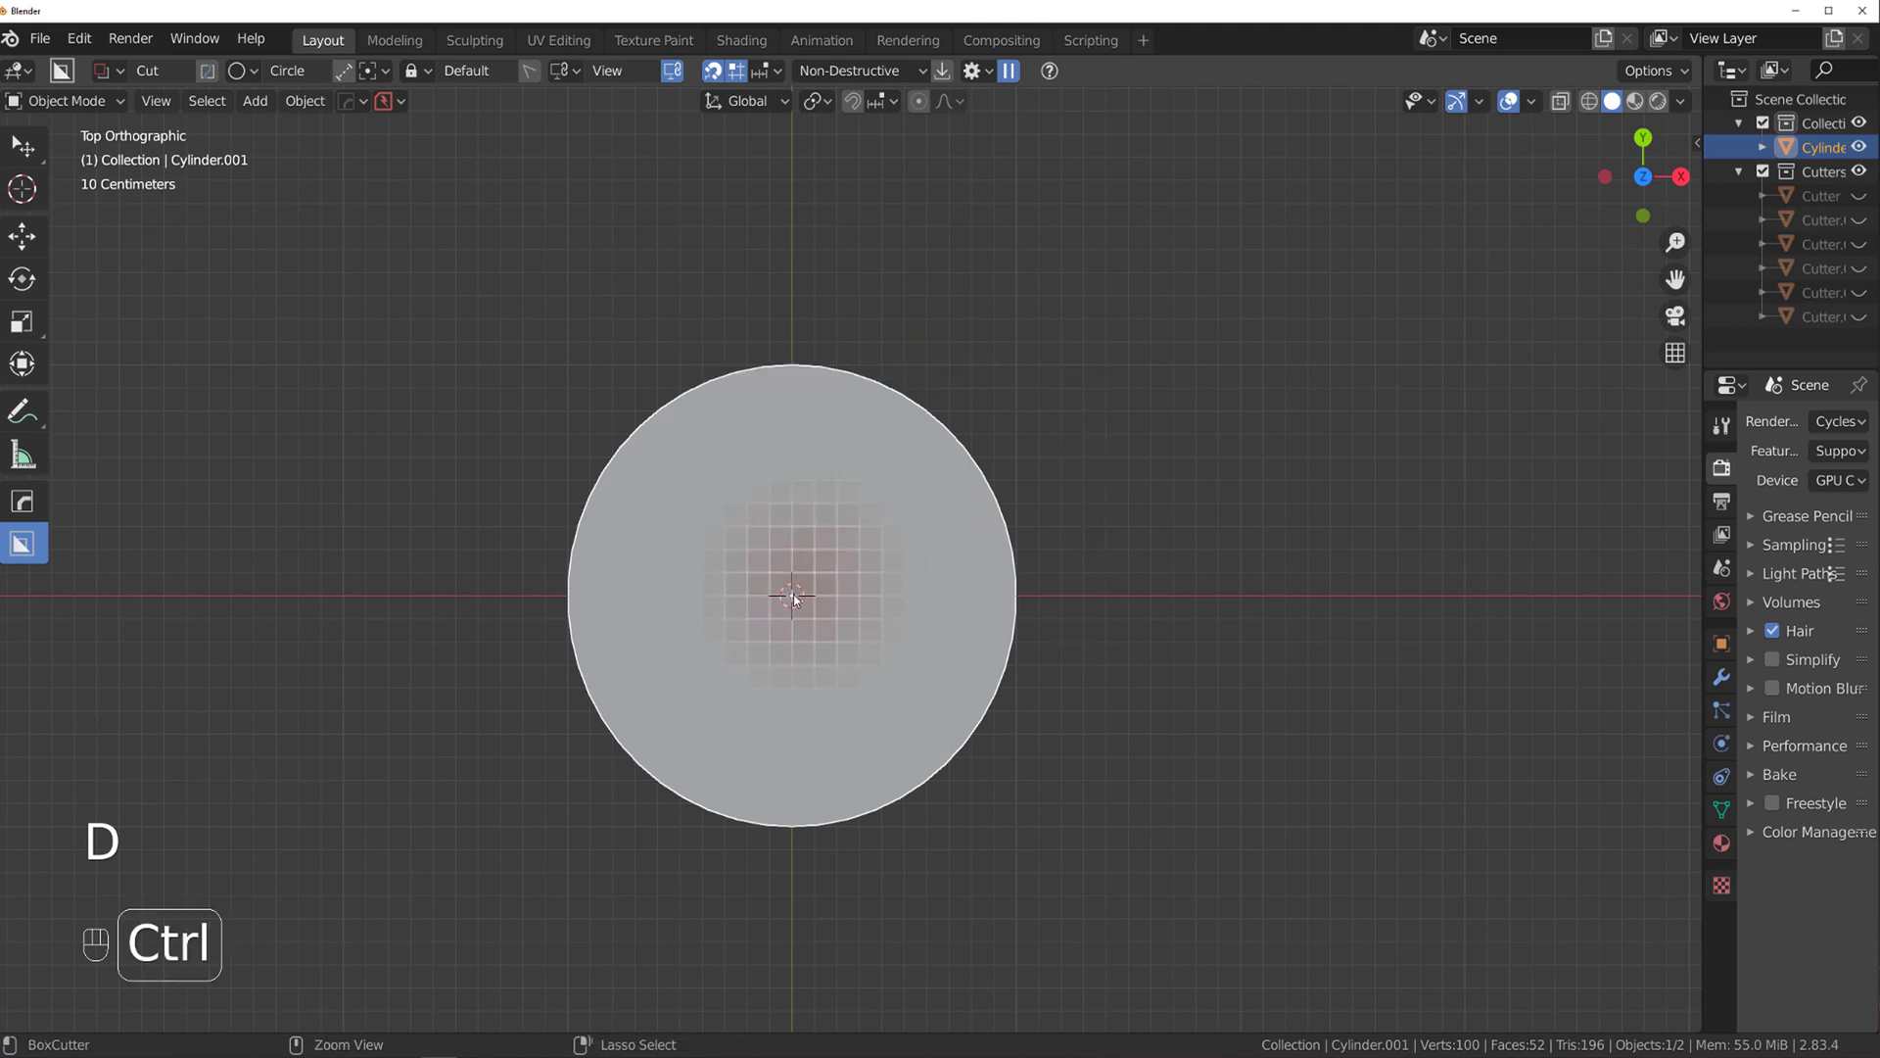
mouse_move(794, 599)
ctrl+mouse_down()
mouse_move(1014, 705)
mouse_move(876, 643)
mouse_move(966, 680)
ctrl+mouse_up()
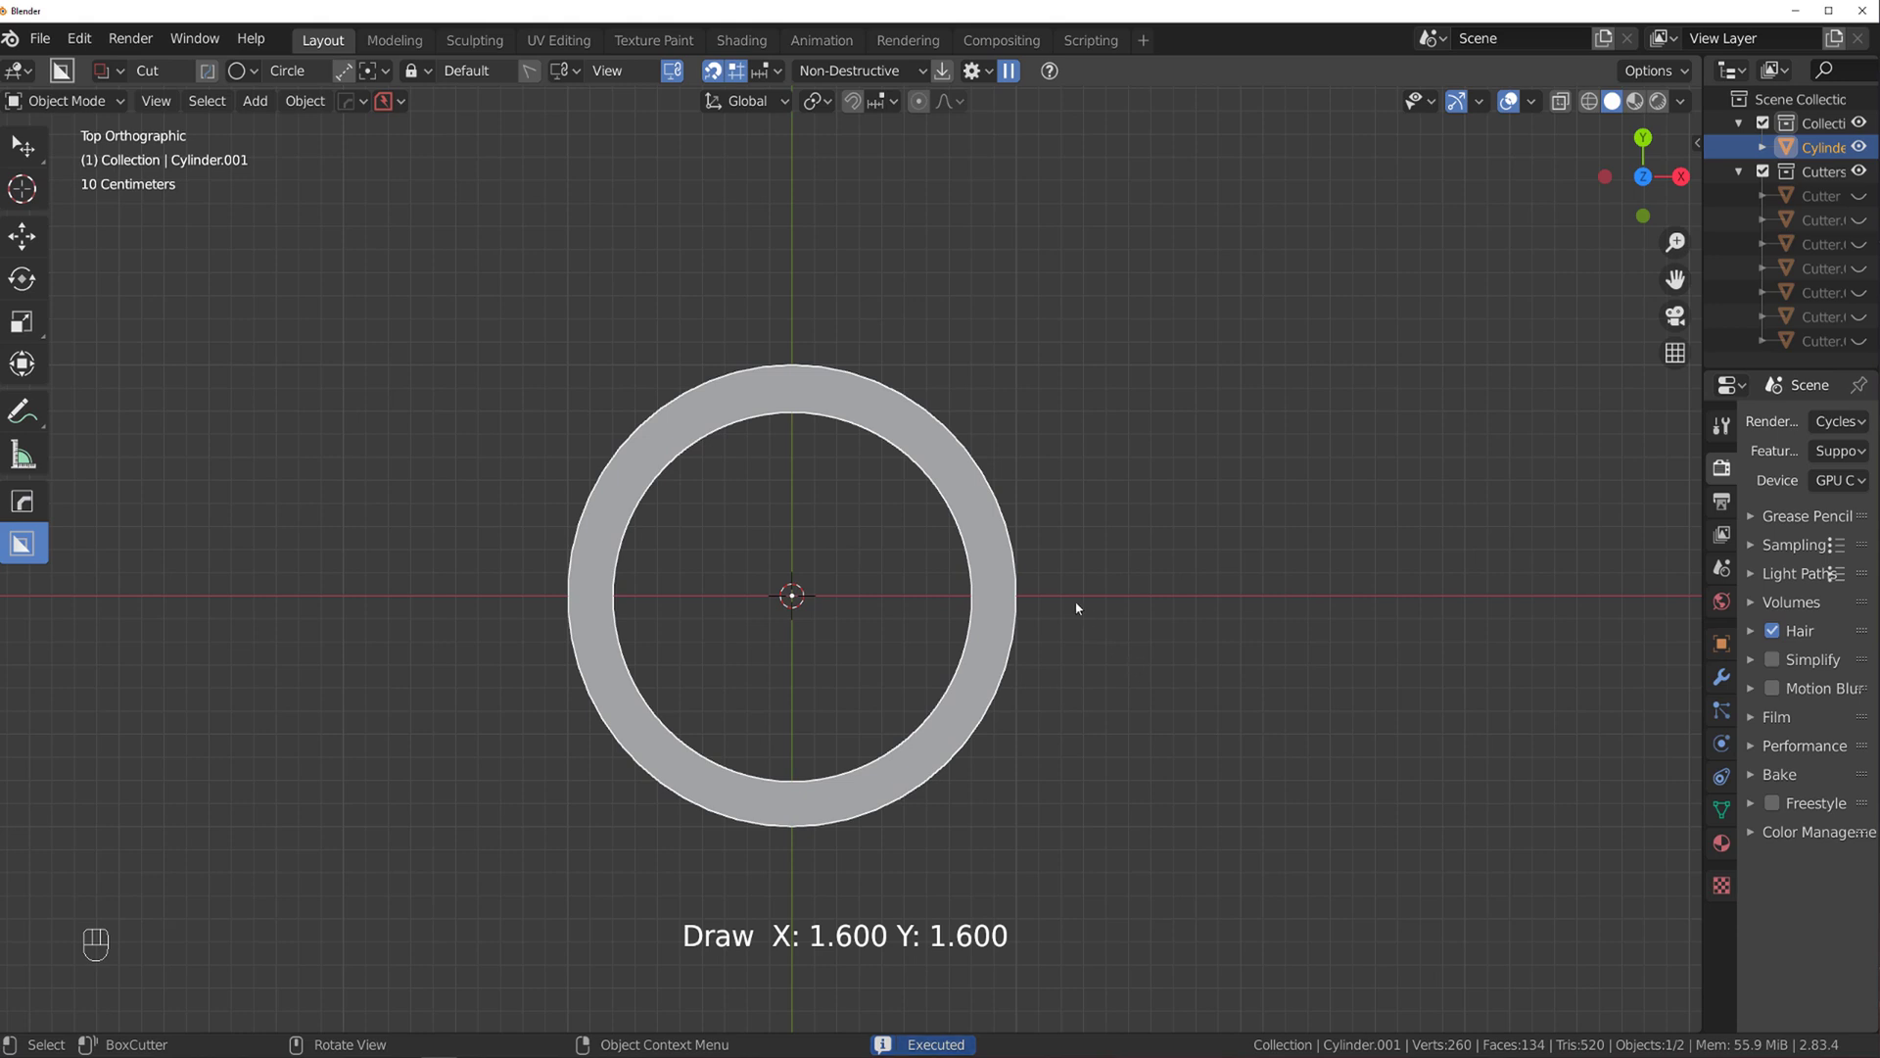
Enlarge the centred circle to 1.600 and cut the hole through the cylinder.
middle_drag(966, 679, 899, 518)
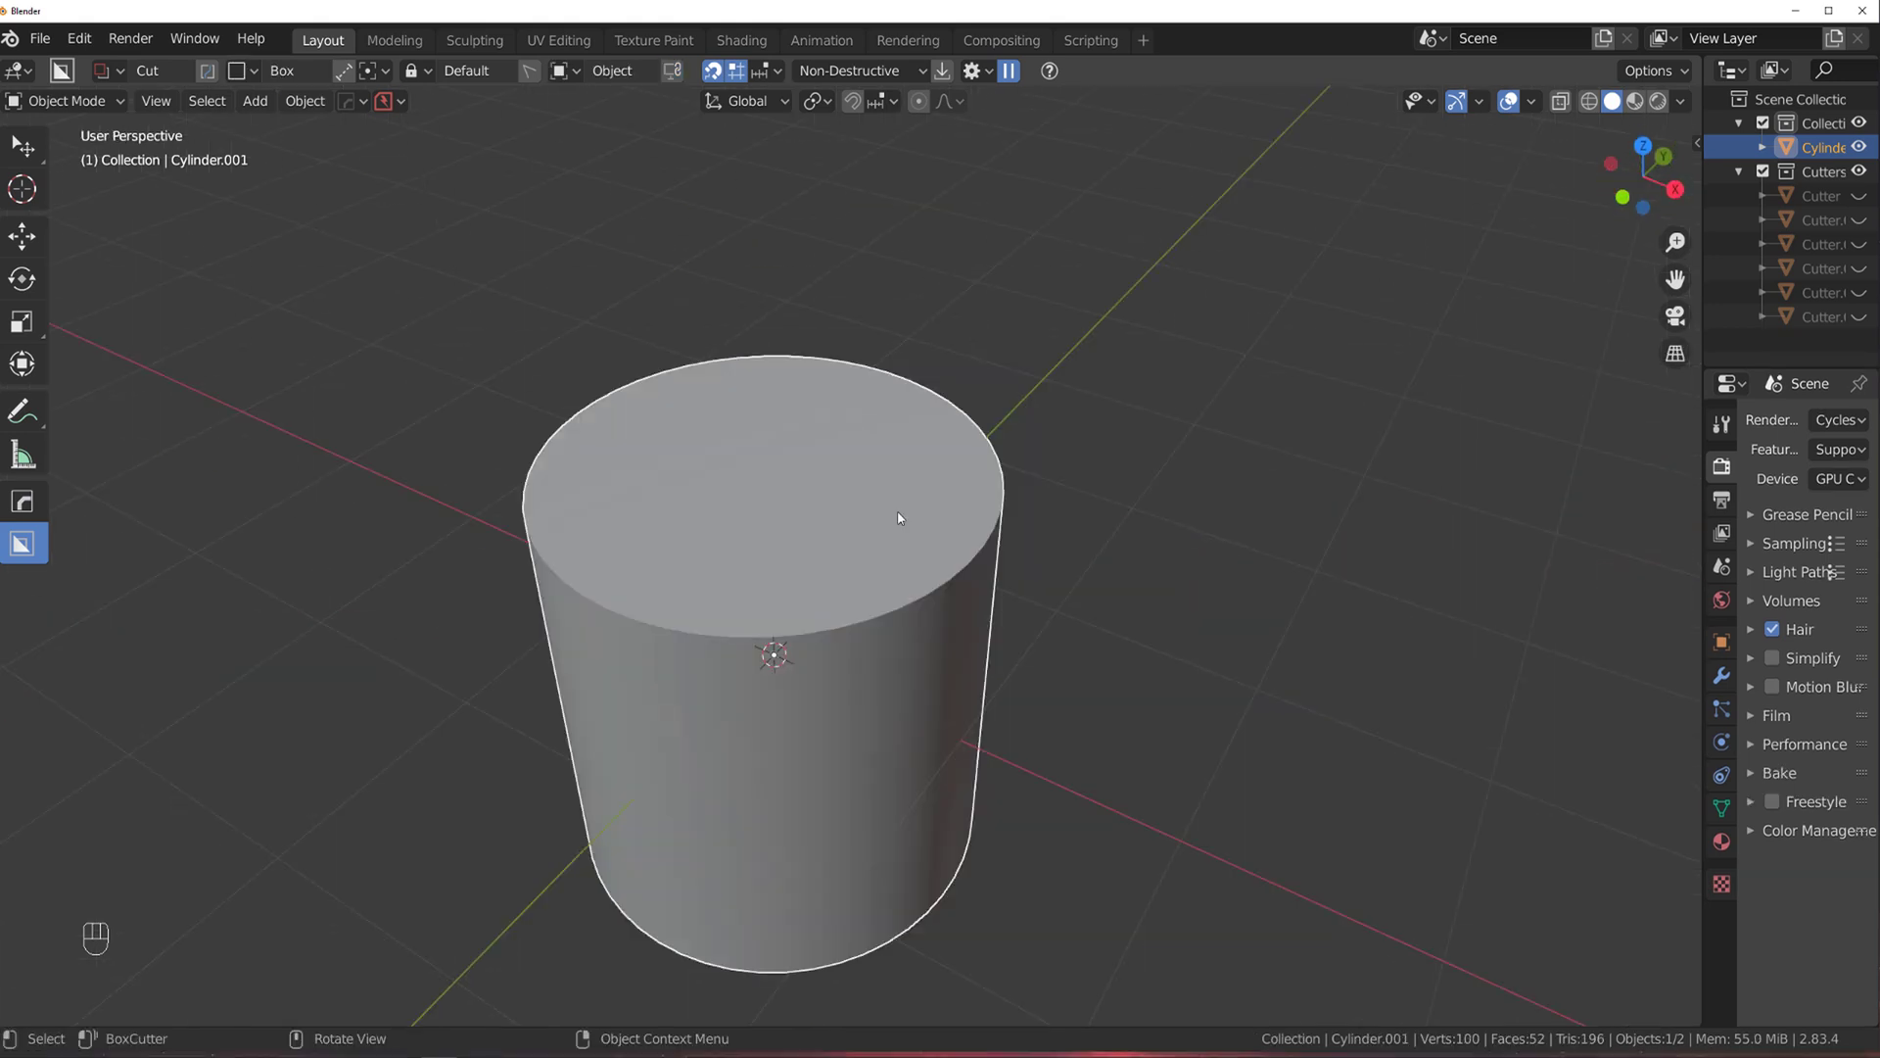